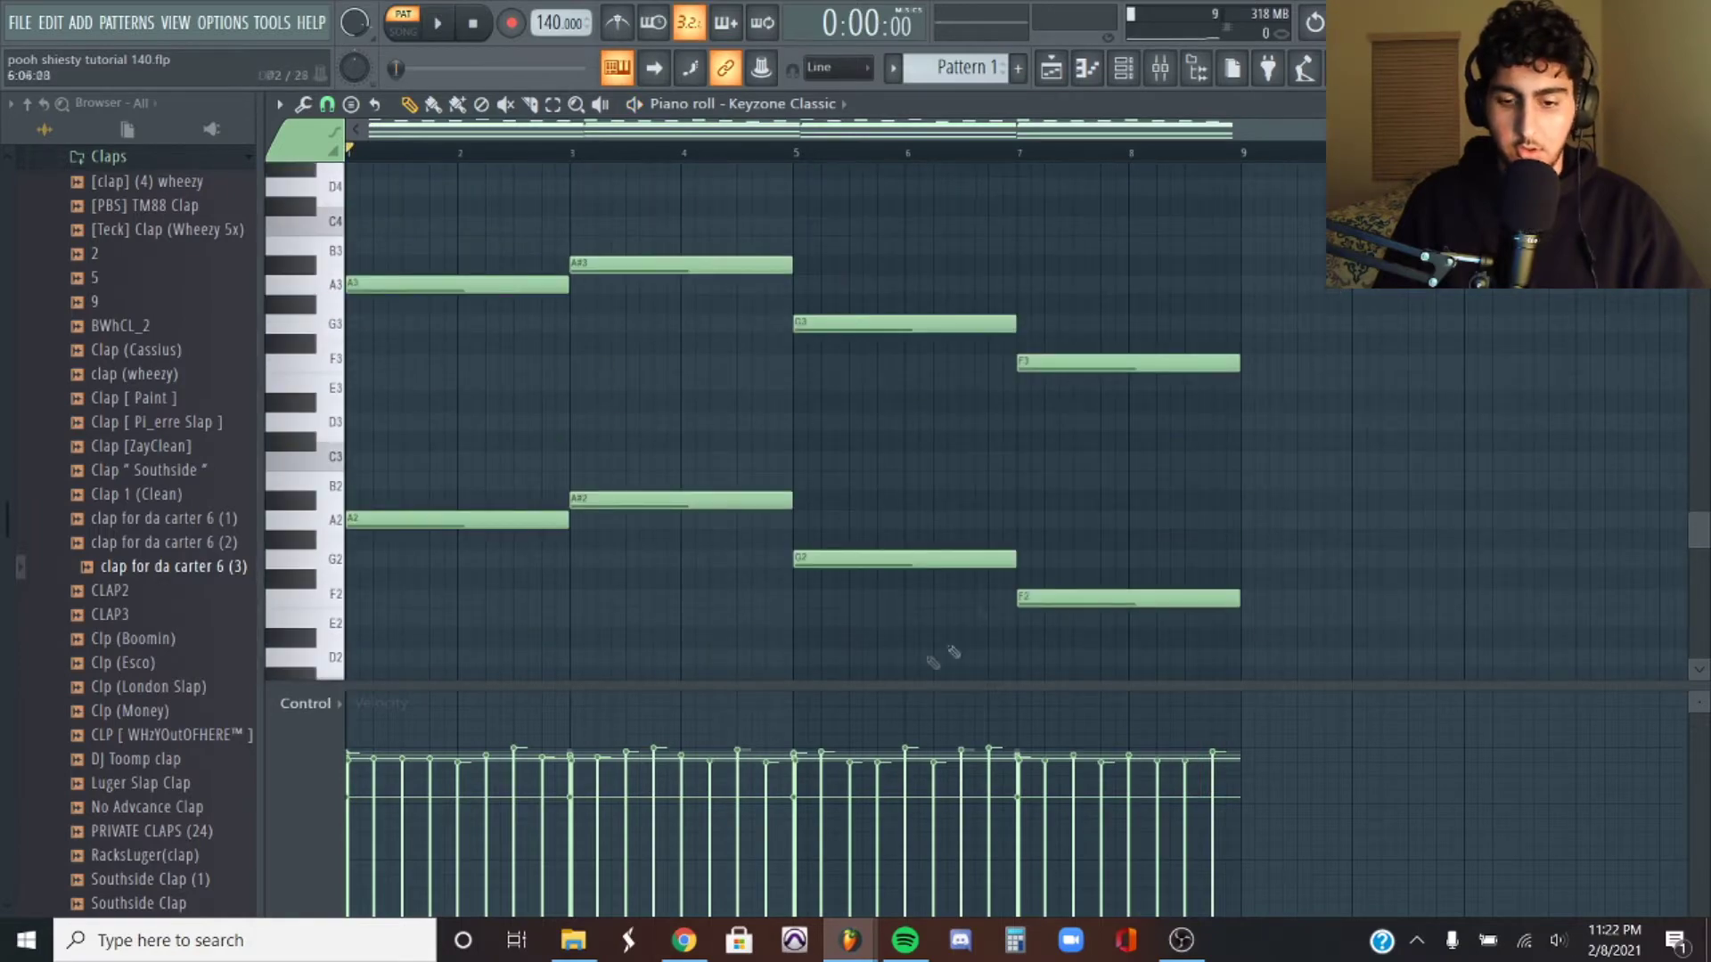
Review the Keyzone Classic notes, its Parametric EQ 2 curve and its iZotope Vinyl settings.
{"action": "scroll", "coordinate": [1095, 357], "scroll_direction": "up", "scroll_amount": 5}
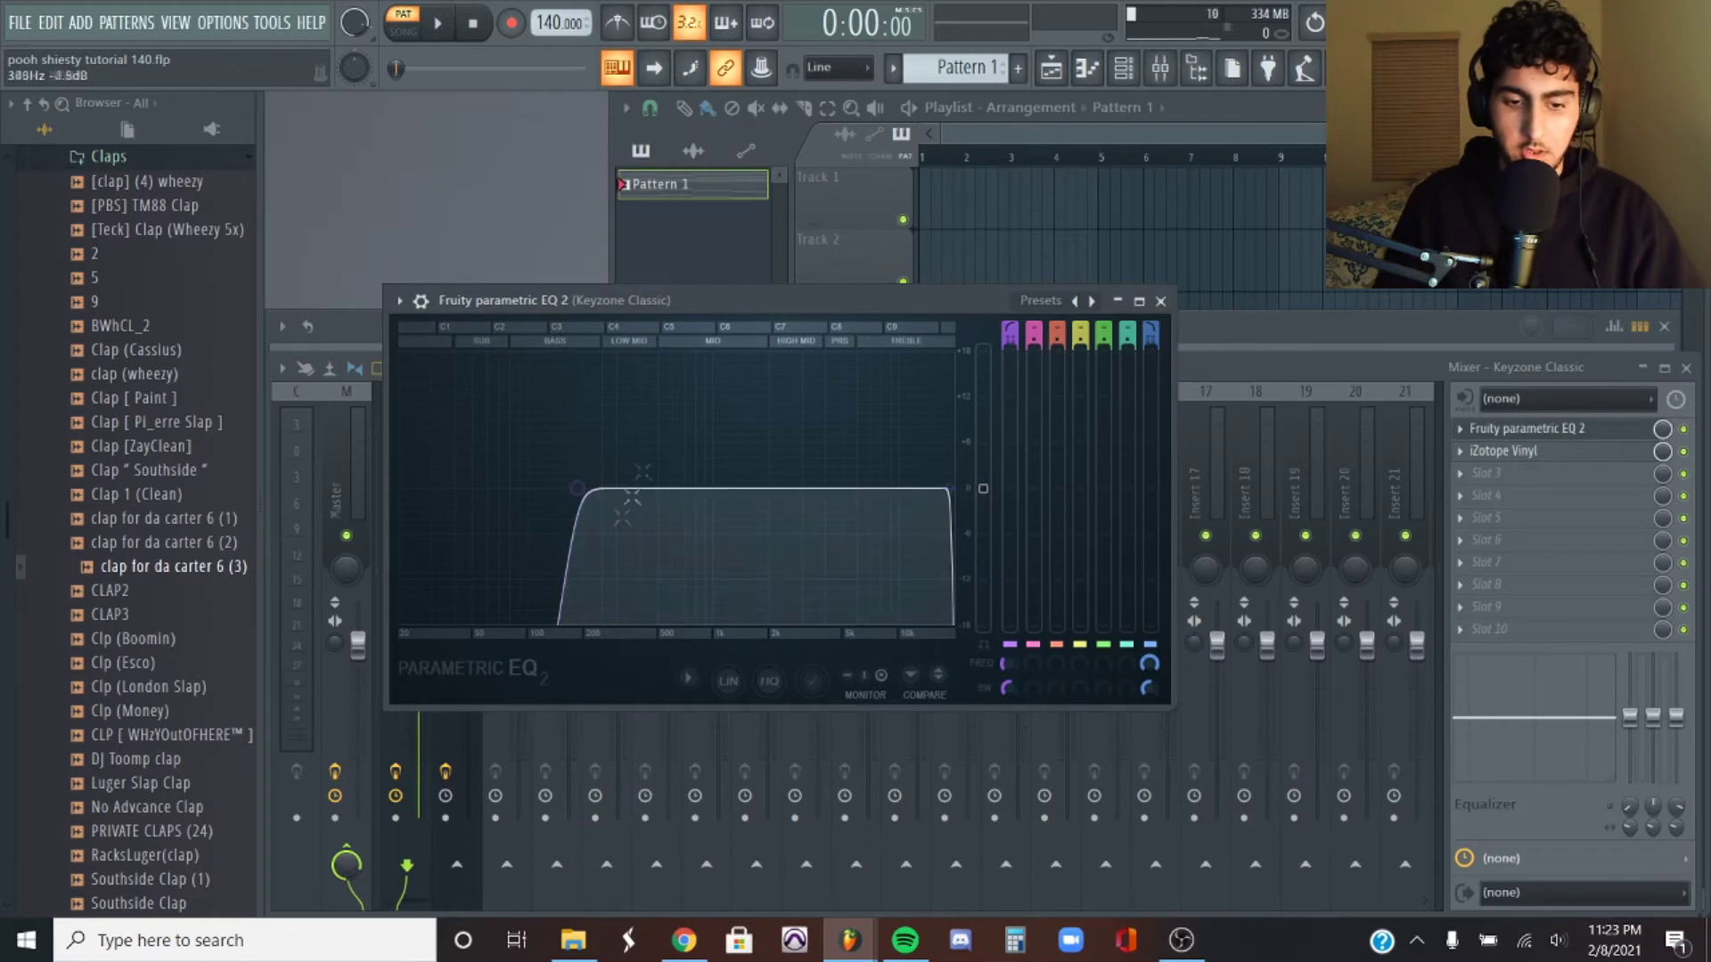
{"action": "left_click", "coordinate": [1160, 301]}
{"action": "left_click", "coordinate": [1550, 453]}
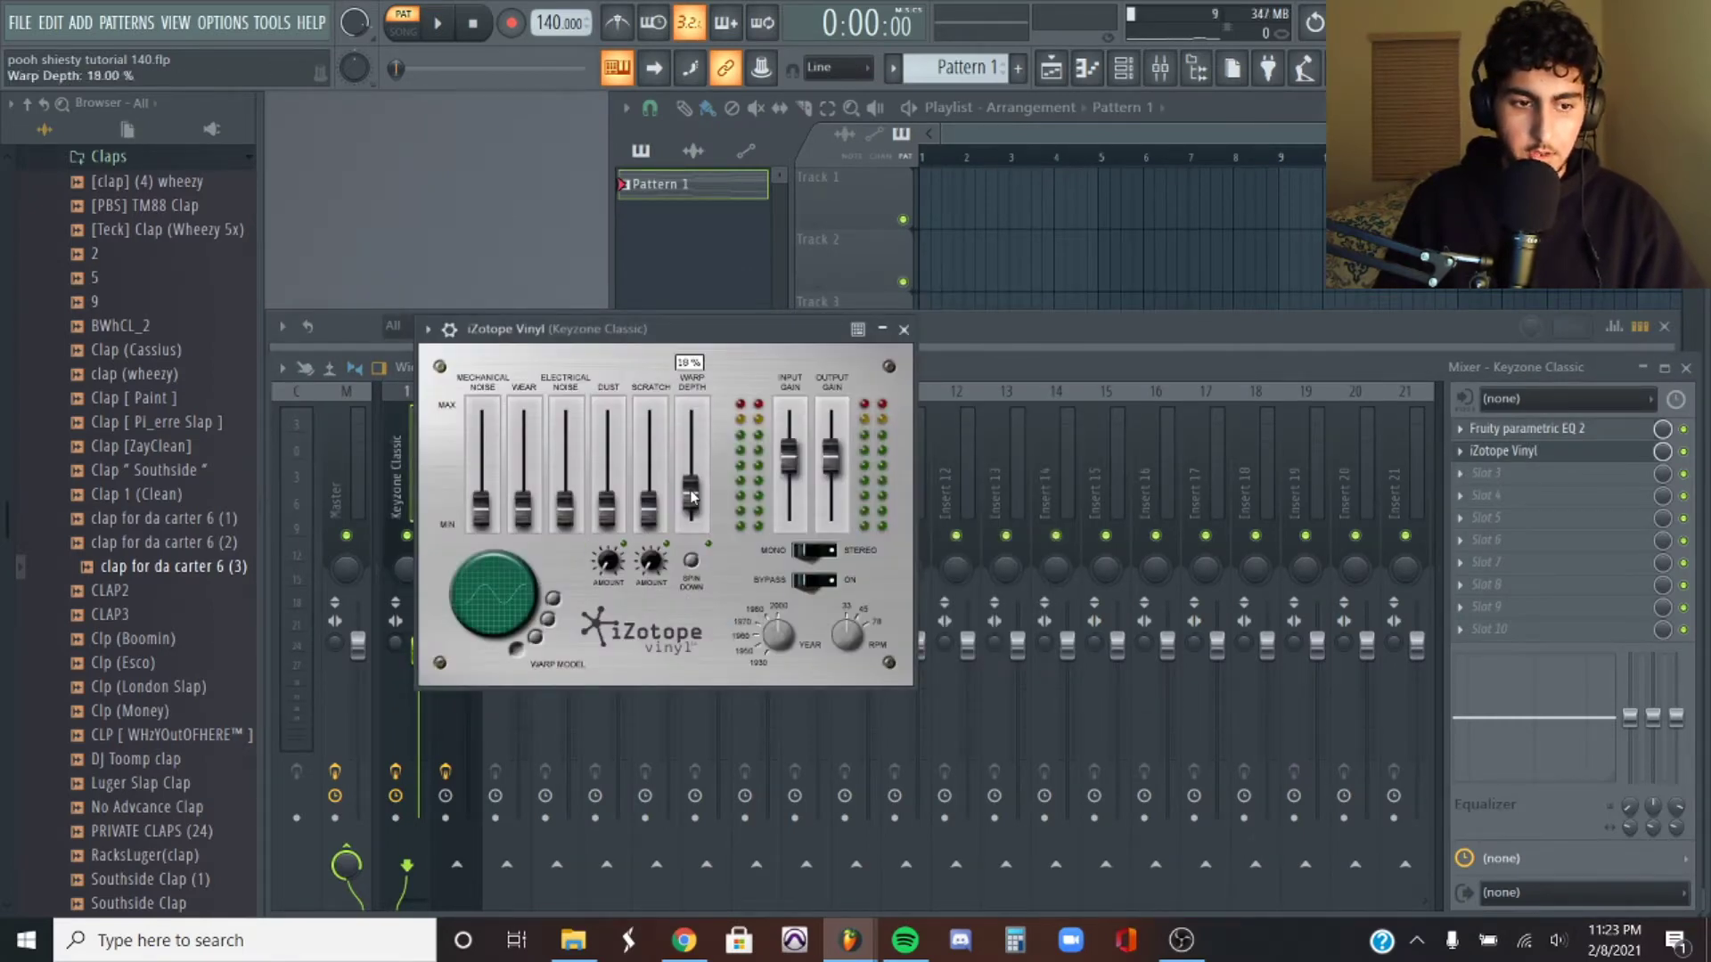
{"action": "left_click", "coordinate": [1074, 341]}
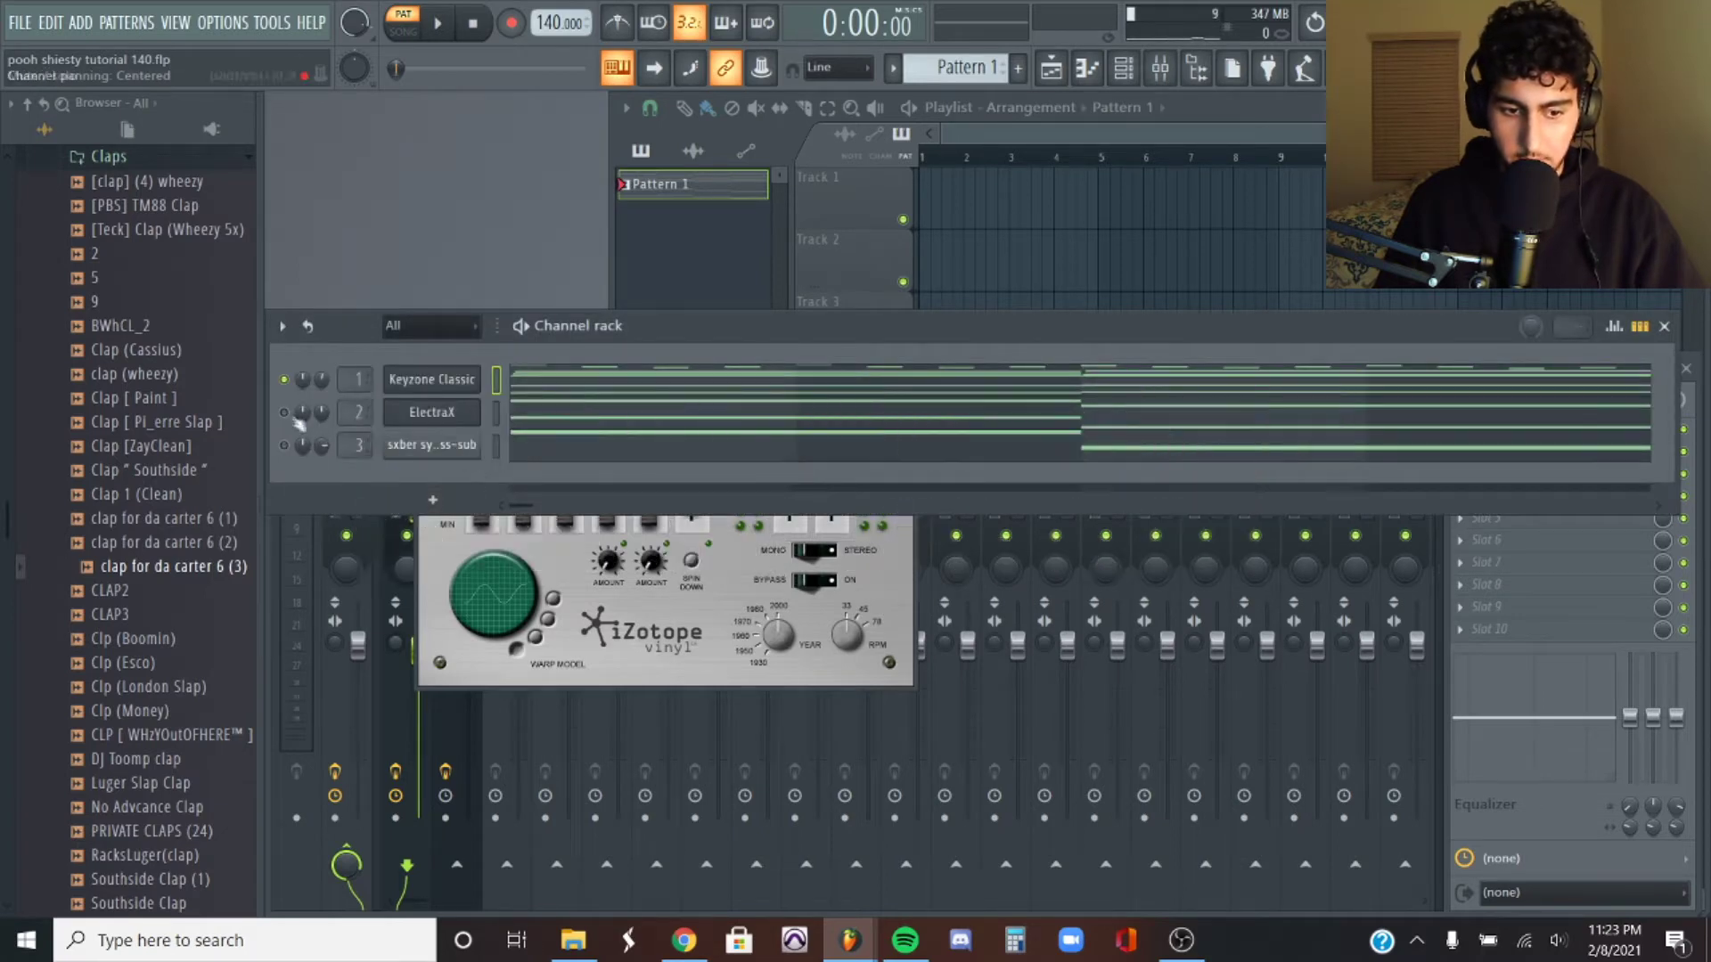
Open the ElectraX instrument and its piano roll, and play back the countermelody.
{"action": "left_click", "coordinate": [471, 413]}
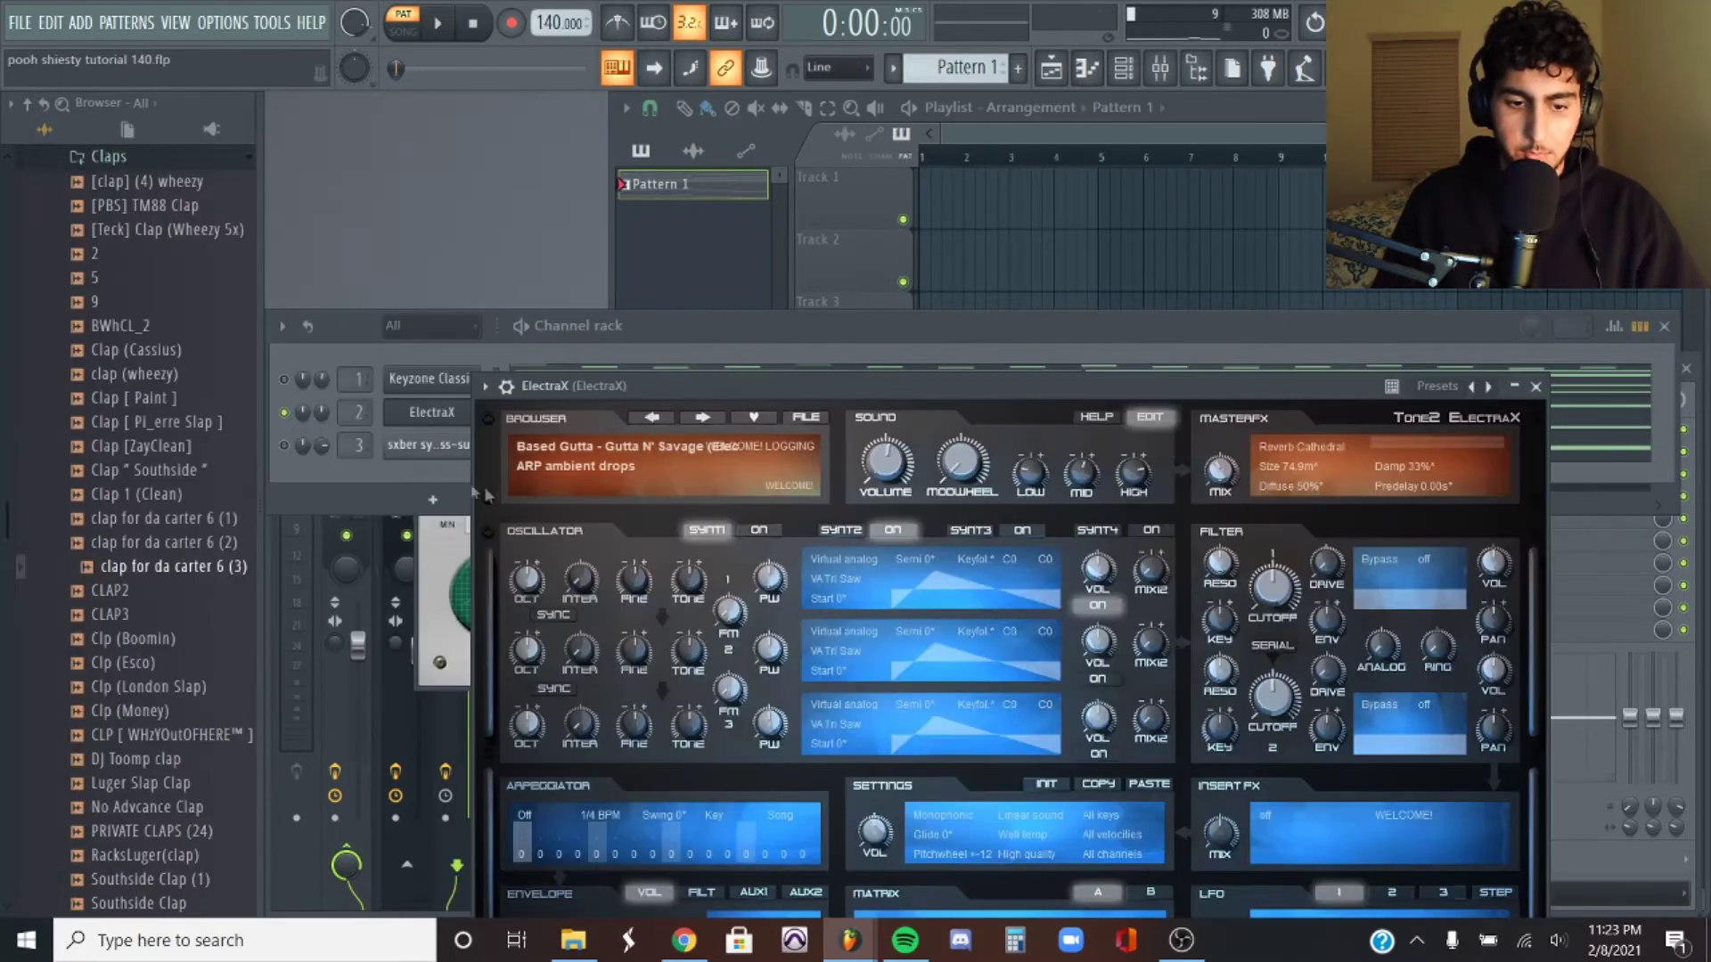
{"action": "left_click", "coordinate": [343, 483]}
{"action": "left_click", "coordinate": [563, 413]}
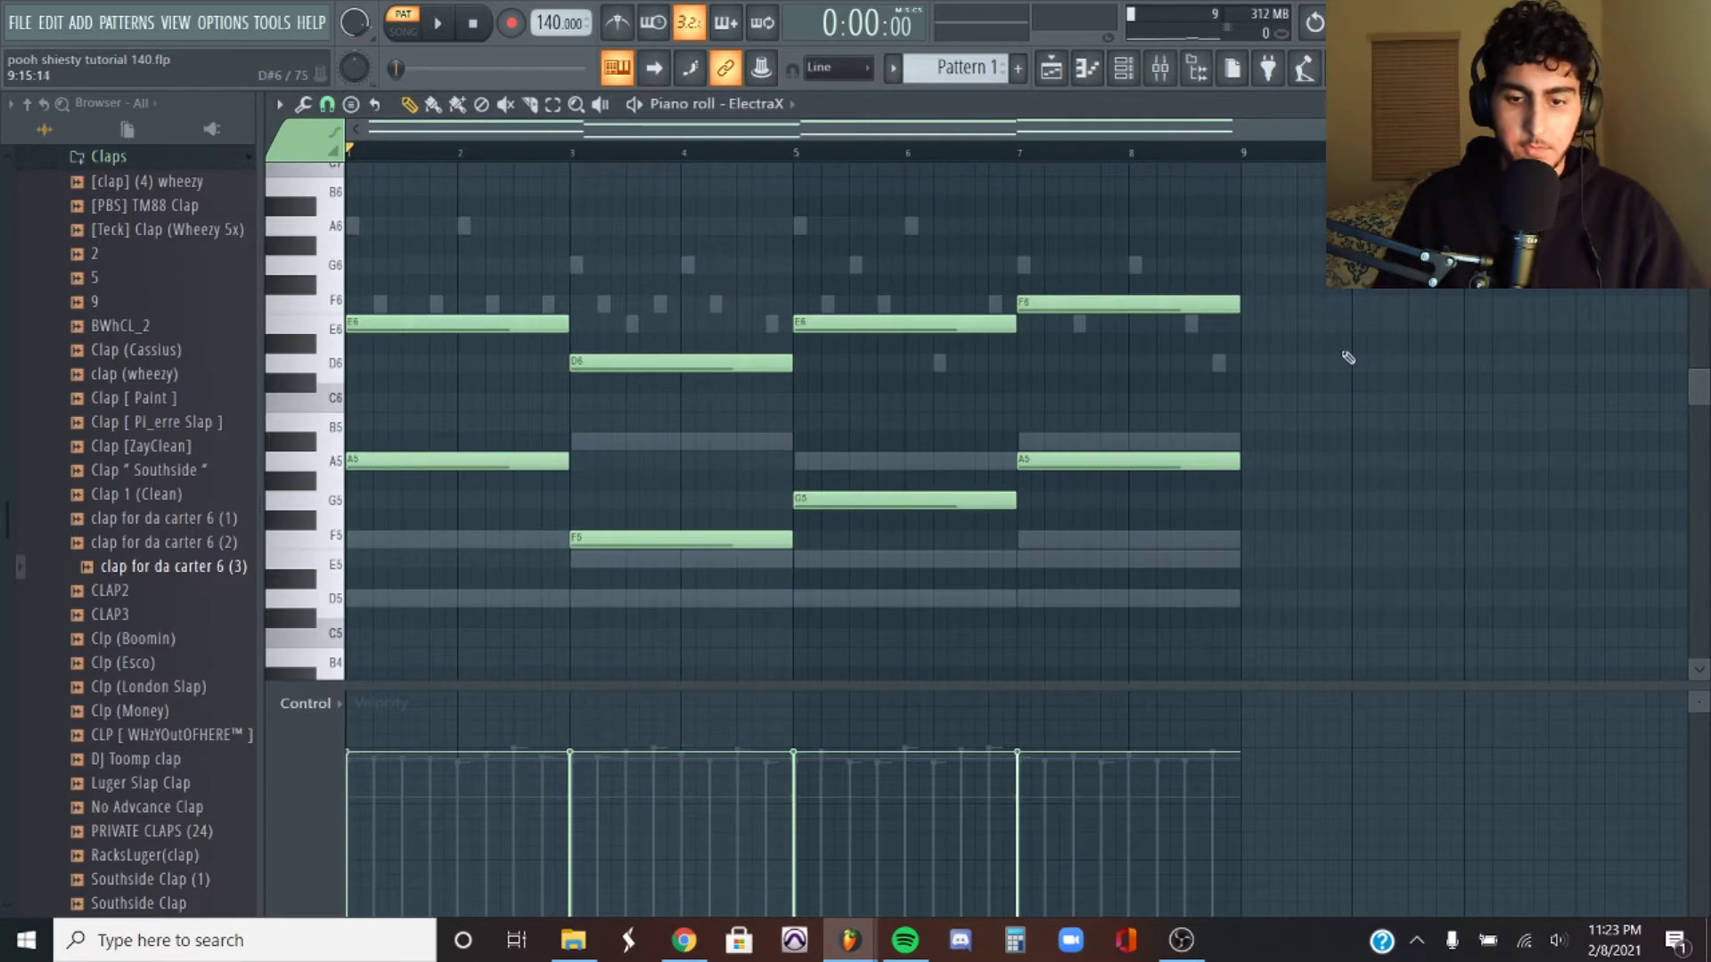
{"action": "scroll", "coordinate": [1348, 357], "scroll_direction": "up", "scroll_amount": 2}
{"action": "scroll", "coordinate": [1428, 328], "scroll_direction": "down", "scroll_amount": 2}
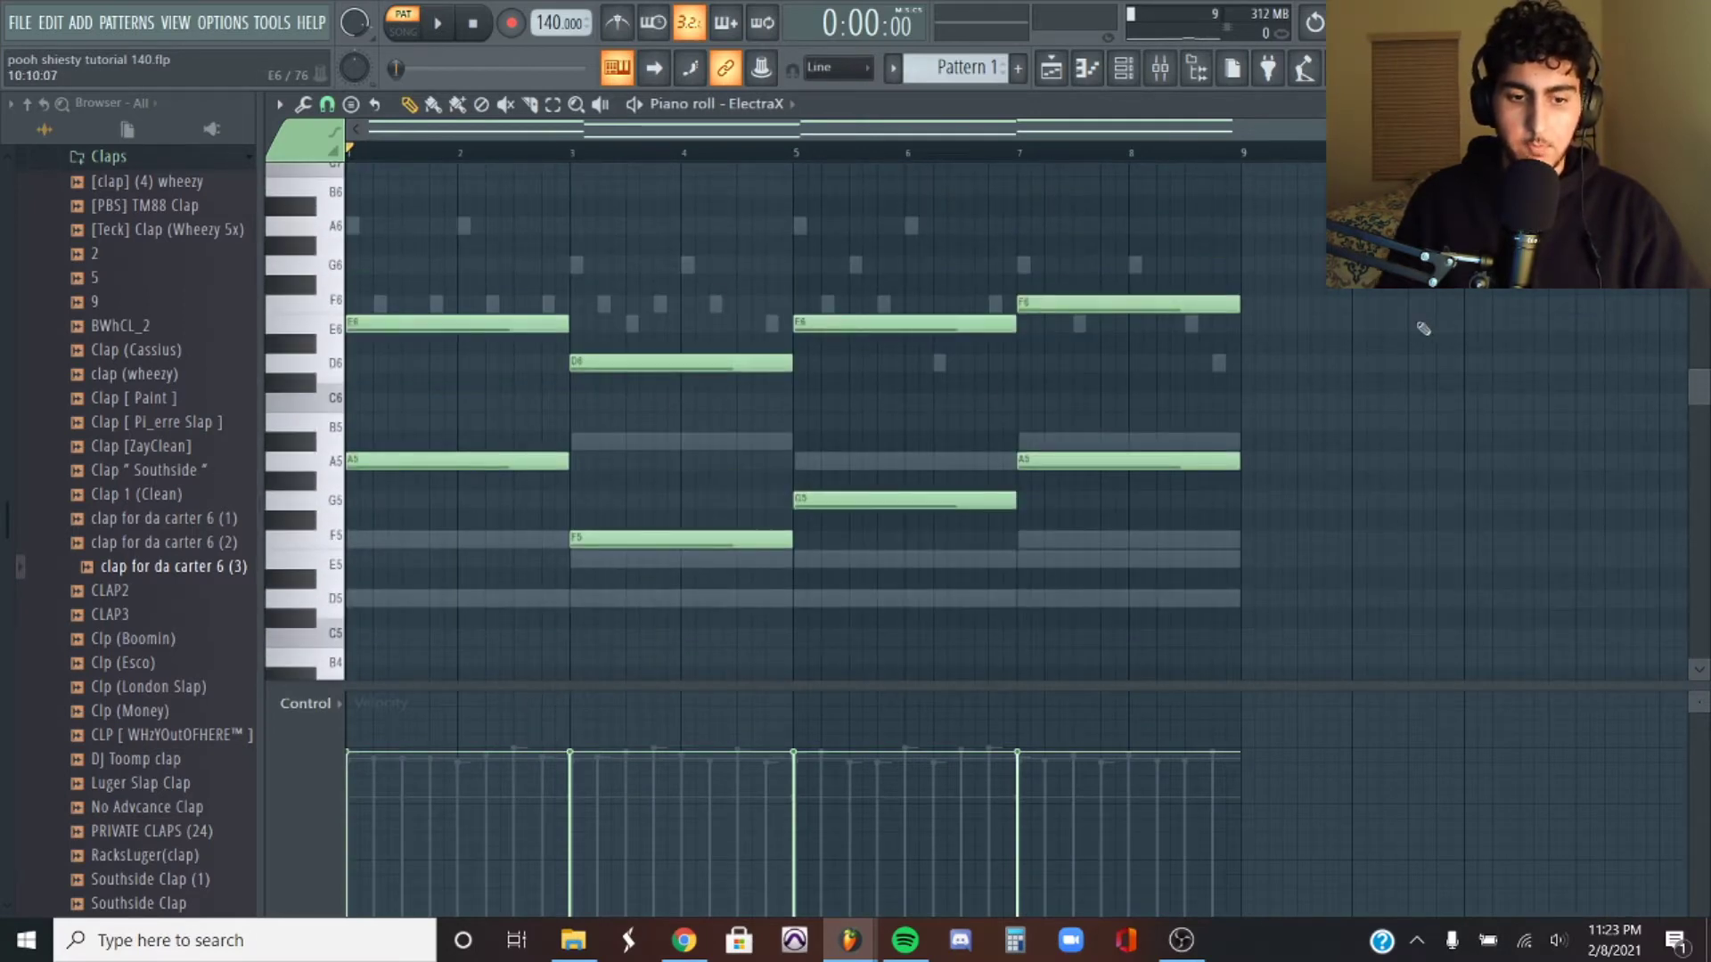
{"action": "key", "text": "space"}
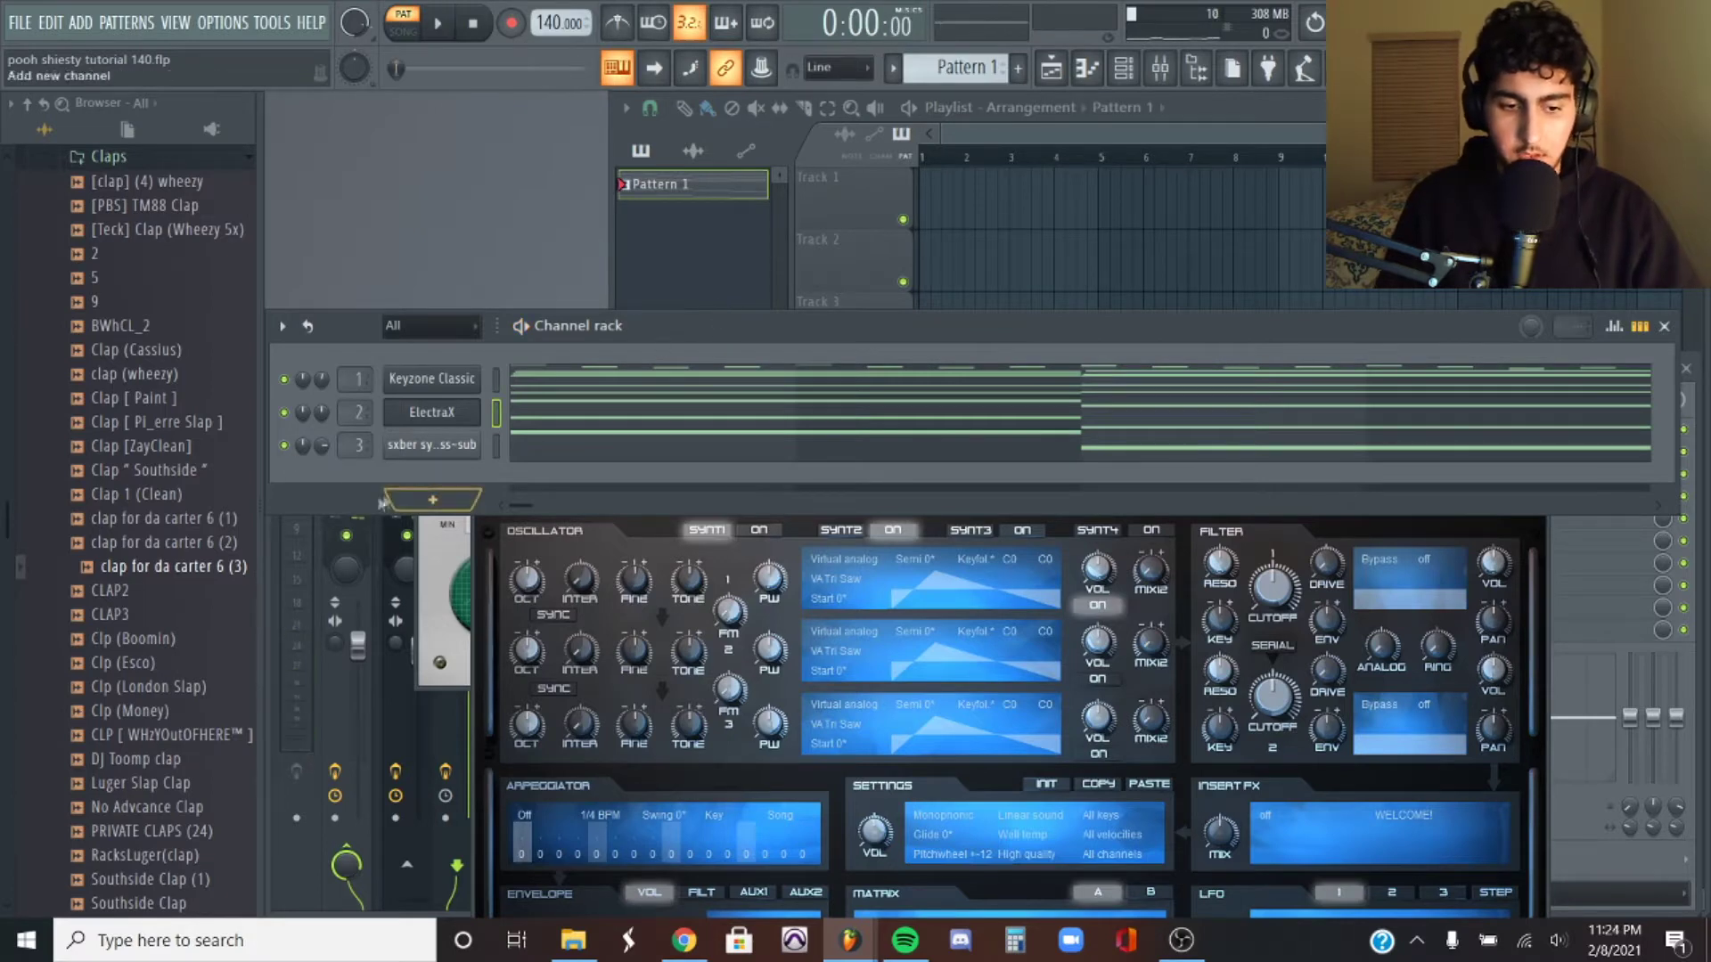
Examine the sxber synth bass-sub notes in the piano roll, play them back and return to the channel rack.
{"action": "left_click", "coordinate": [566, 463]}
{"action": "scroll", "coordinate": [984, 336], "scroll_direction": "down", "scroll_amount": 3}
{"action": "key", "text": "space"}
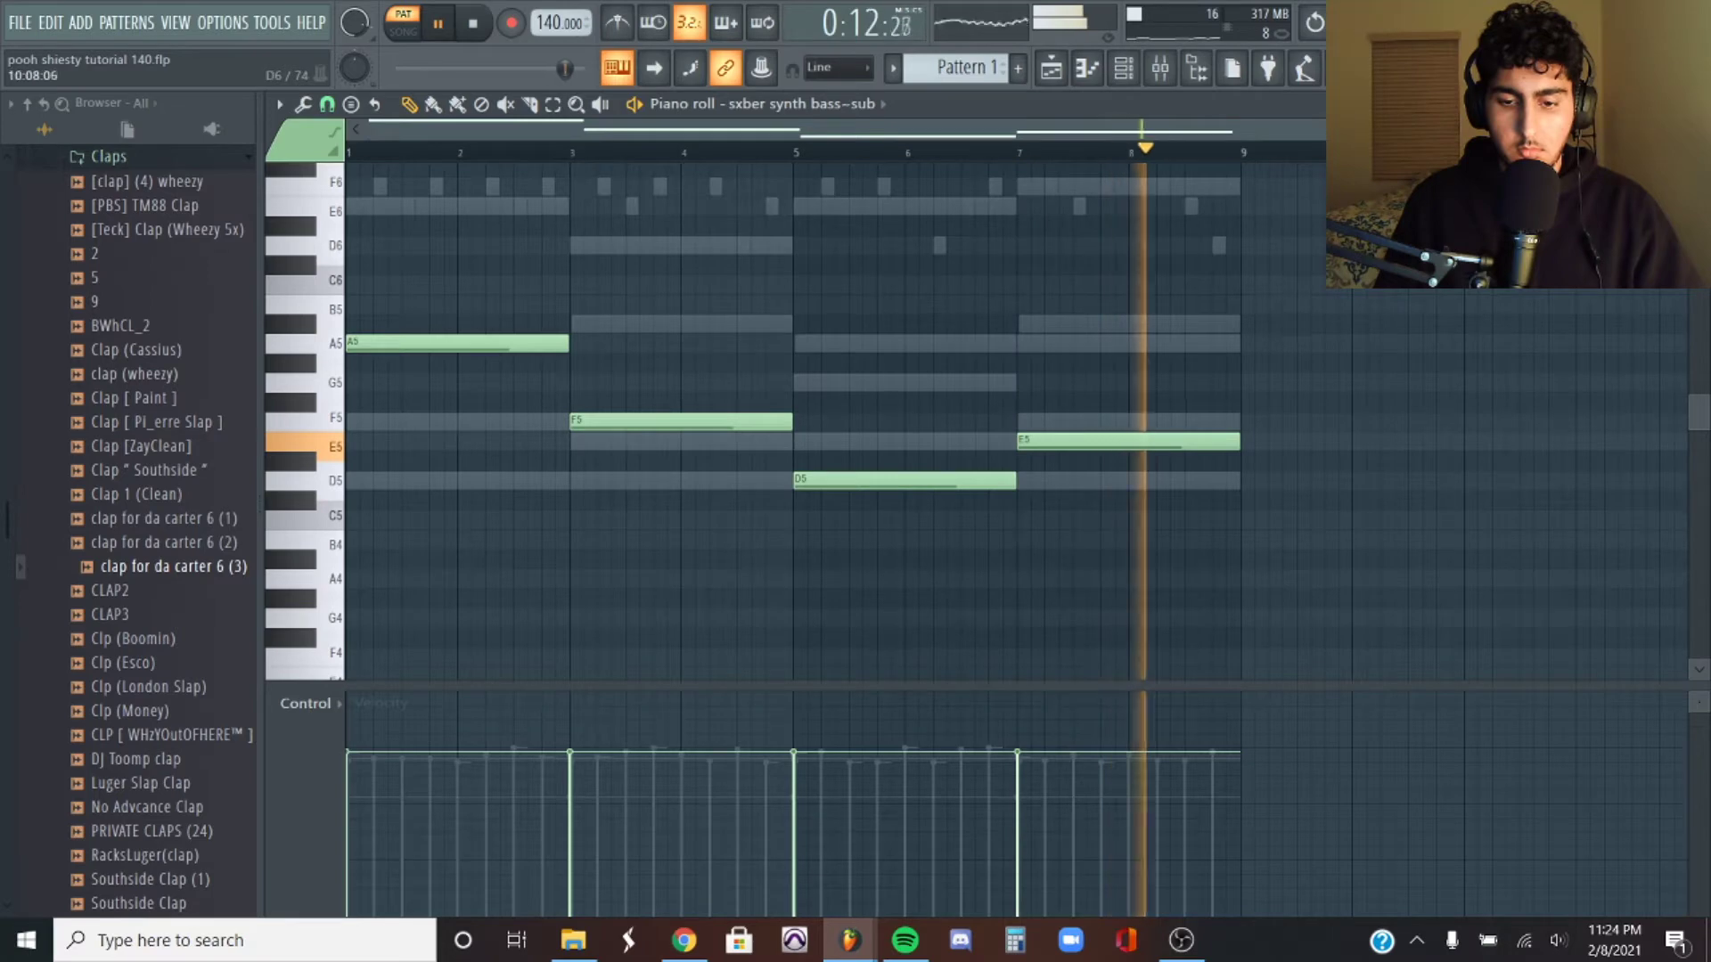
{"action": "key", "text": "space"}
{"action": "key", "text": "F7"}
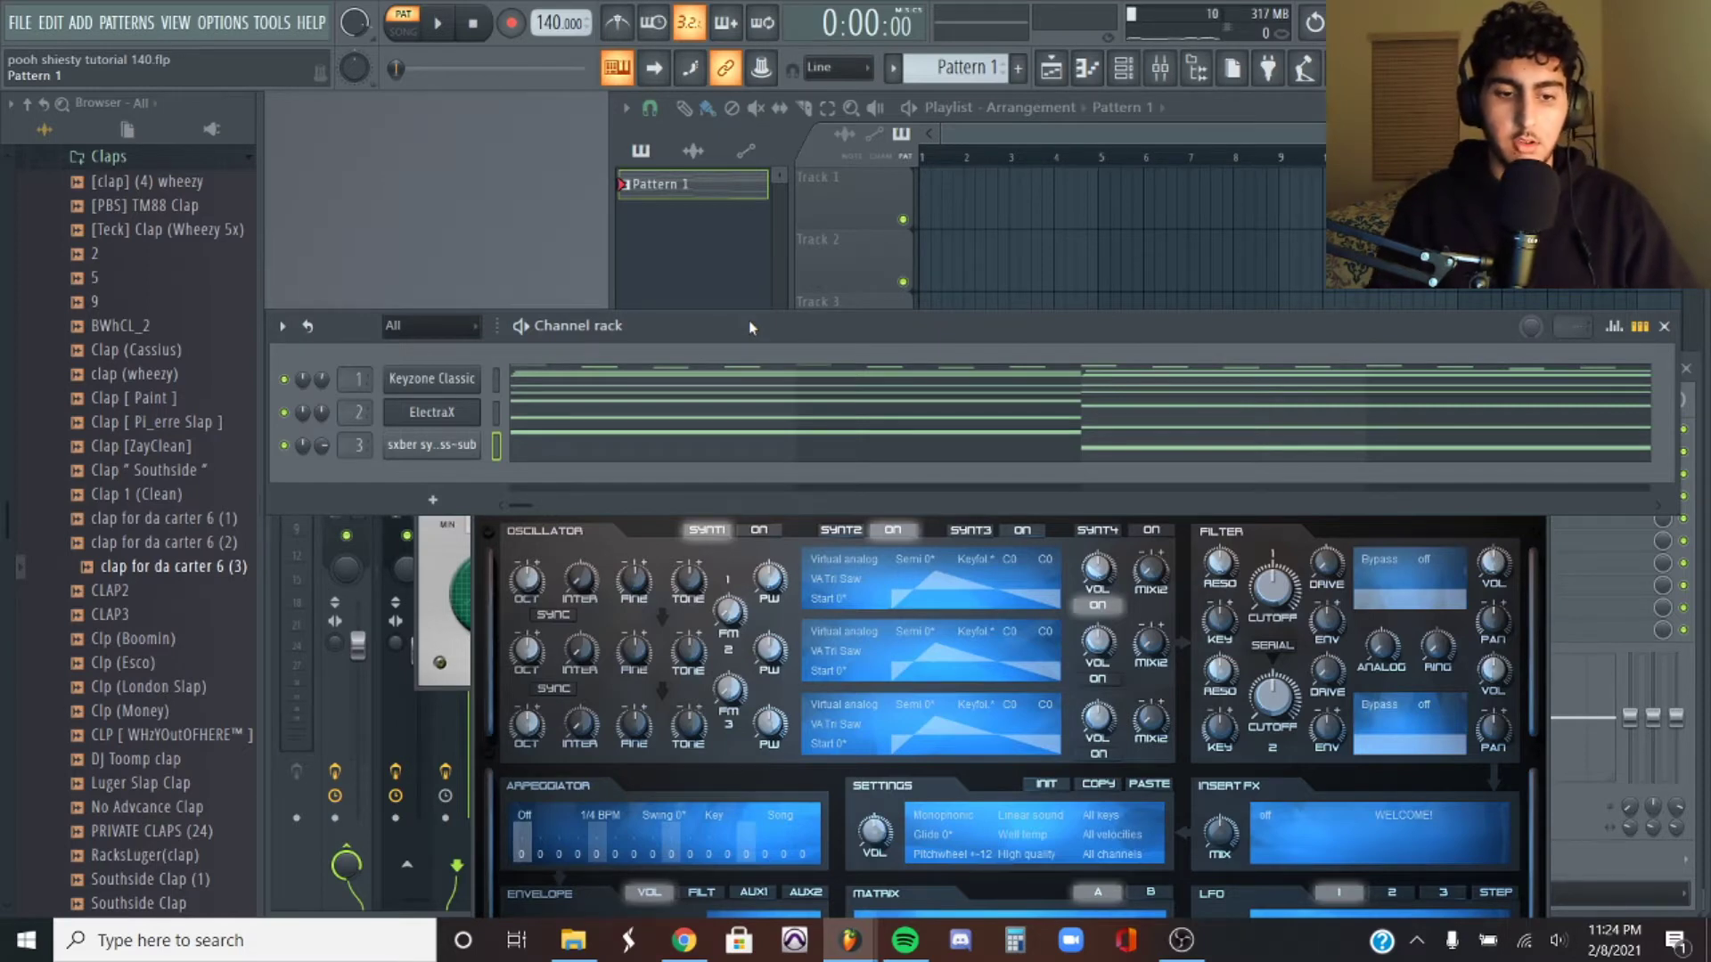
Add the clap for da carter 6 (3) sample as a new channel, play the pattern and open the clap's piano roll.
{"action": "scroll", "coordinate": [134, 535], "scroll_direction": "up", "scroll_amount": 3}
{"action": "left_click_drag", "start_coordinate": [165, 758], "coordinate": [699, 472]}
{"action": "key", "text": "space"}
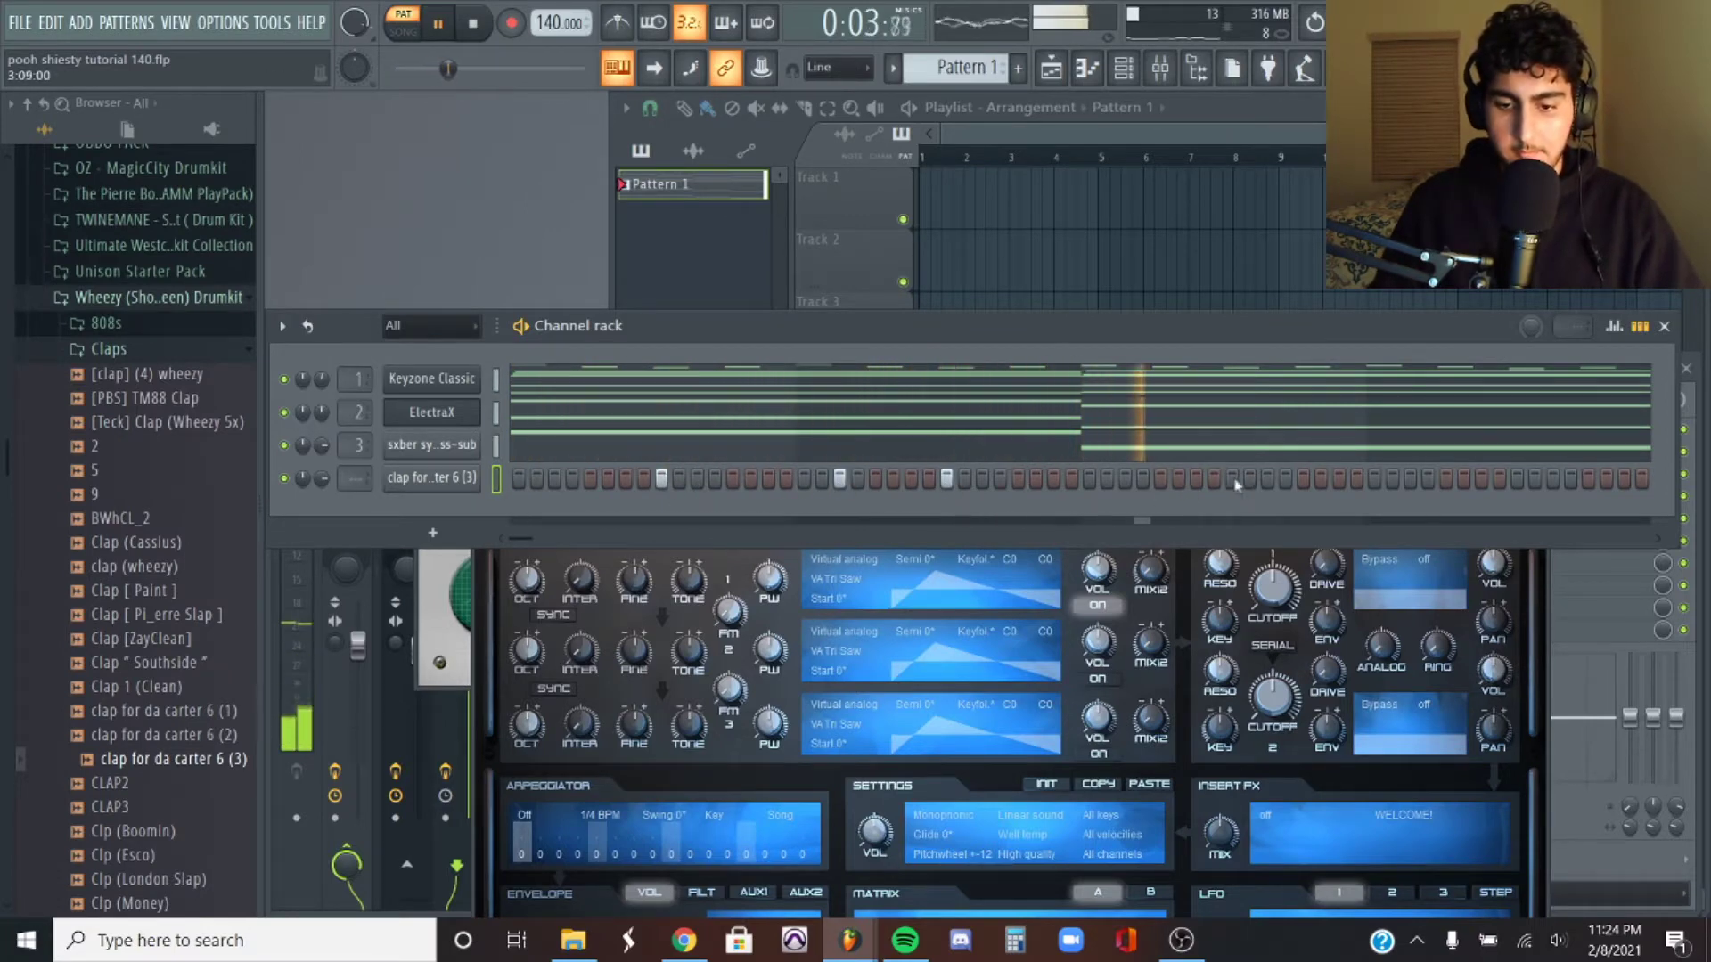
{"action": "right_click", "coordinate": [481, 477]}
{"action": "left_click", "coordinate": [534, 472]}
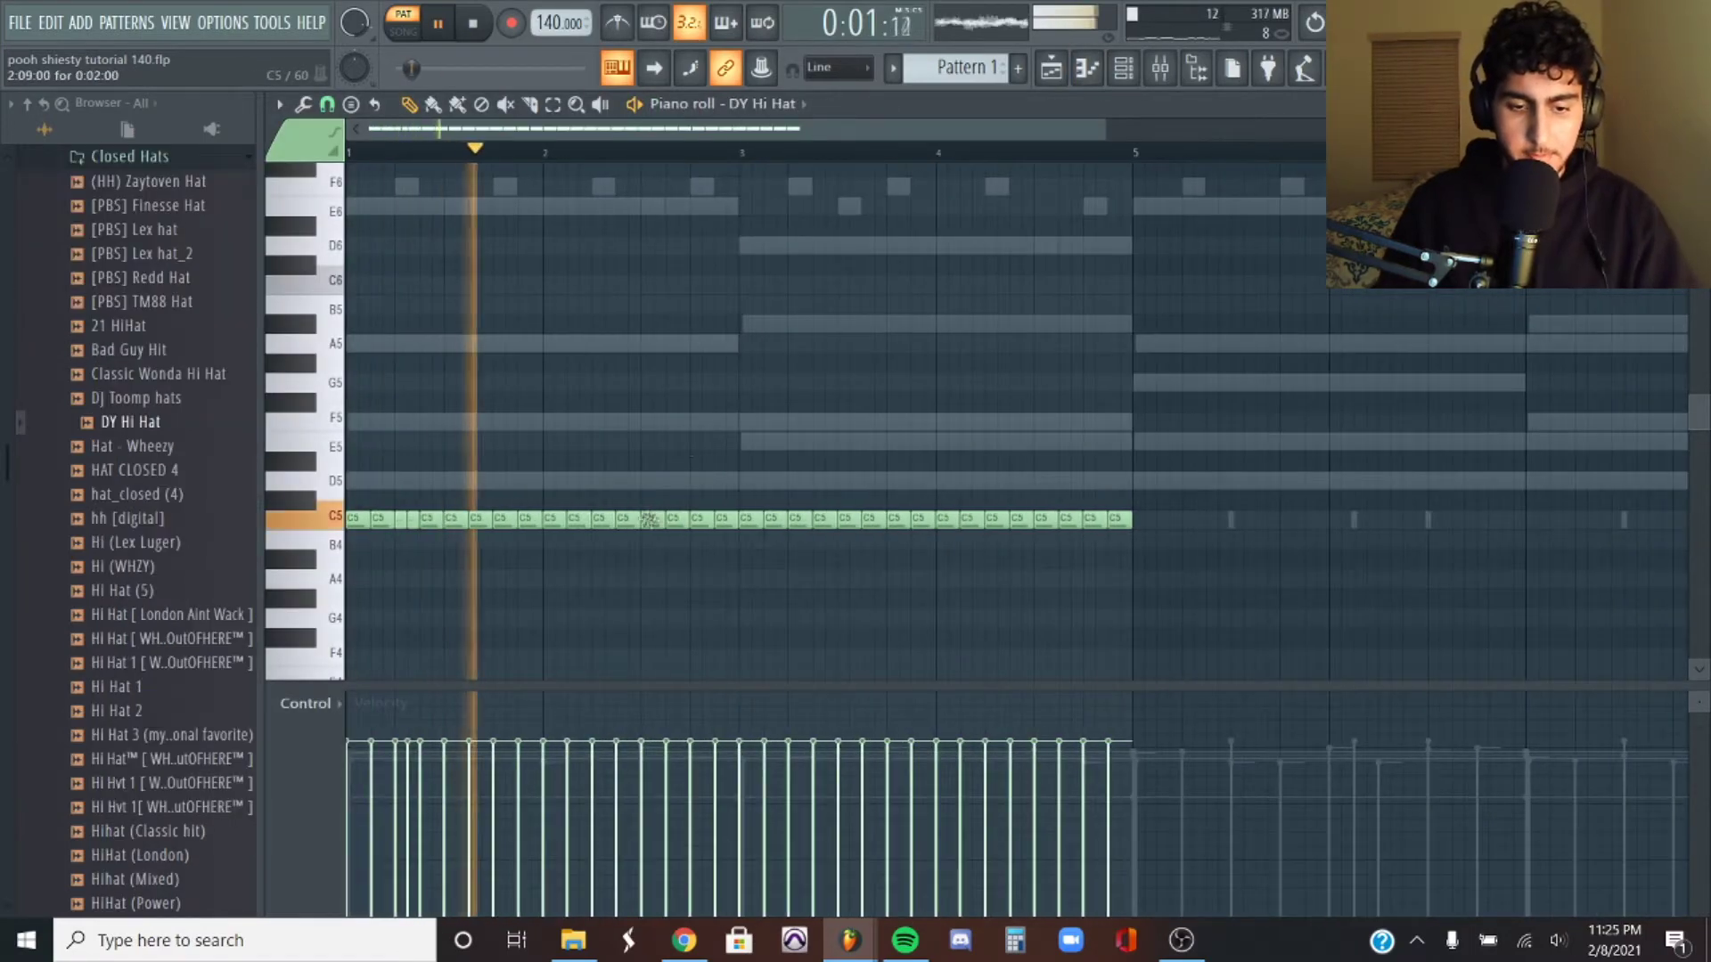
Add faster C5 hi-hat hits in bars 2 and 4 of the DY Hi Hat pattern and remove a hit late in bar 4.
{"action": "left_click", "coordinate": [698, 516]}
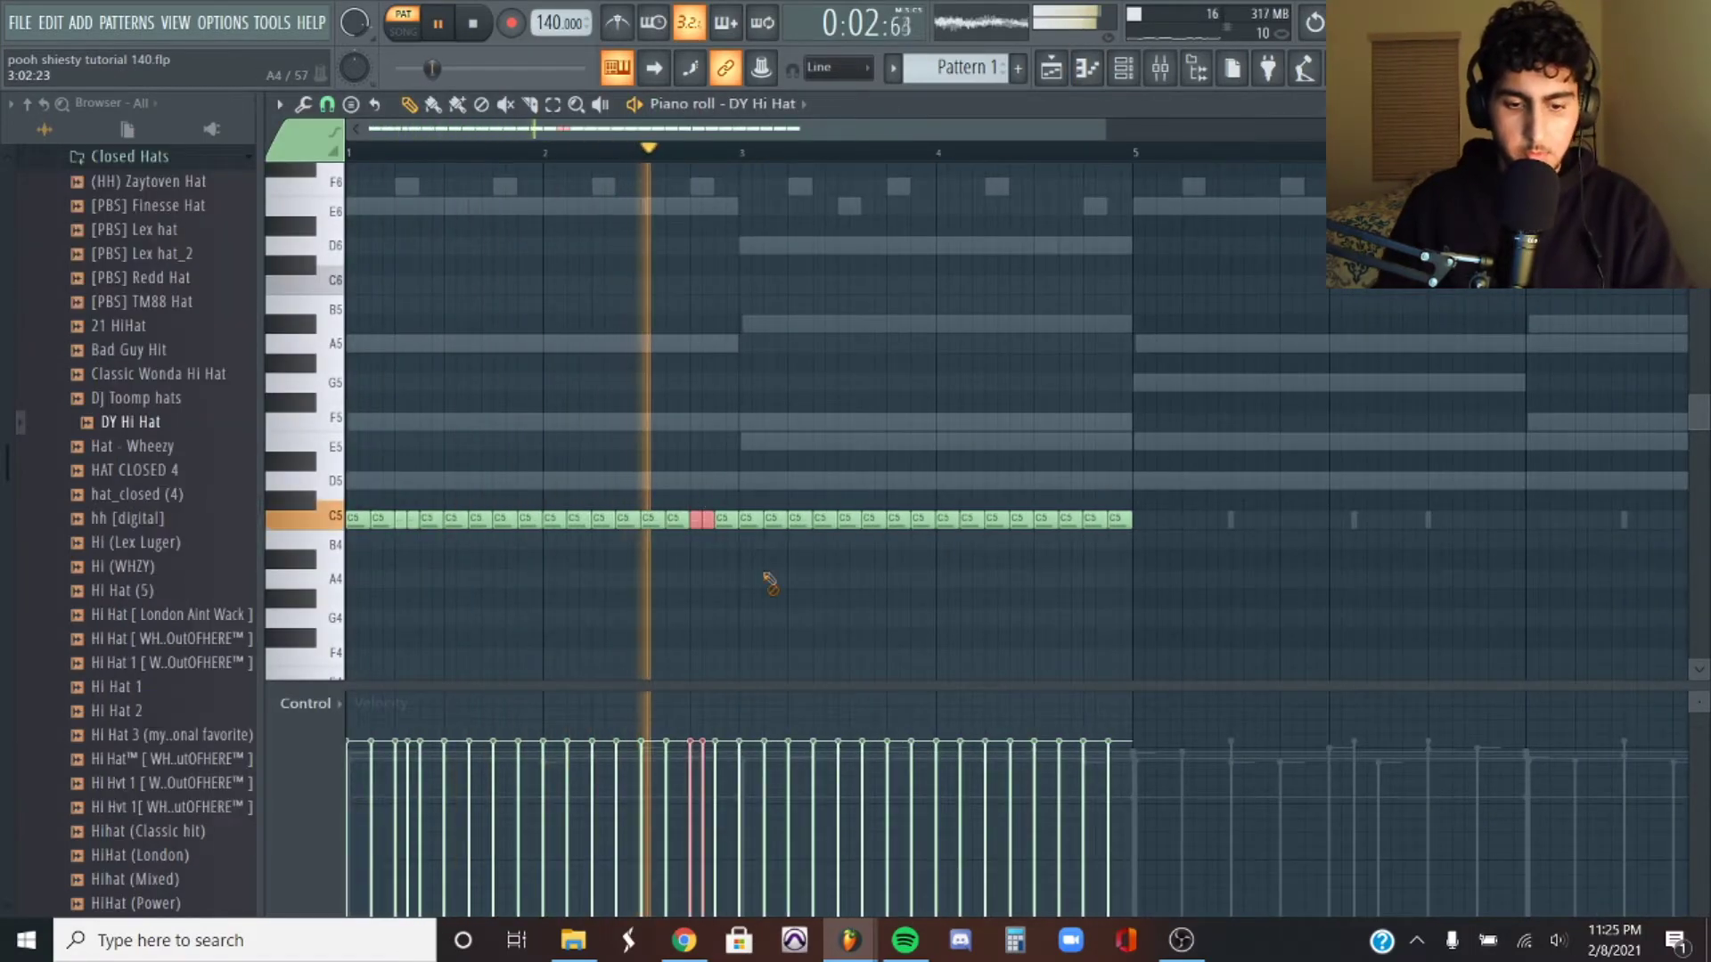
{"action": "scroll", "coordinate": [878, 553], "scroll_direction": "down", "scroll_amount": 2, "text": "ctrl"}
{"action": "left_click", "coordinate": [917, 517]}
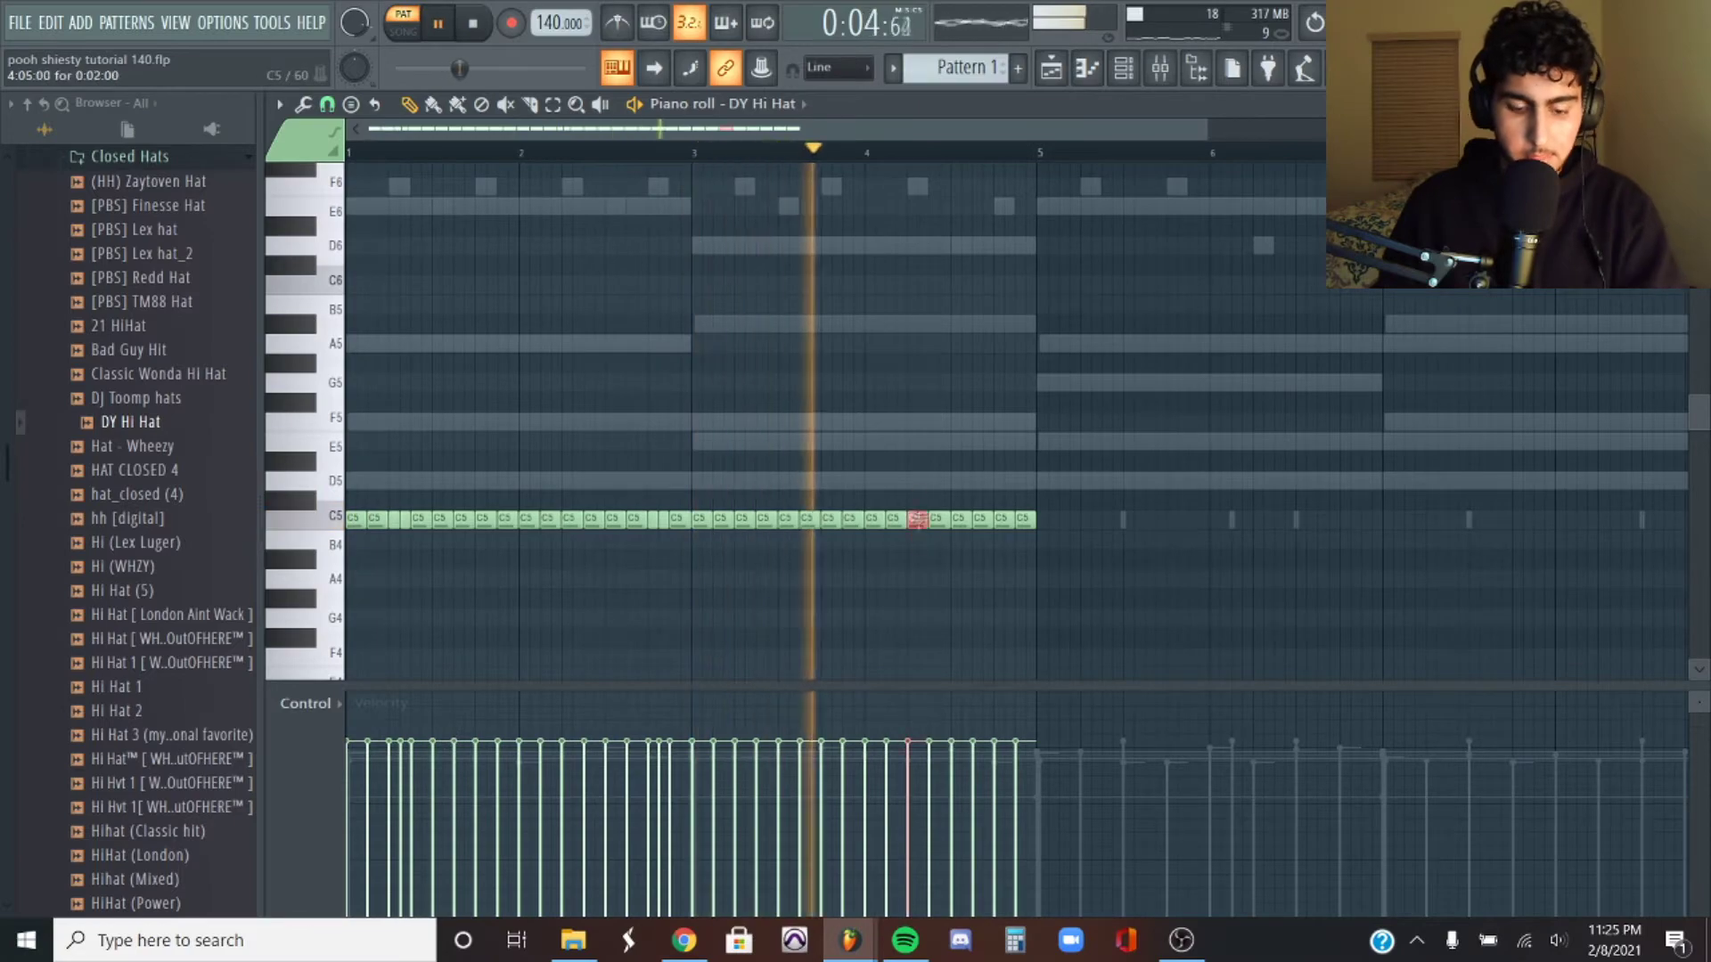
{"action": "right_click", "coordinate": [1001, 518]}
{"action": "scroll", "coordinate": [989, 563], "scroll_direction": "down", "scroll_amount": 2, "text": "ctrl"}
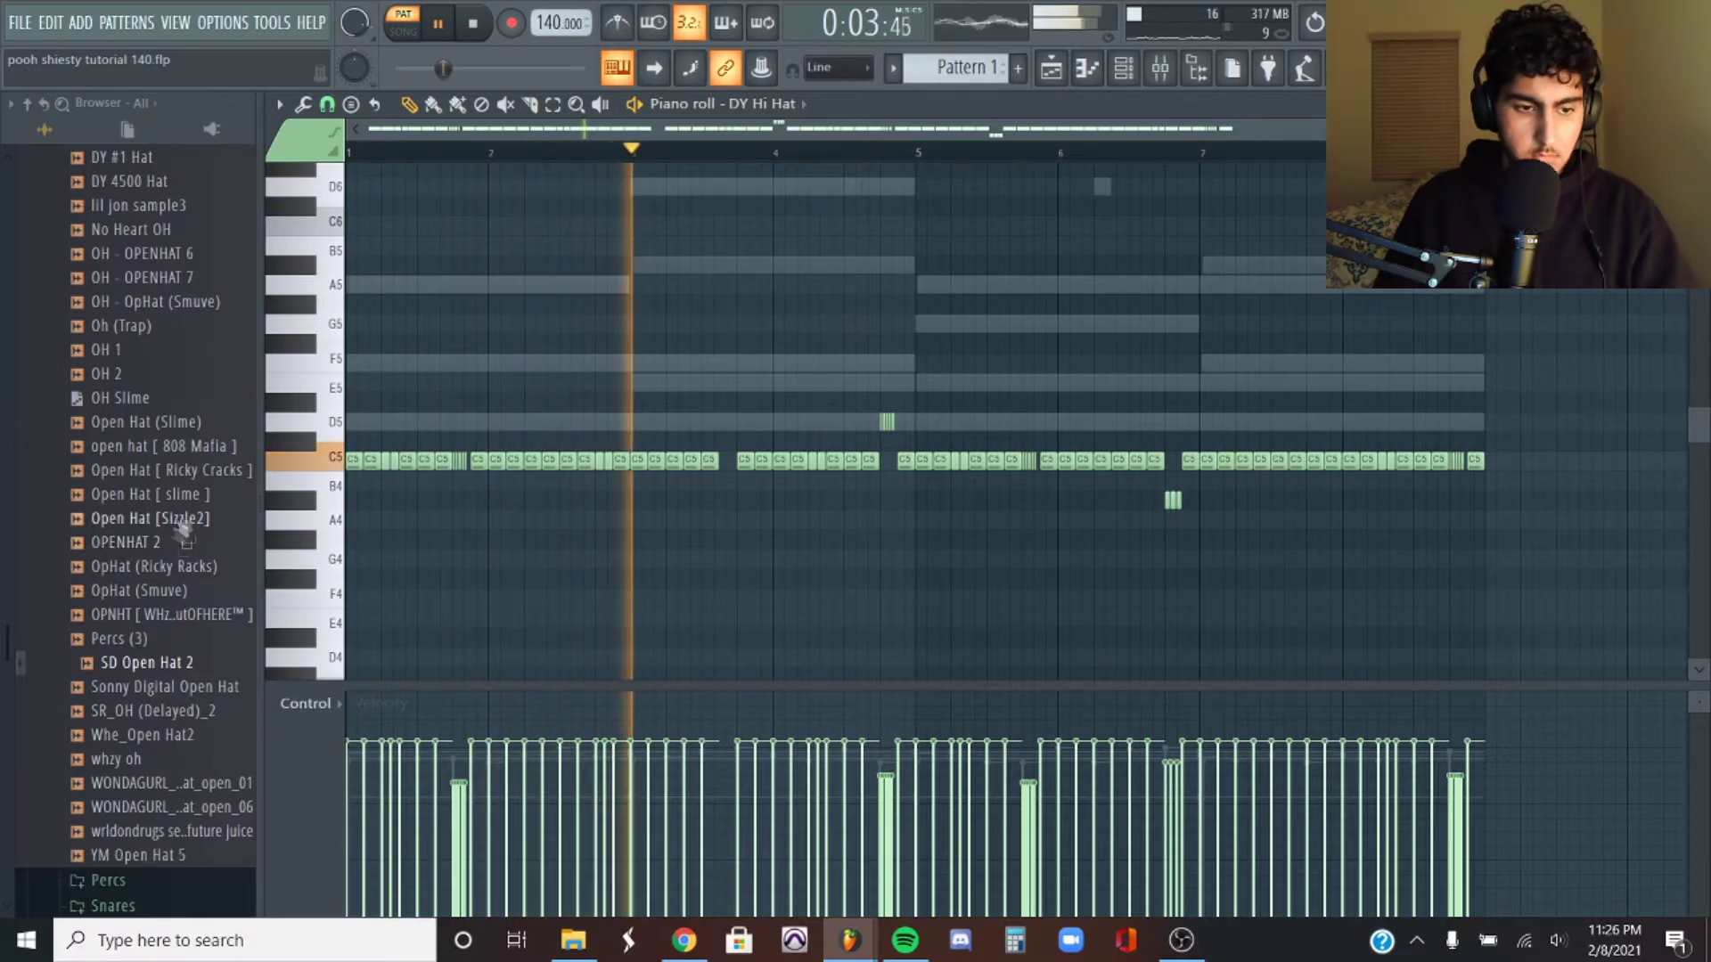
Browse the open hat samples, check the piano roll's snap options and look over the DY Hi Hat rolls and pitch changes.
{"action": "scroll", "coordinate": [183, 526], "scroll_direction": "up", "scroll_amount": 3}
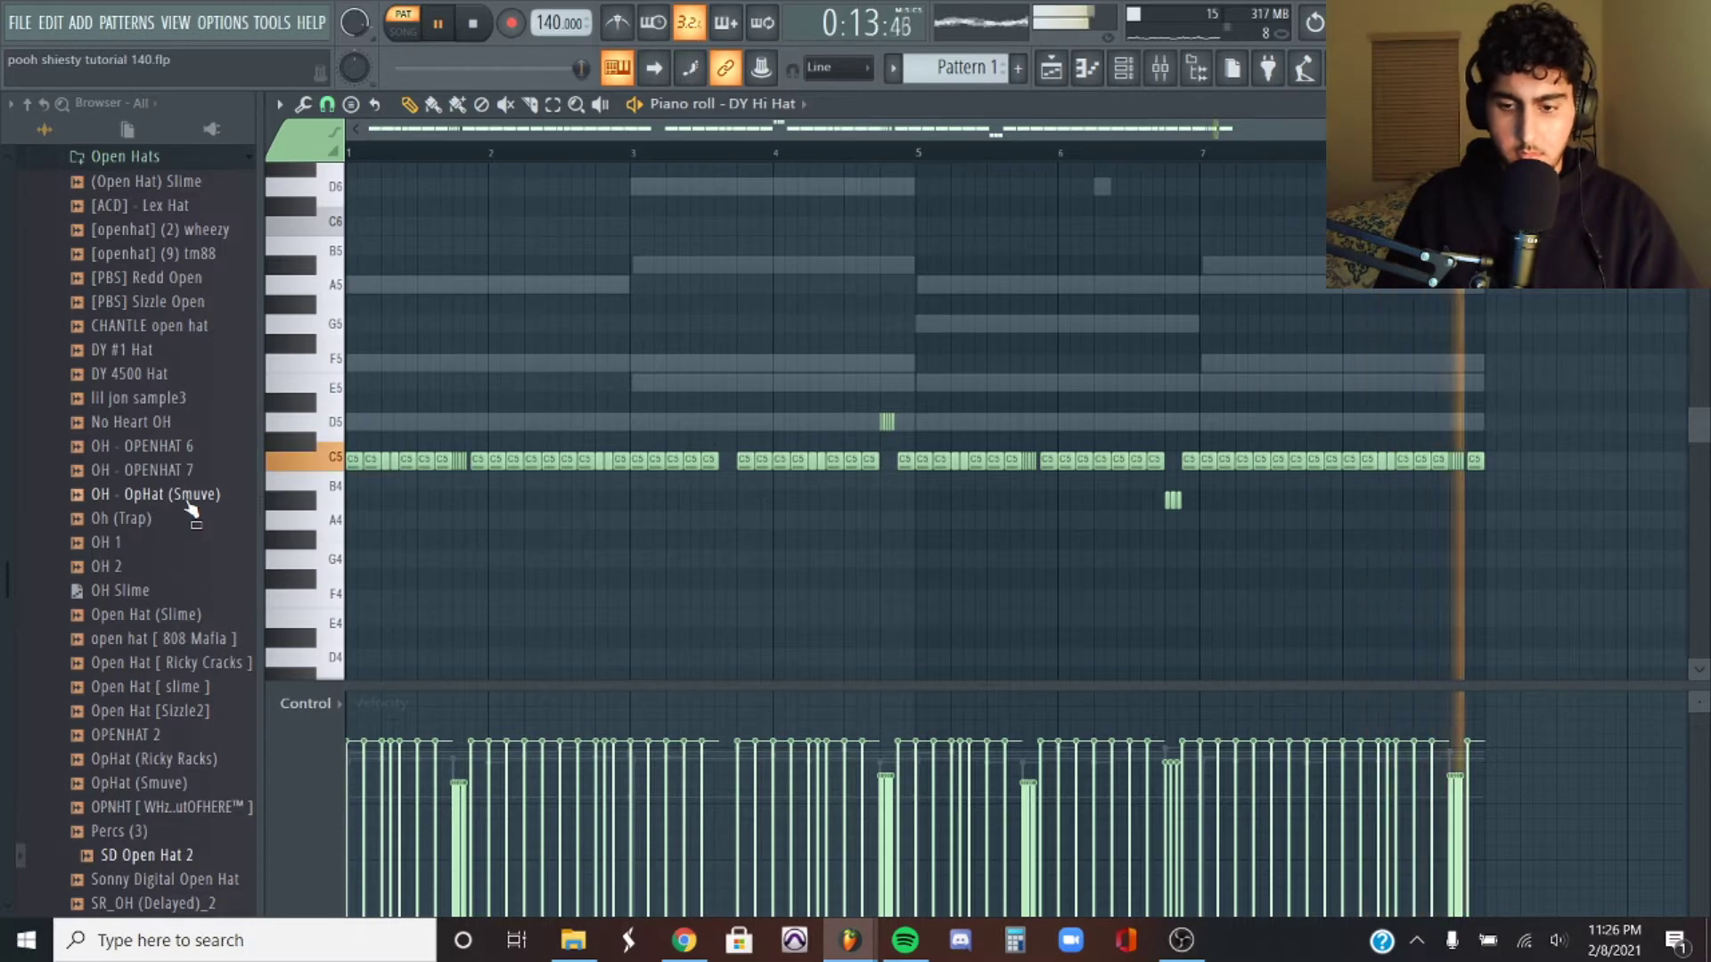
{"action": "left_click", "coordinate": [327, 104]}
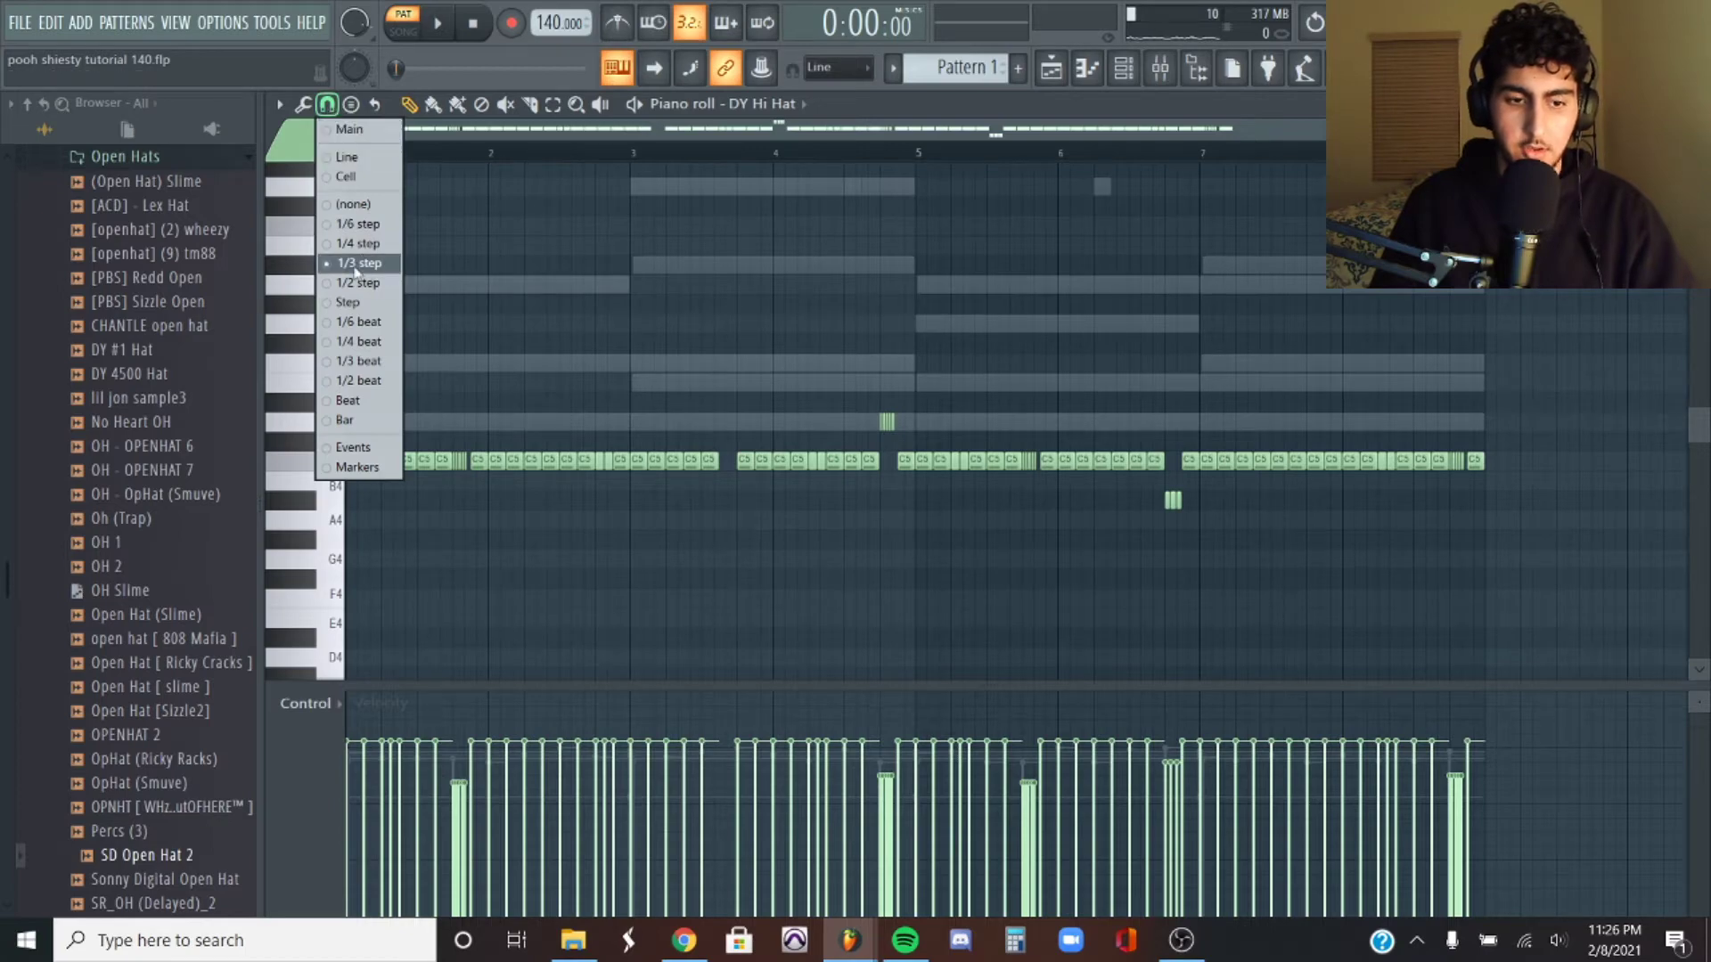
{"action": "left_click", "coordinate": [892, 363]}
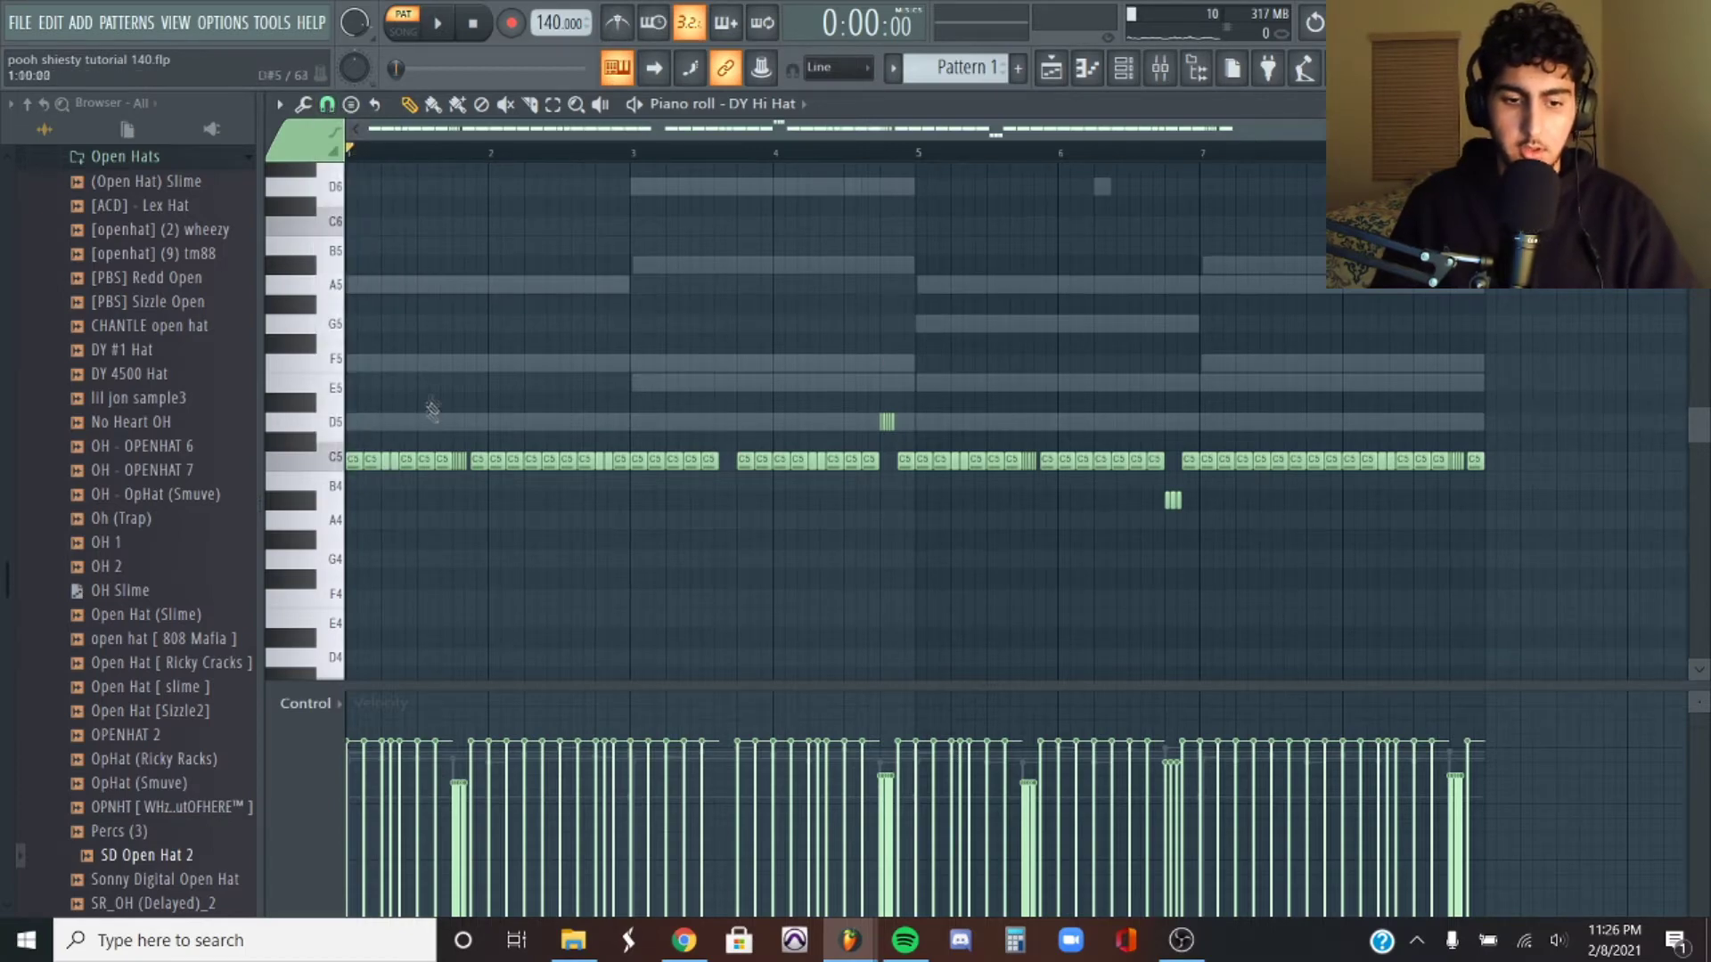
{"action": "scroll", "coordinate": [435, 398], "scroll_direction": "up", "scroll_amount": 2}
{"action": "scroll", "coordinate": [1211, 448], "scroll_direction": "down", "scroll_amount": 1}
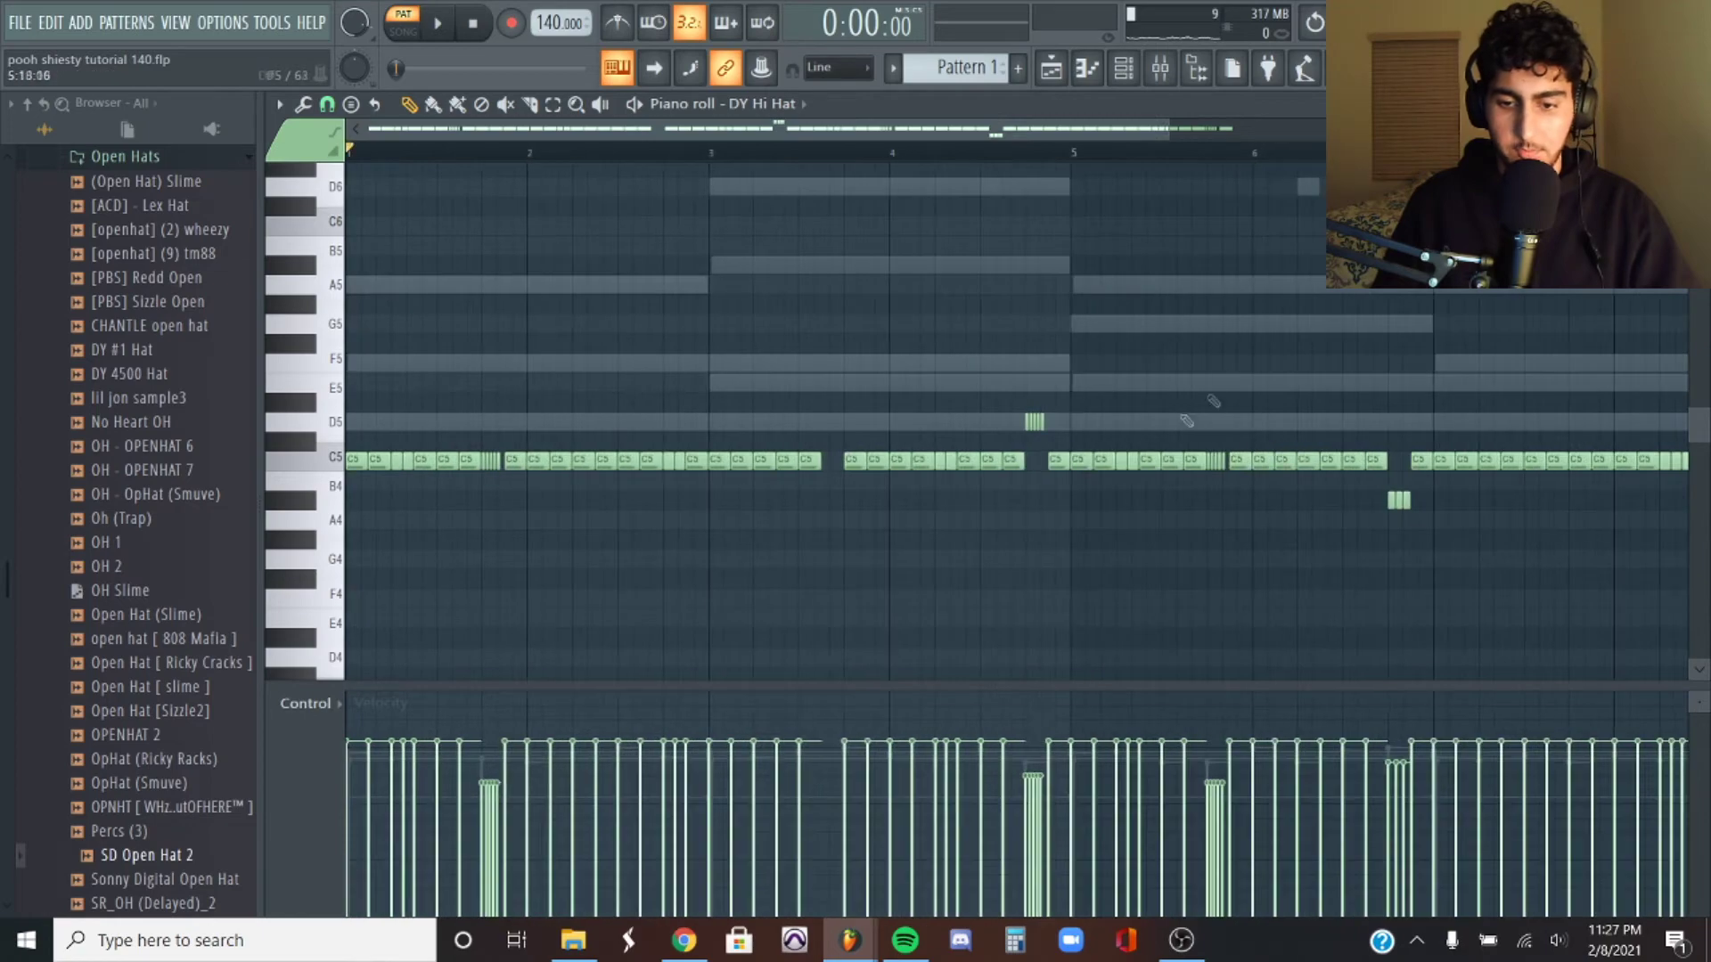
{"action": "scroll", "coordinate": [1336, 424], "scroll_direction": "down", "scroll_amount": 1}
{"action": "key", "text": "space"}
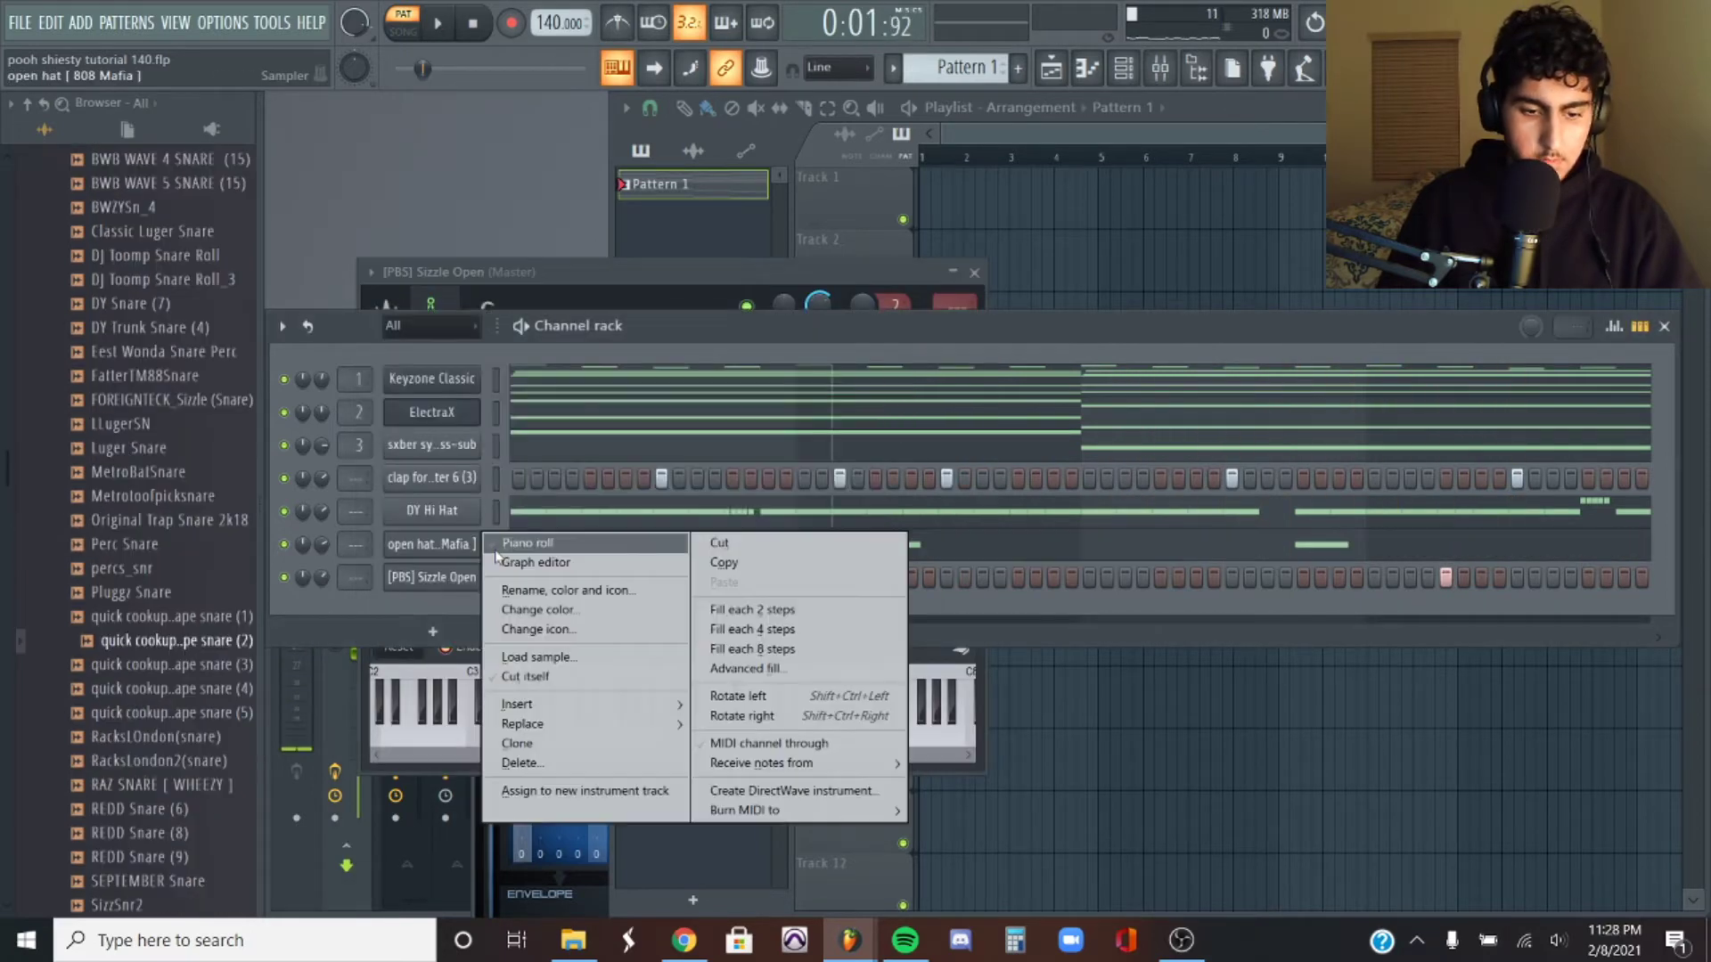
Examine the open hat [ 808 Mafia ] and [PBS] Sizzle Open hits in the piano roll.
{"action": "left_click", "coordinate": [553, 554]}
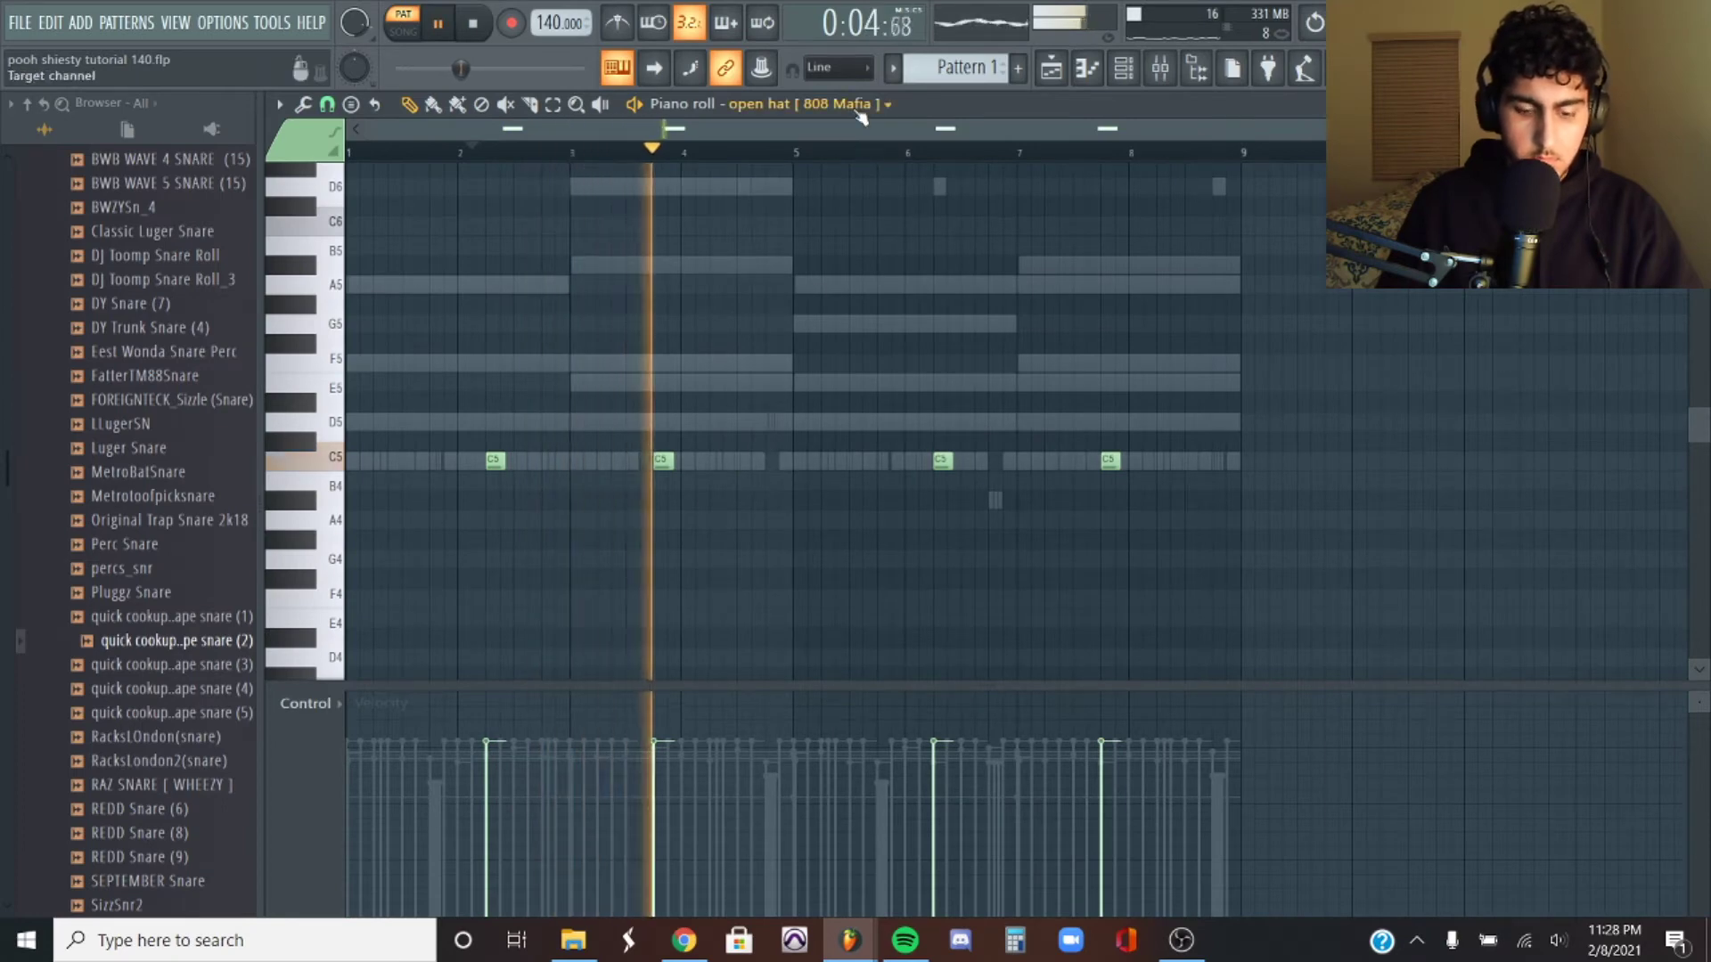
{"action": "scroll", "coordinate": [860, 106], "scroll_direction": "down", "scroll_amount": 1}
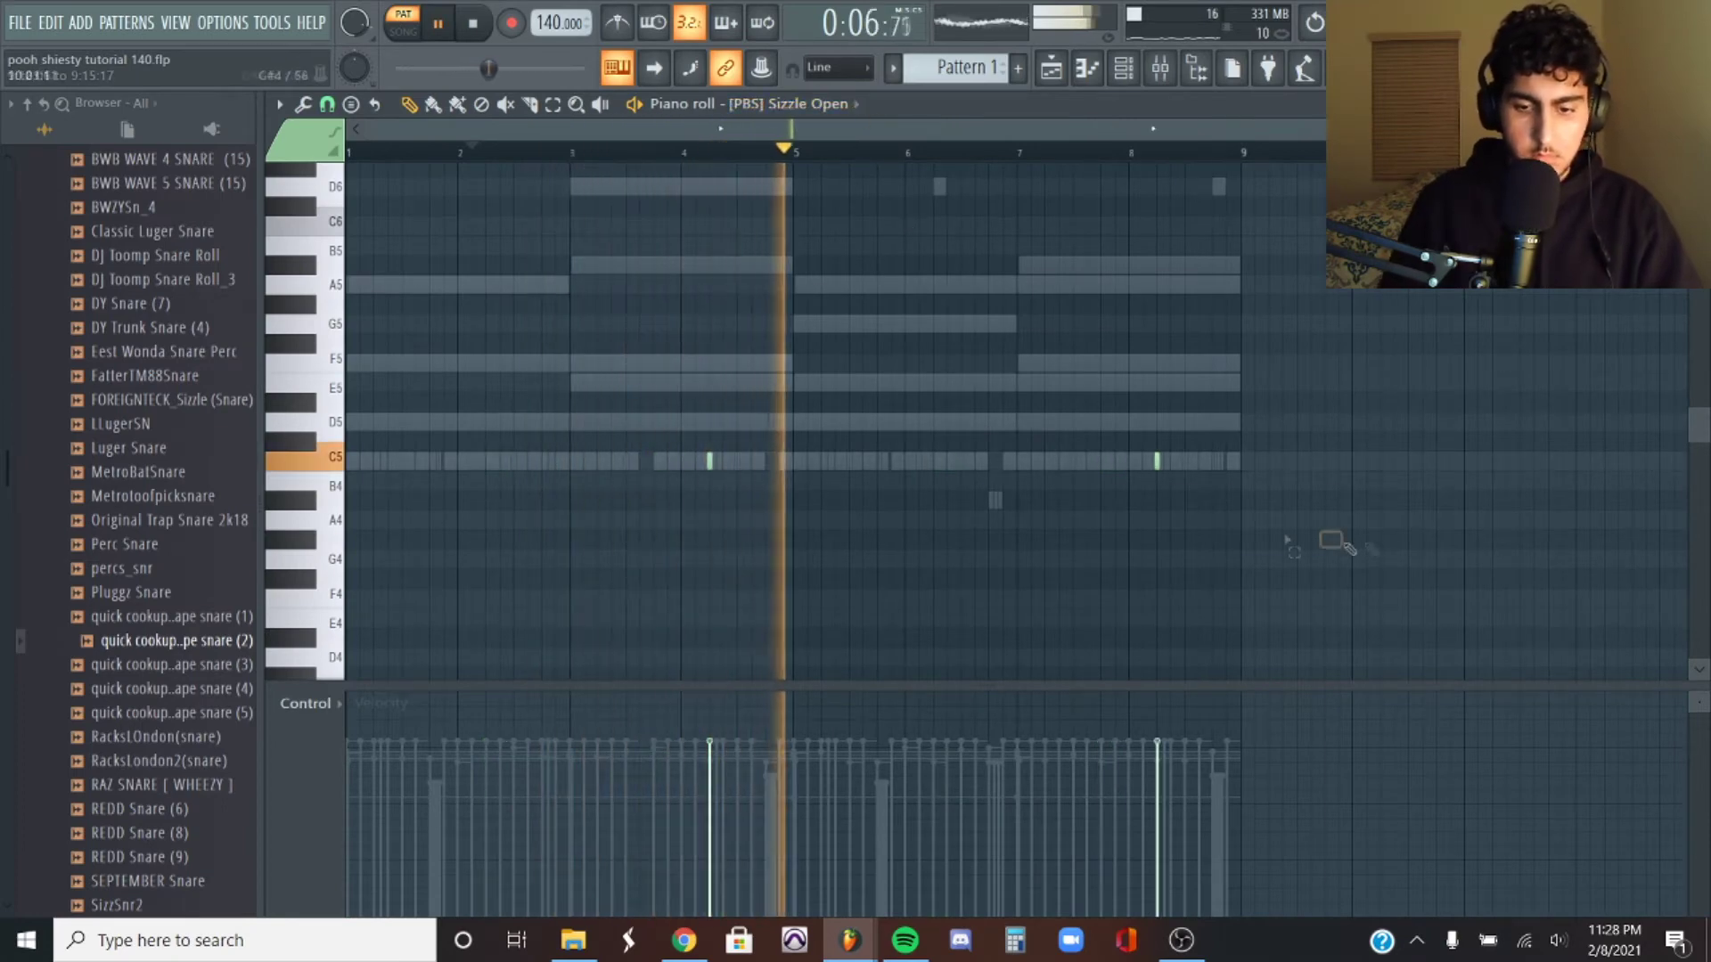
{"action": "left_click", "coordinate": [591, 462]}
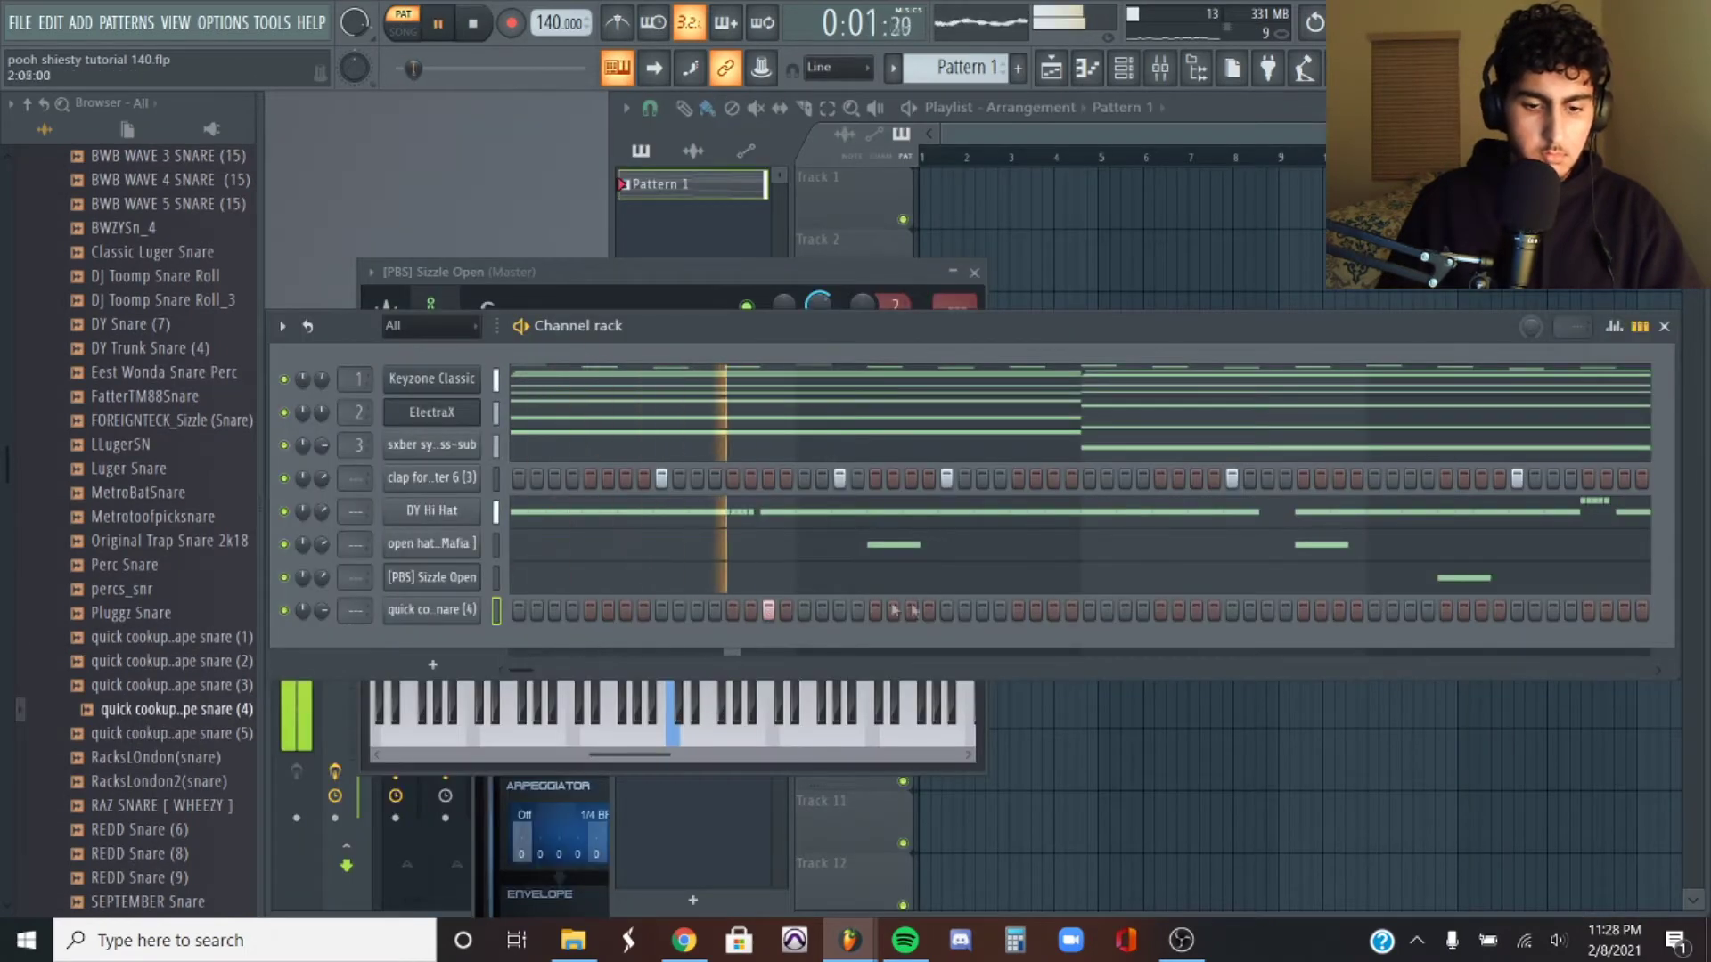
Add quick cookup snare (4) hits late in bar 3 and early in bar 4, and open the snare's piano roll.
{"action": "left_click", "coordinate": [1339, 611]}
{"action": "left_click", "coordinate": [1410, 611]}
{"action": "right_click", "coordinate": [477, 610]}
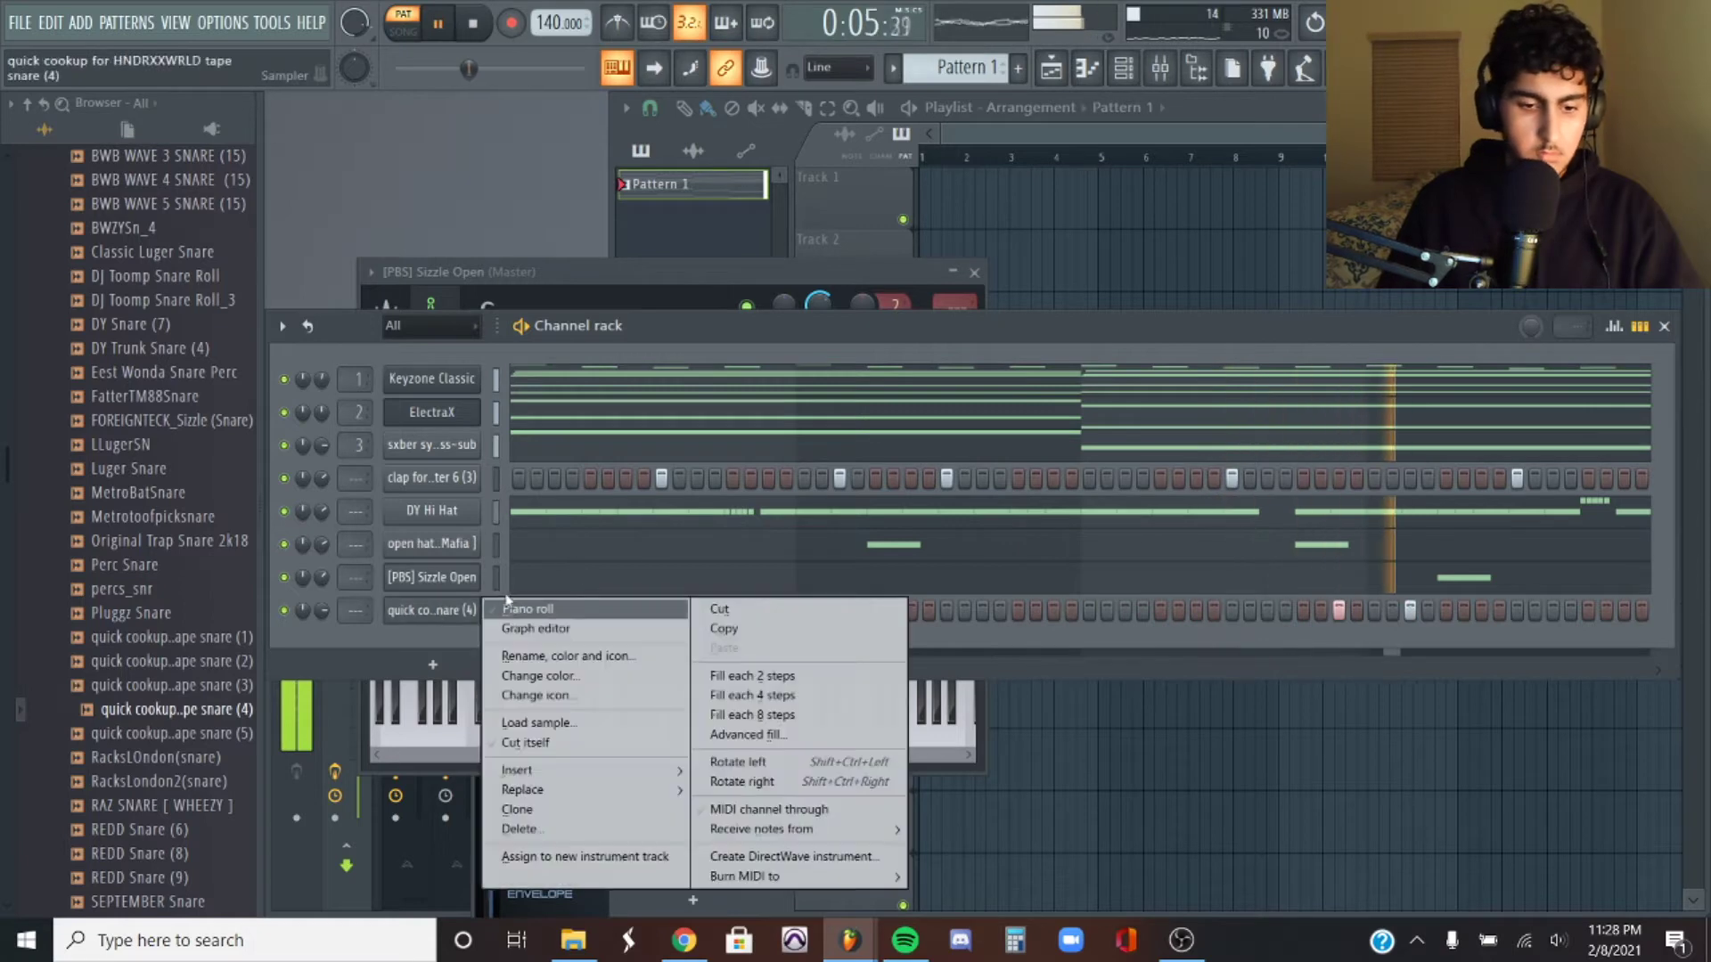
{"action": "left_click", "coordinate": [508, 611]}
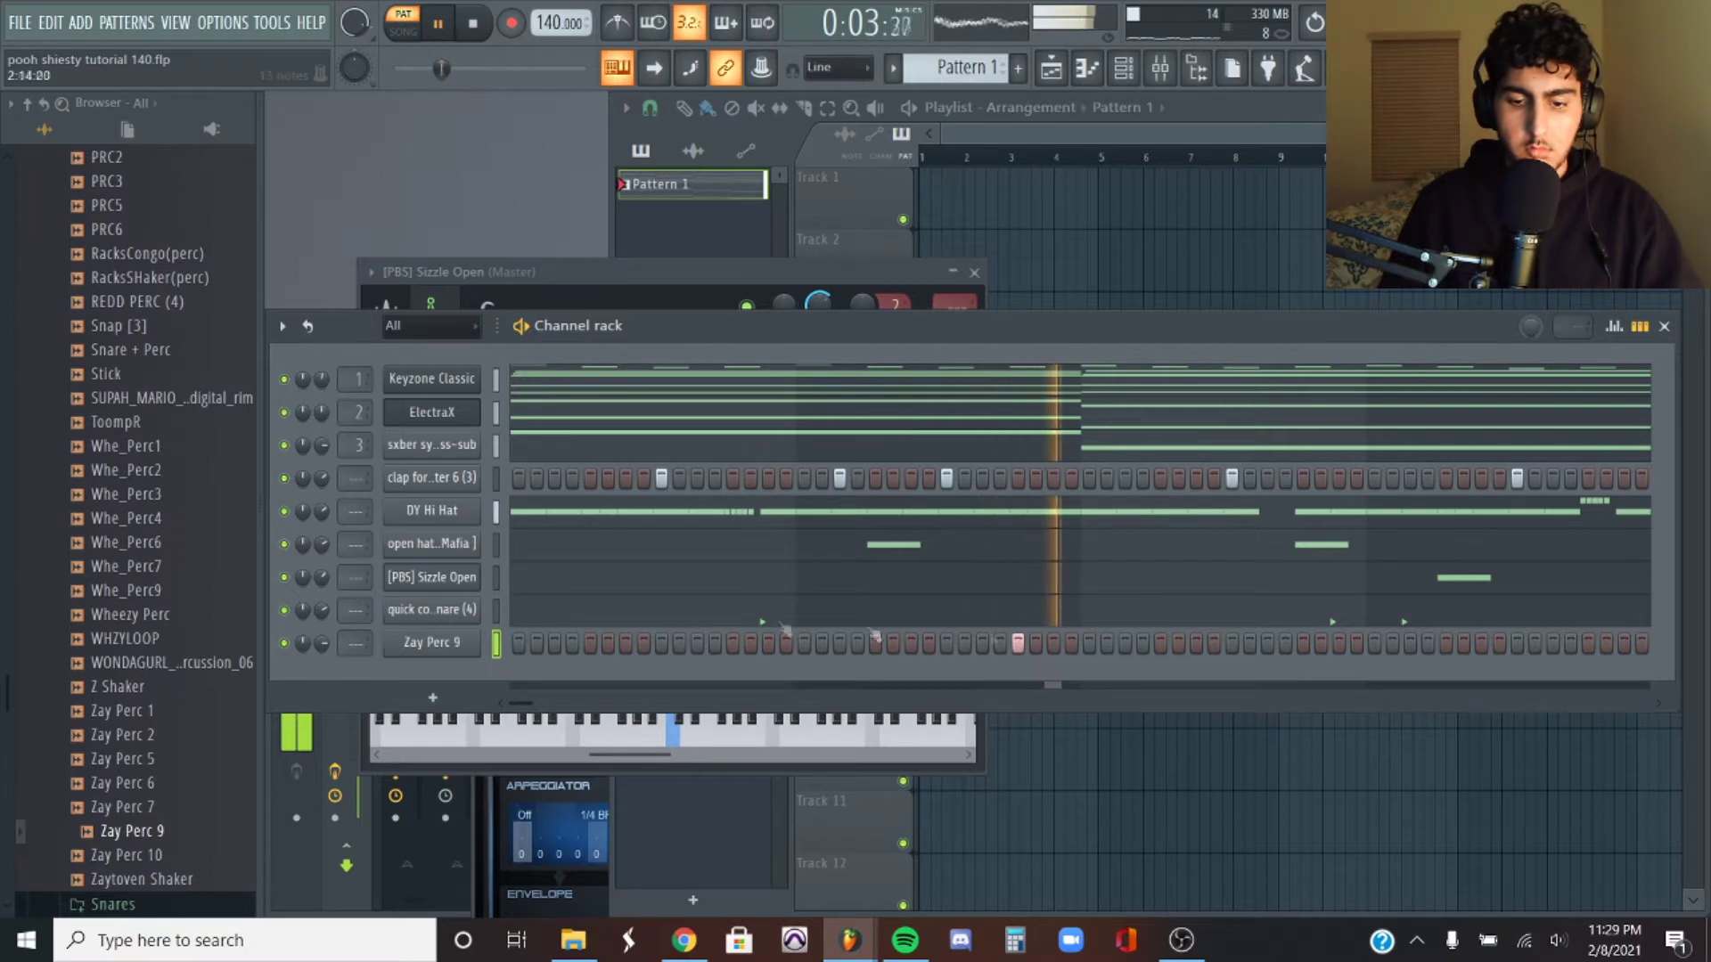
Open the Zay Perc 9 piano roll, repeat its bar 2 hit in bar 6 and return to the channel rack.
{"action": "right_click", "coordinate": [463, 644]}
{"action": "left_click", "coordinate": [525, 722]}
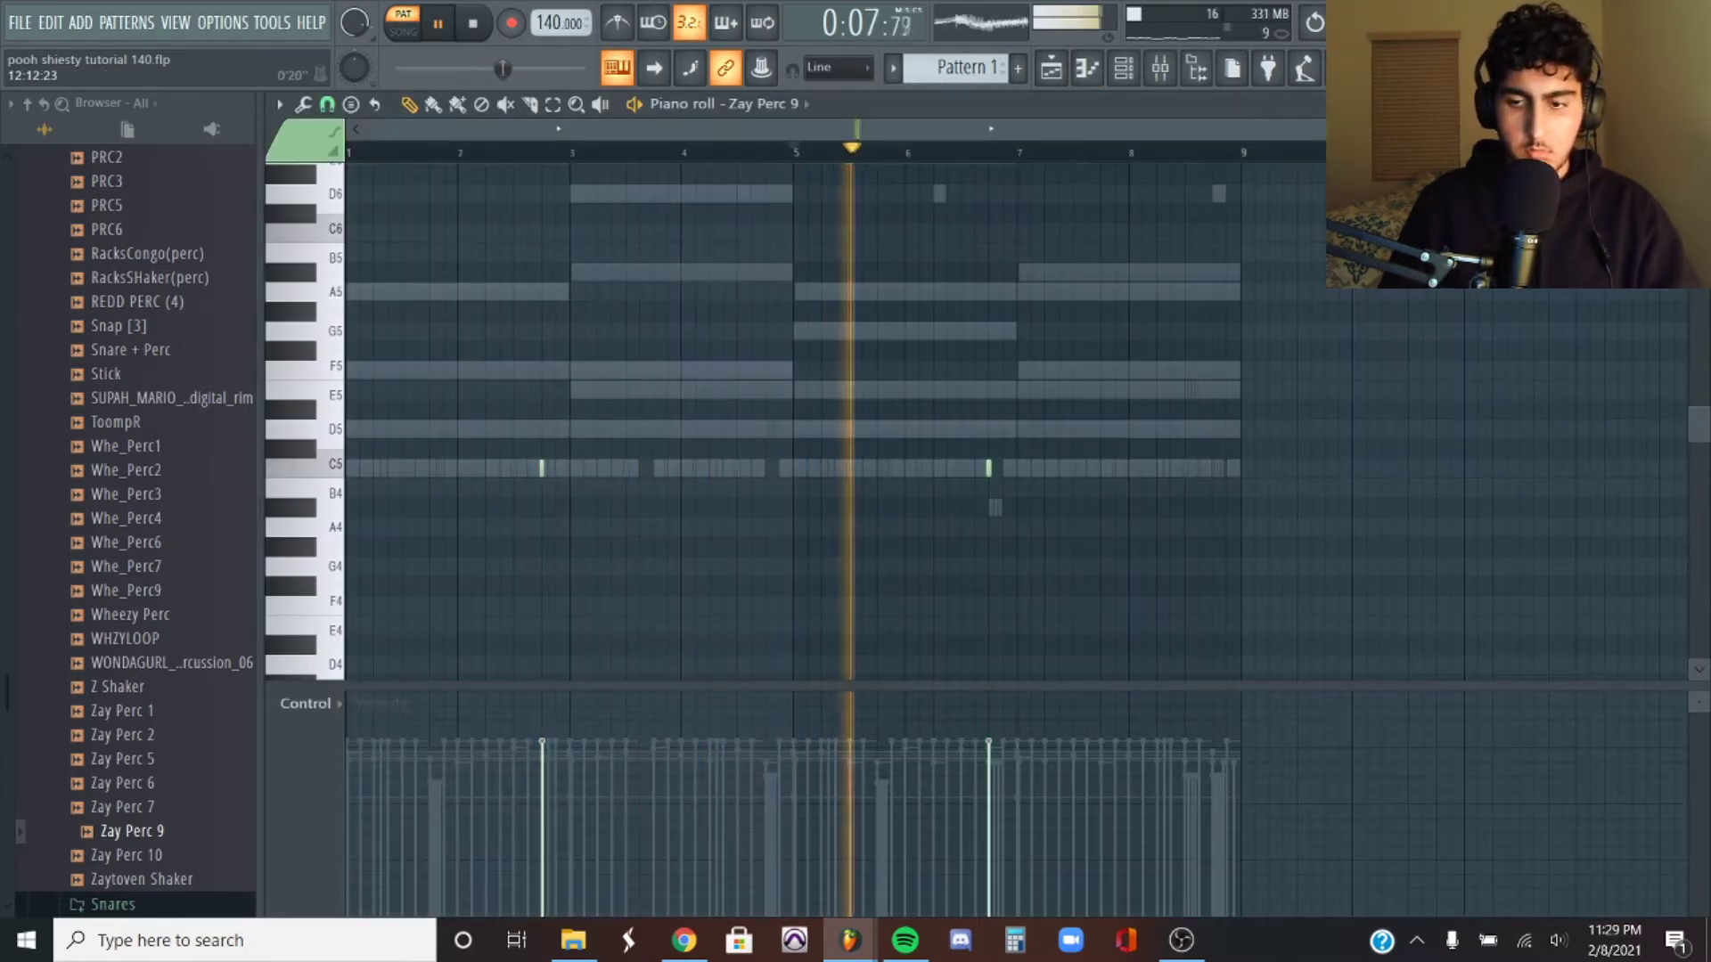
{"action": "key", "text": "F7"}
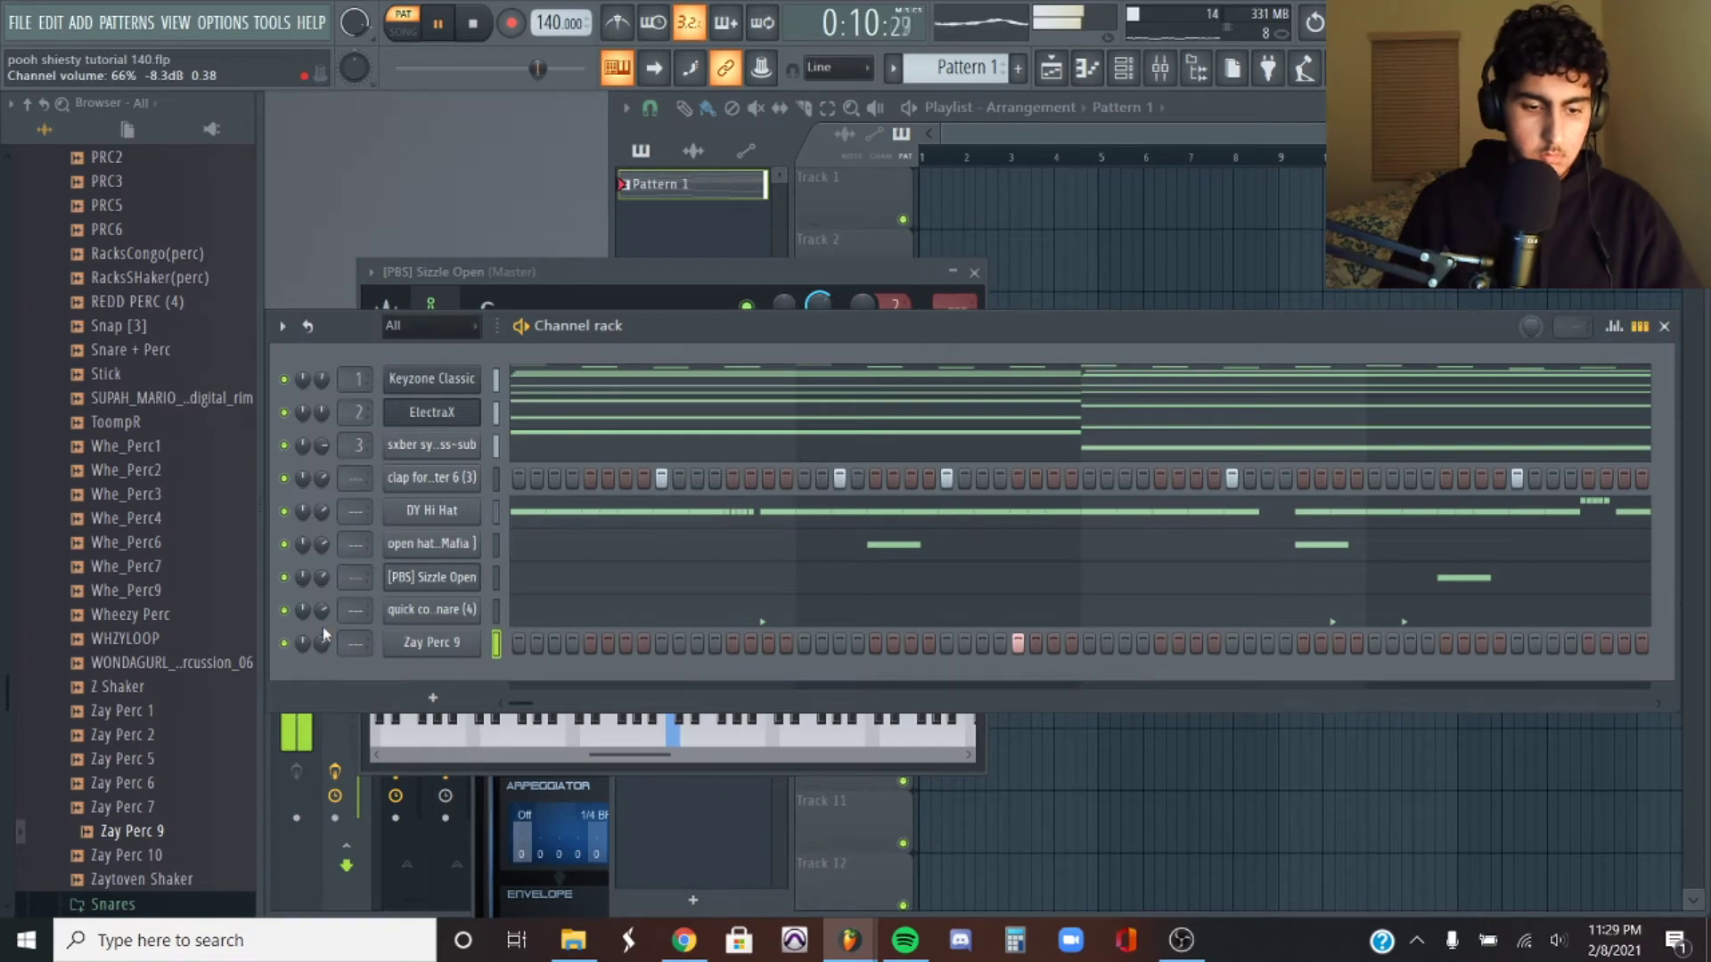
Browse back up the drum kit samples and place D6 notes for the Spinz 808 across bars 1 and 2.
{"action": "scroll", "coordinate": [195, 423], "scroll_direction": "up", "scroll_amount": 20}
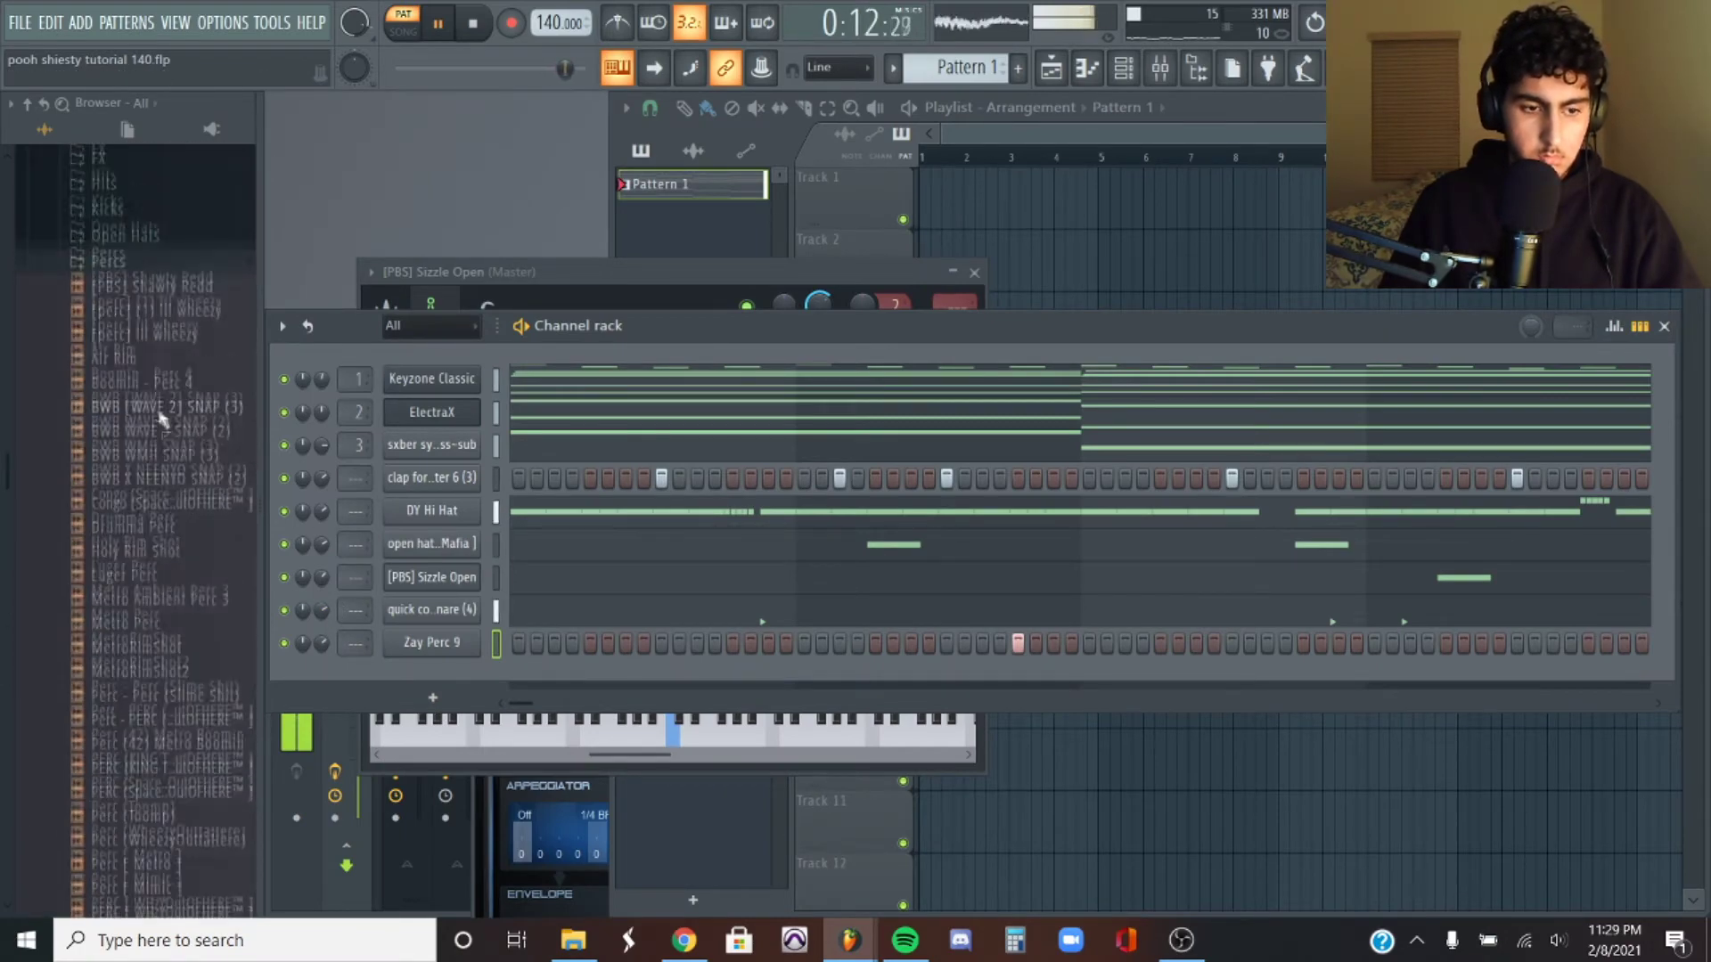
{"action": "left_click", "coordinate": [135, 283]}
{"action": "left_click", "coordinate": [427, 369]}
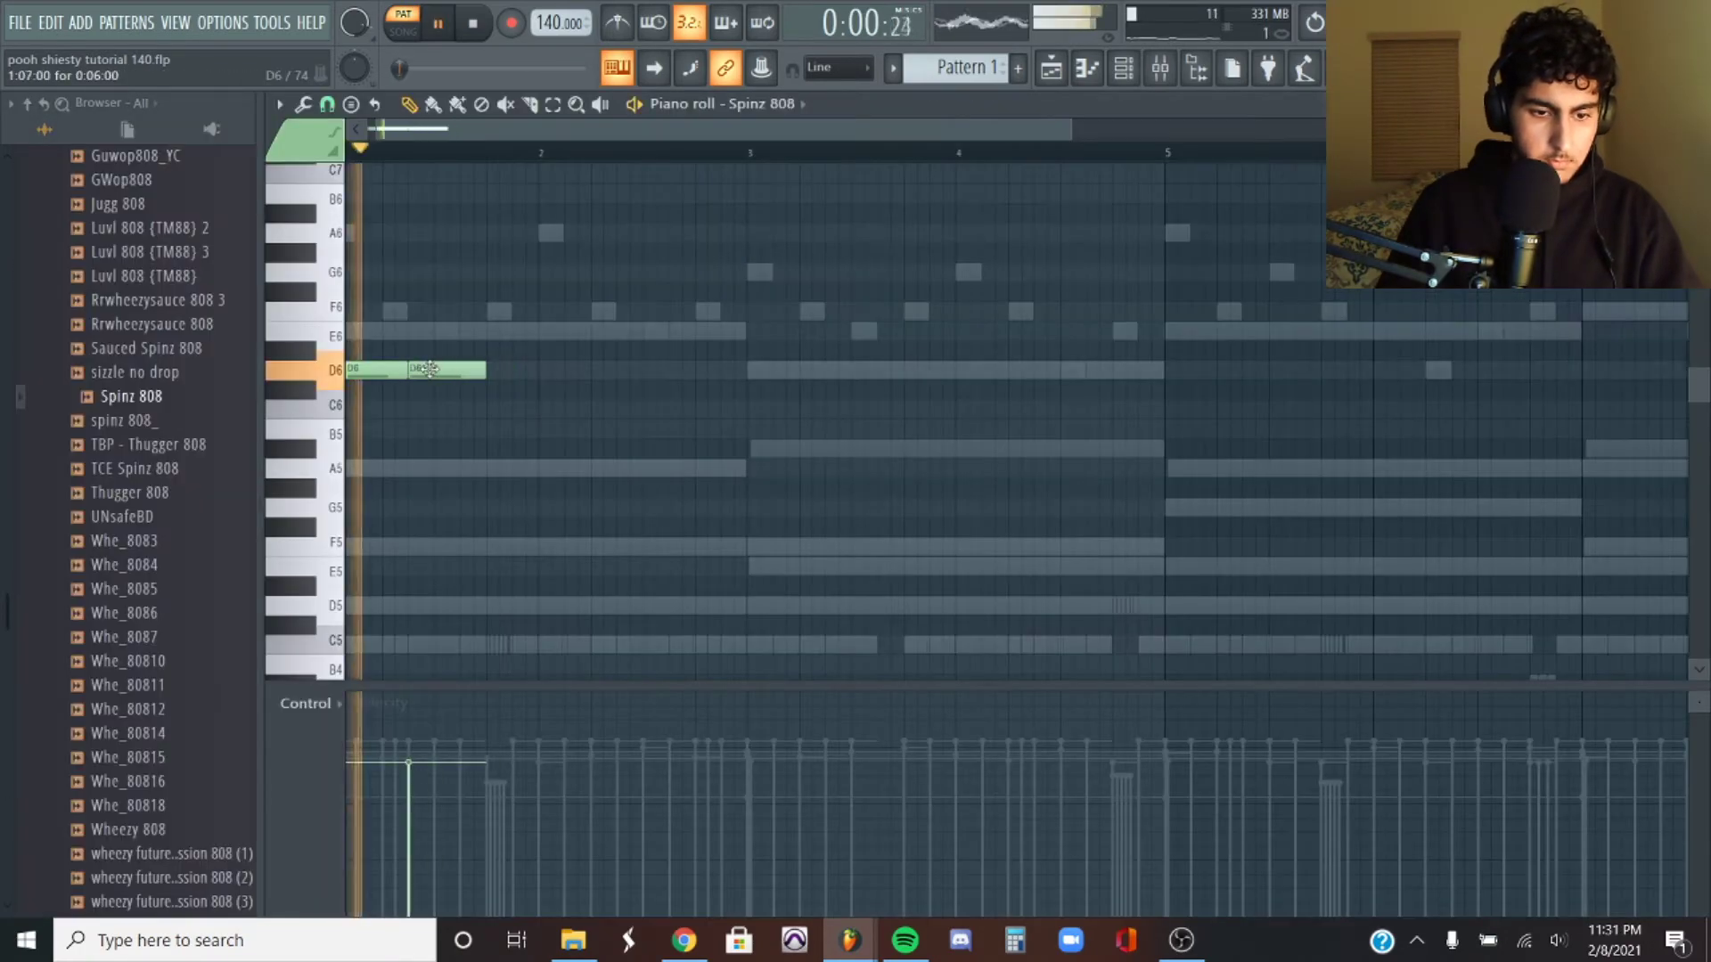
{"action": "left_click_drag", "start_coordinate": [499, 369], "coordinate": [602, 367]}
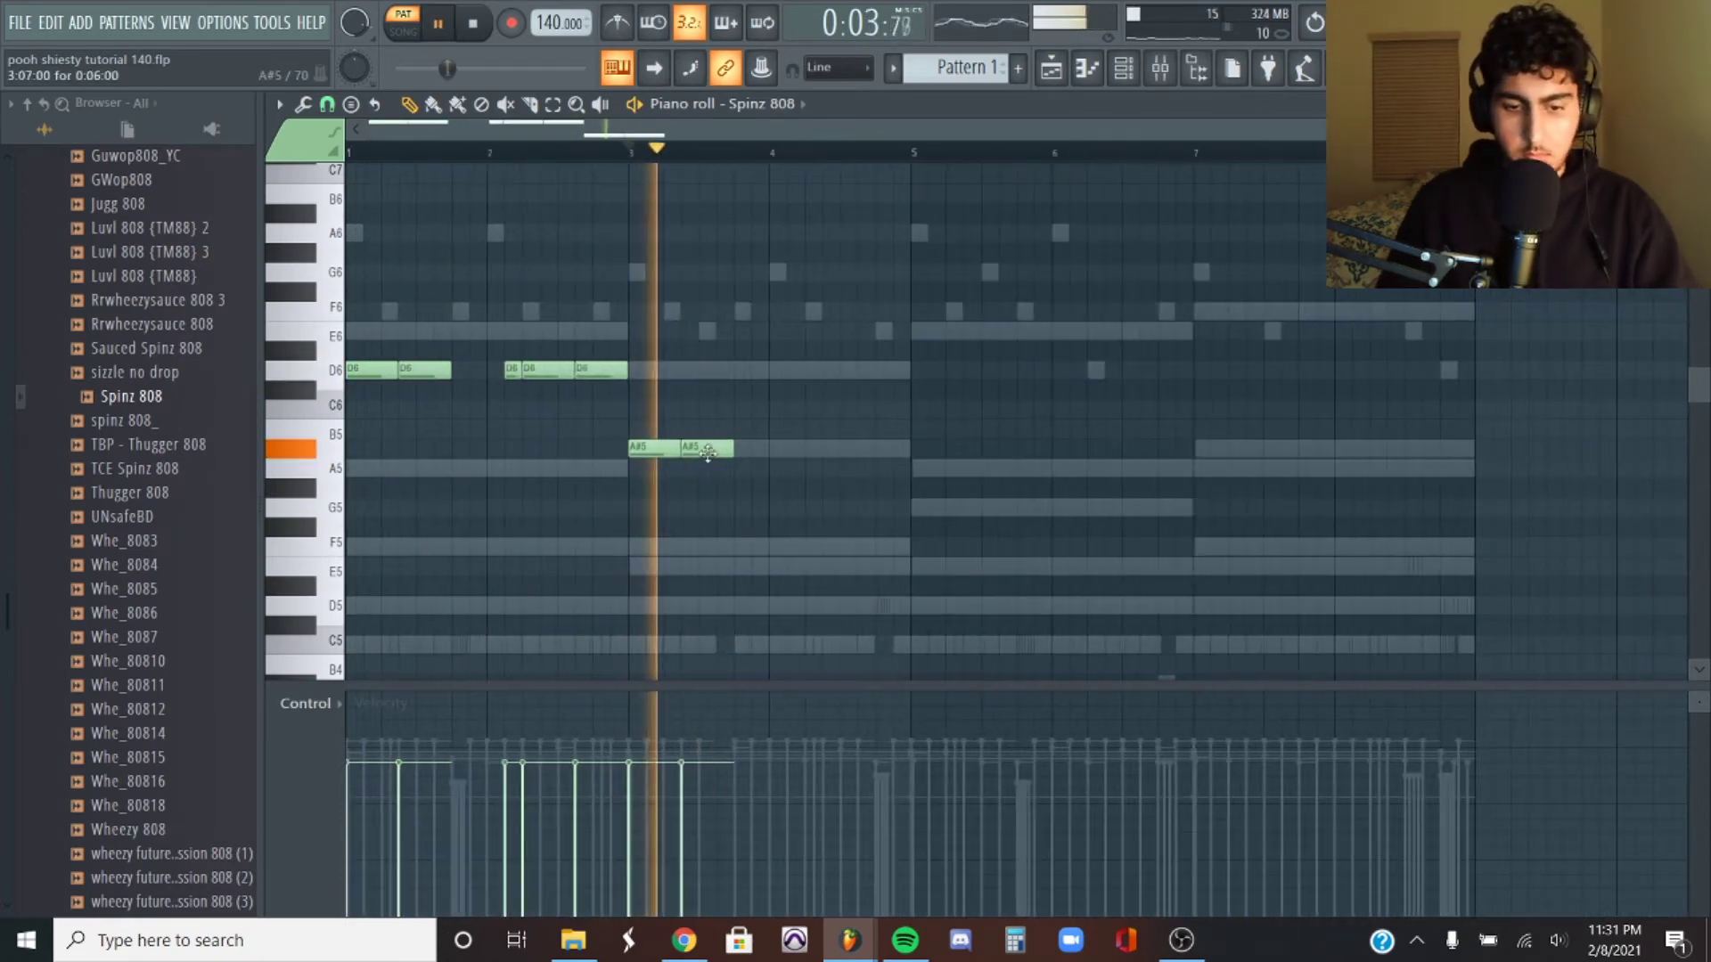
Continue the Spinz 808 line with an A#5 note at the end of bar 4 and G5 notes across bars 5 and 6.
{"action": "left_click", "coordinate": [867, 448]}
{"action": "left_click", "coordinate": [950, 469]}
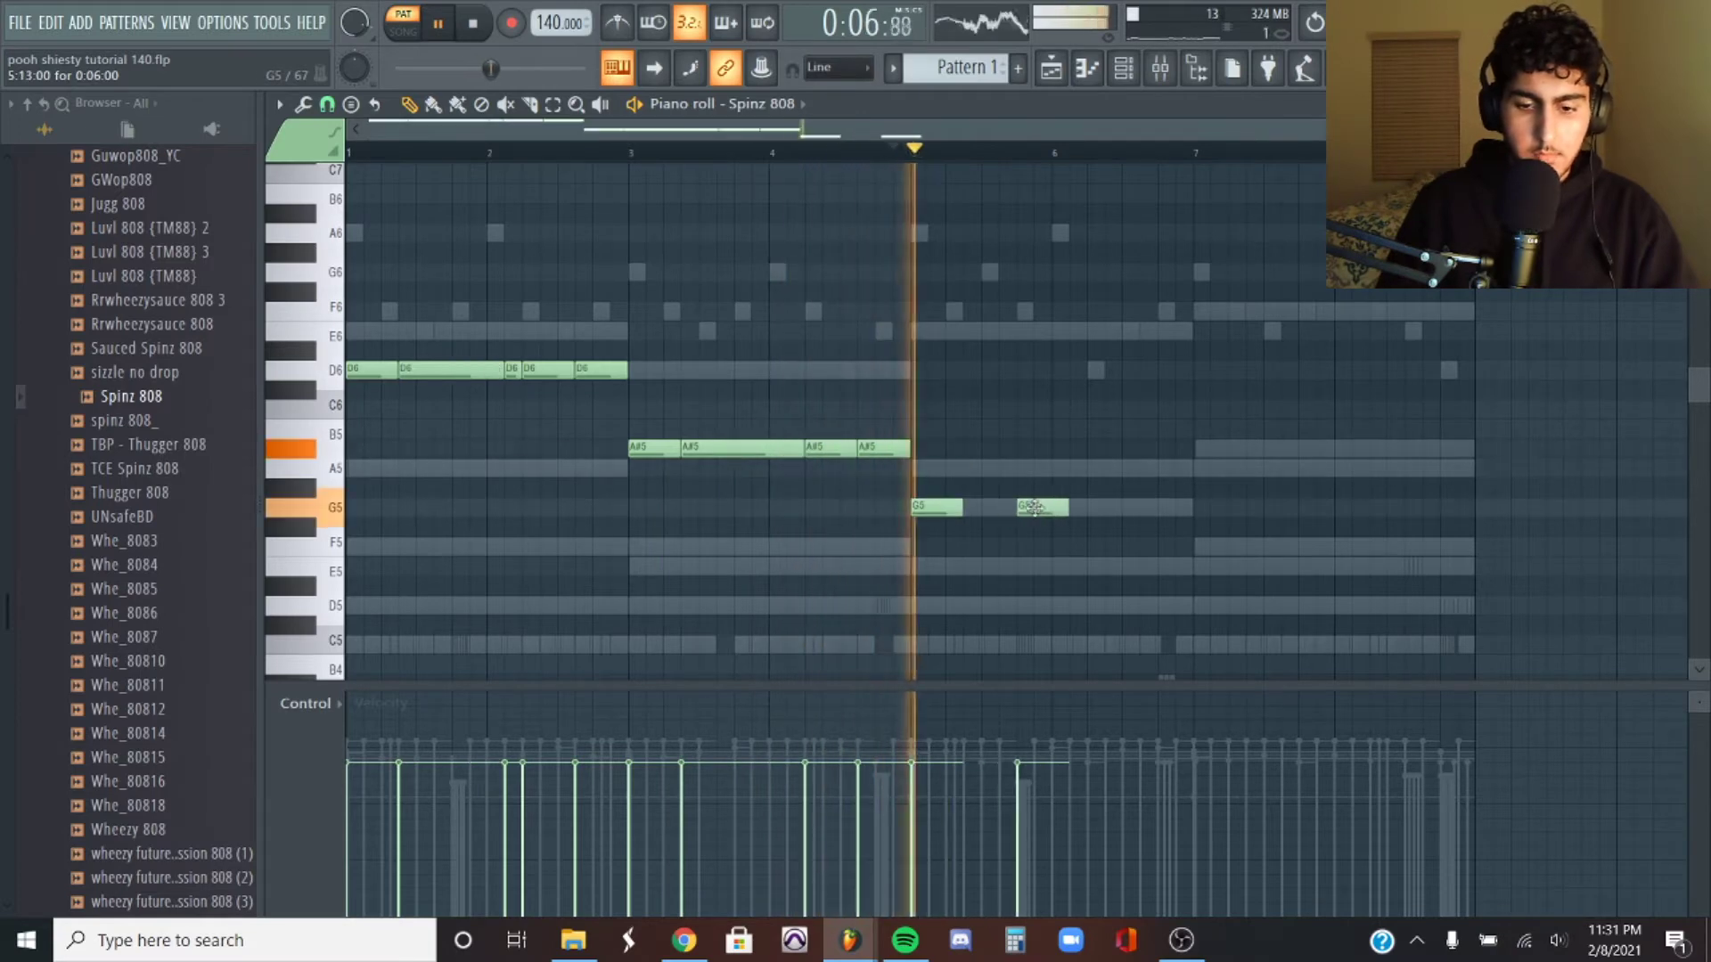
{"action": "left_click", "coordinate": [1044, 507]}
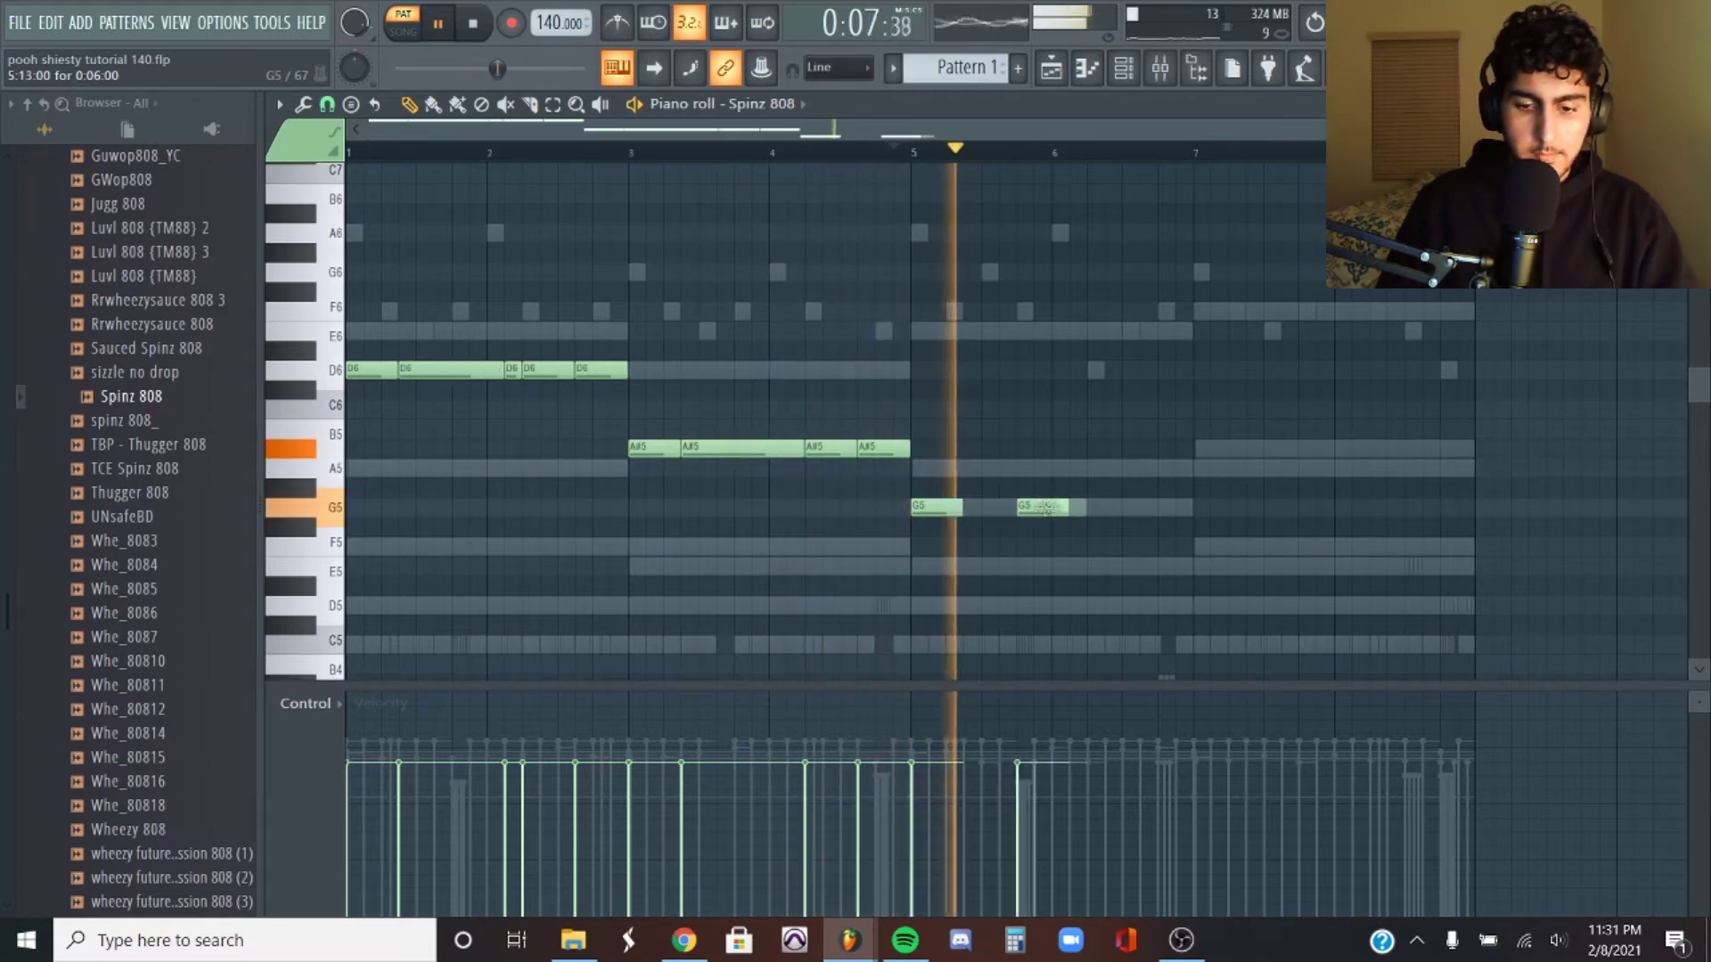
{"action": "left_click", "coordinate": [1114, 507]}
{"action": "left_click", "coordinate": [1172, 507]}
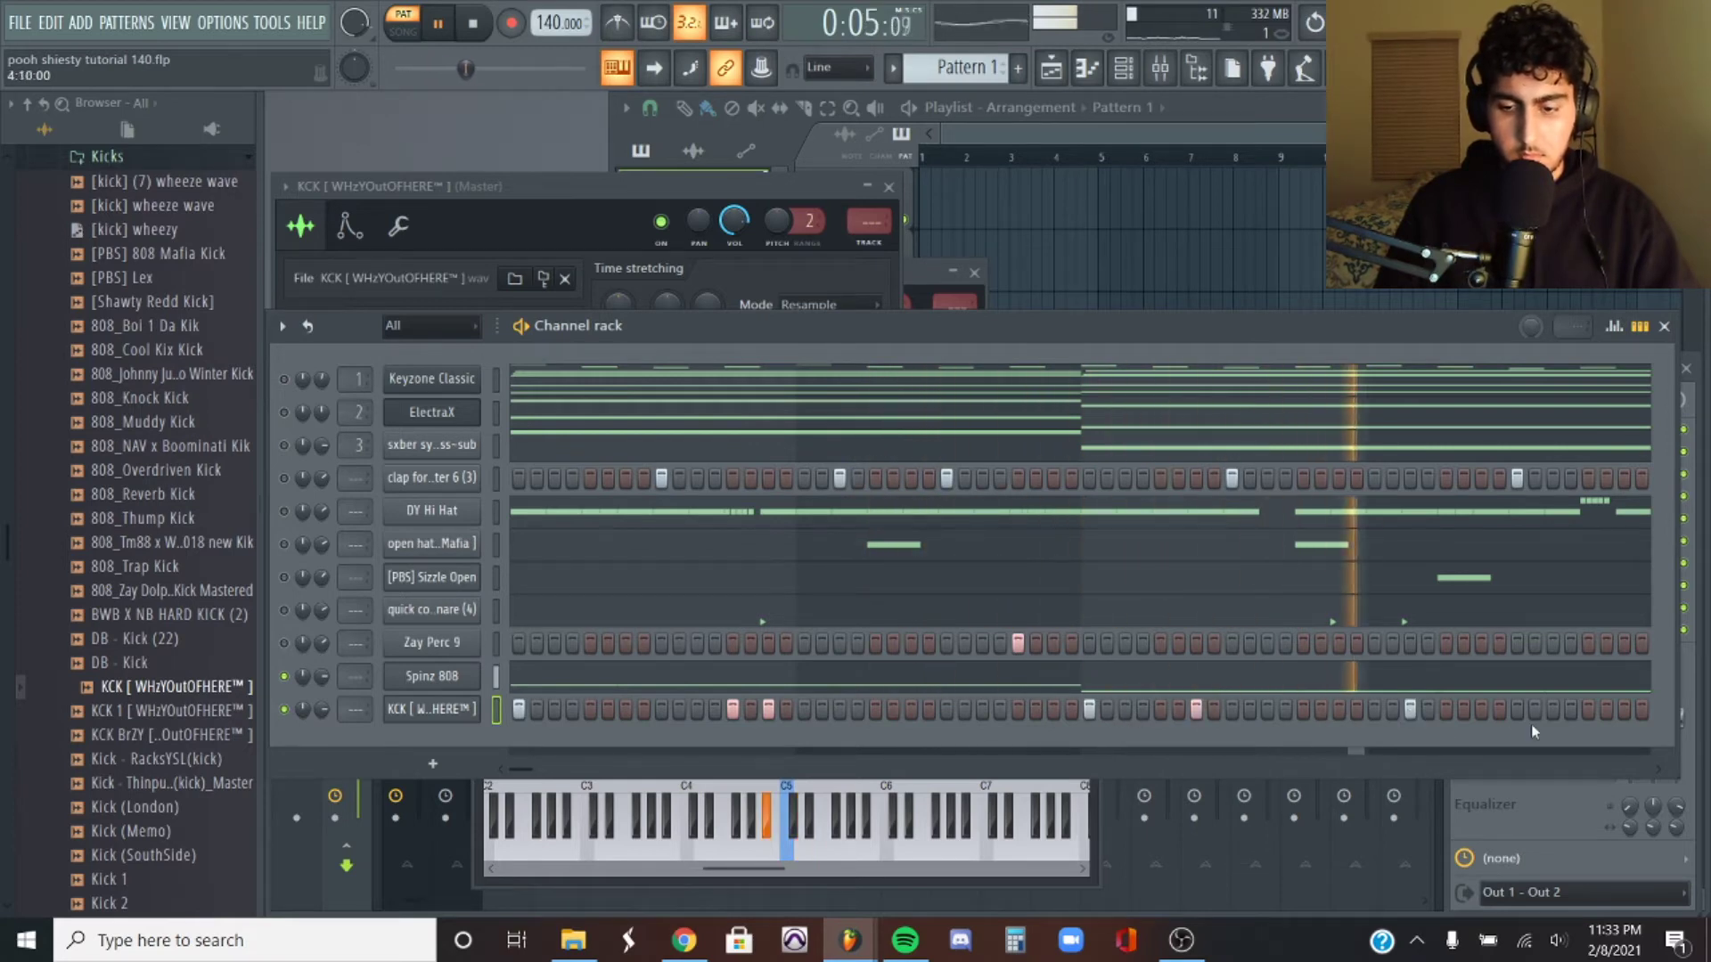
Open the KCK kick's piano roll and move the kick hit late in bar 7 to early in bar 8.
{"action": "right_click", "coordinate": [477, 708]}
{"action": "left_click", "coordinate": [538, 624]}
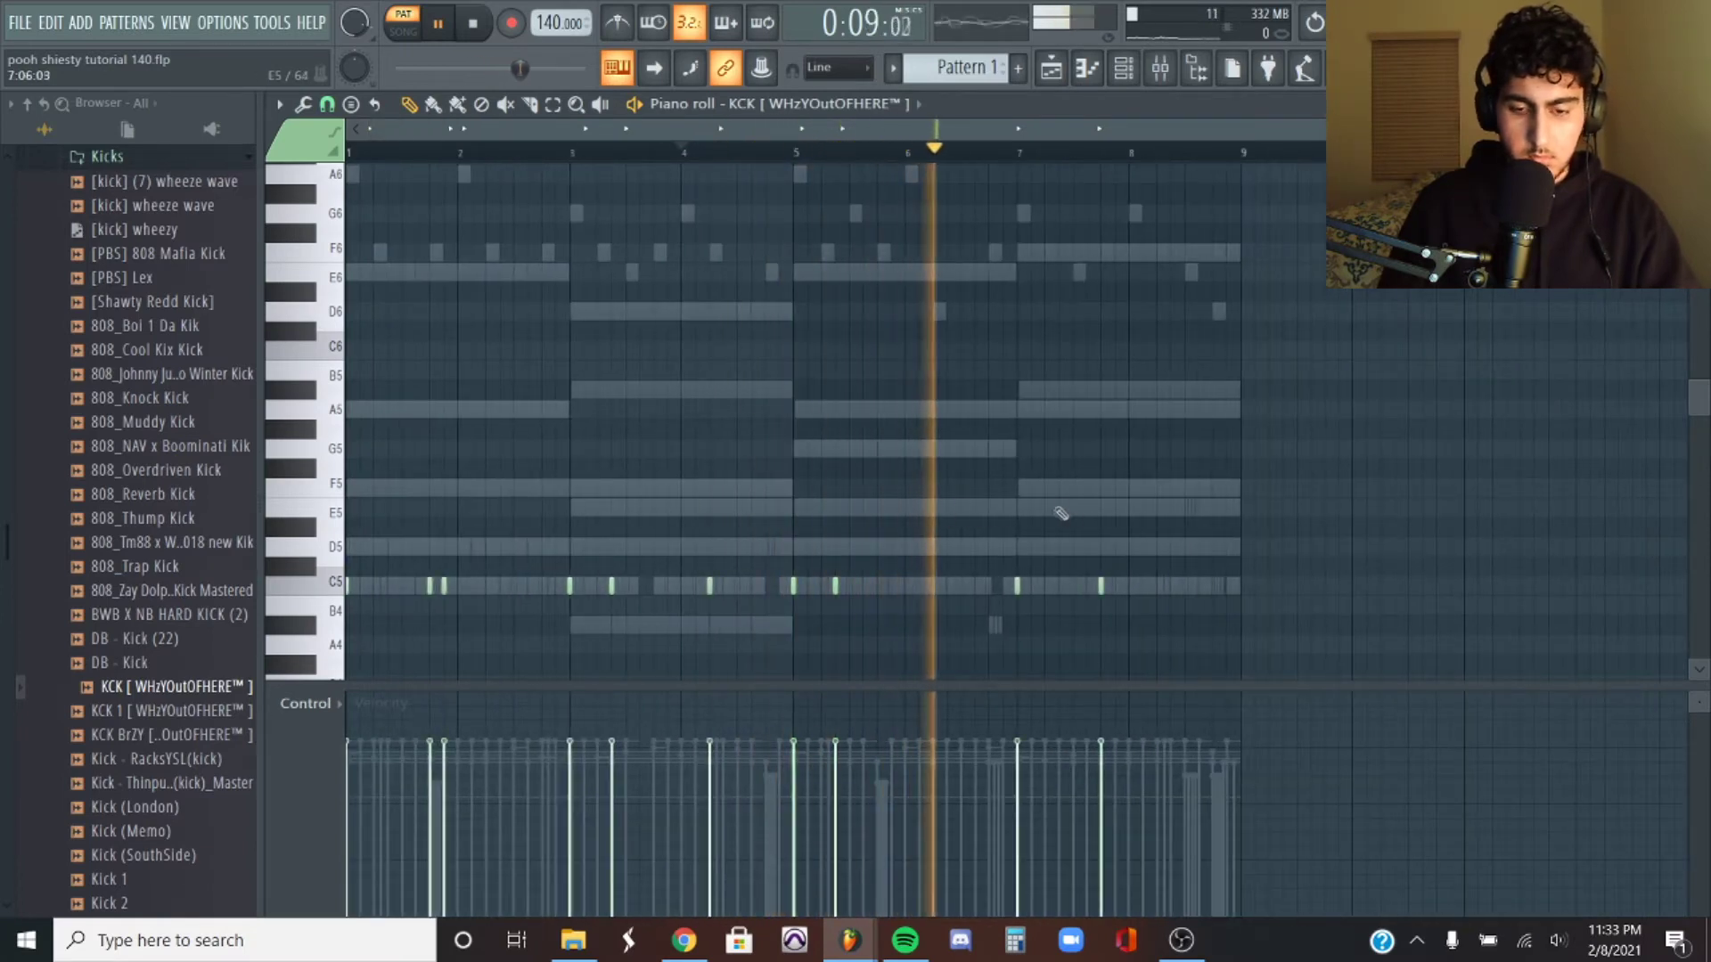
{"action": "left_click_drag", "start_coordinate": [1101, 586], "coordinate": [1154, 585]}
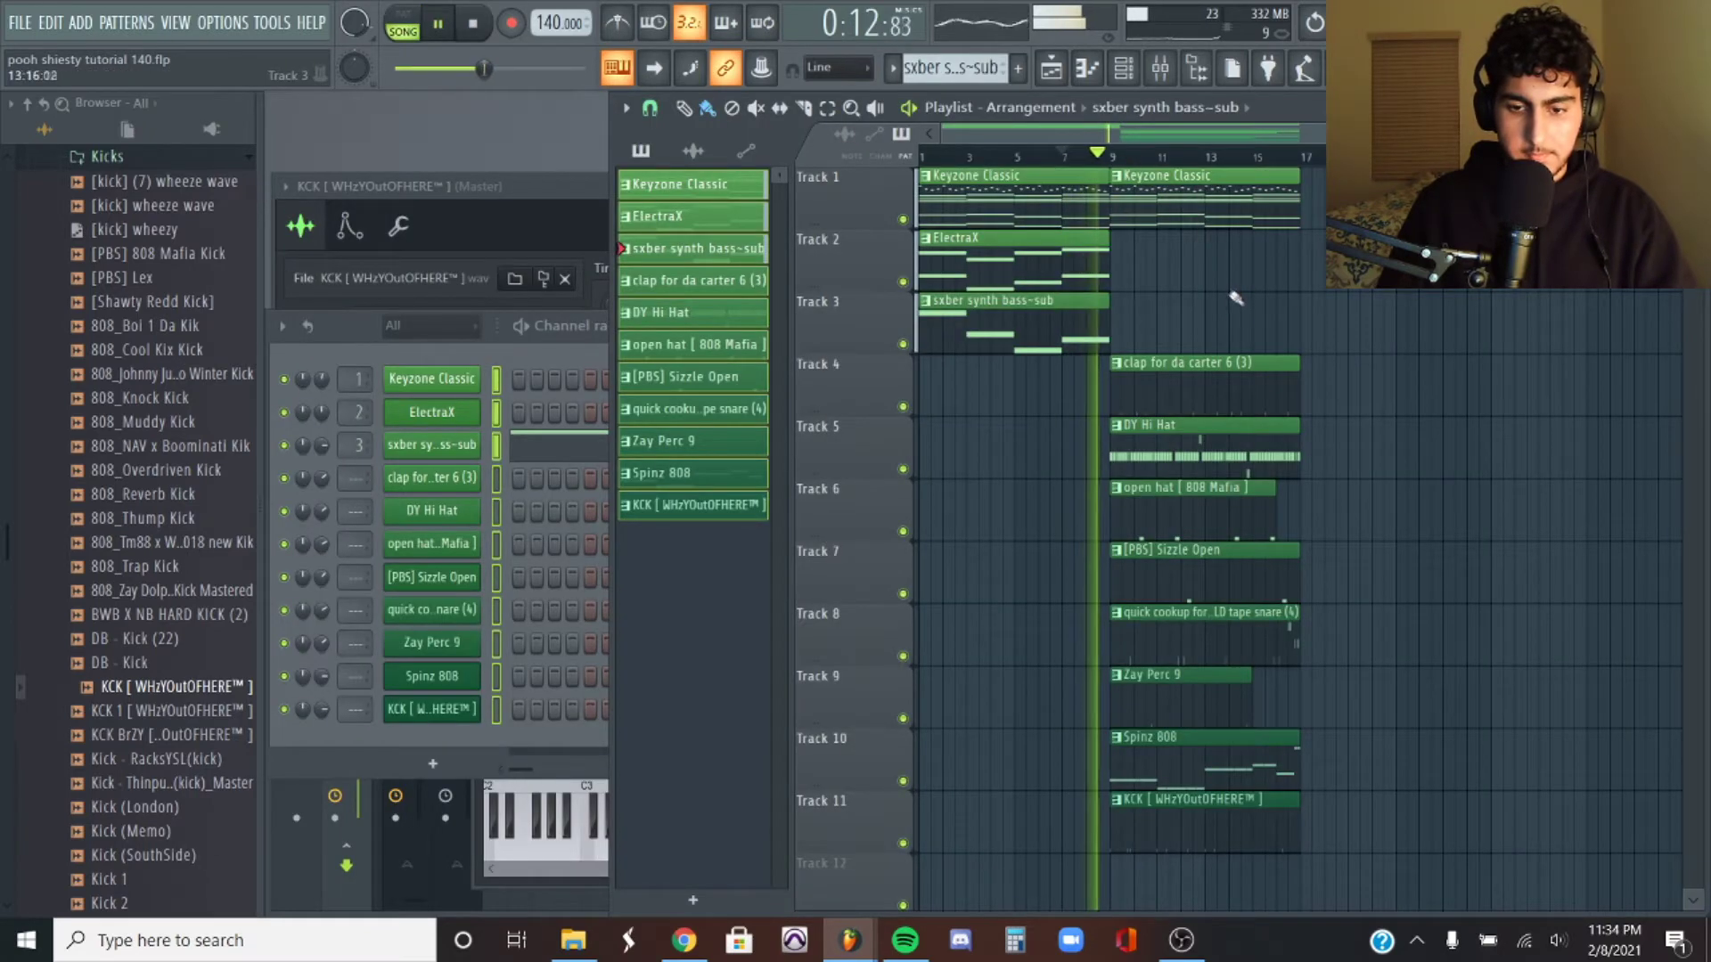
Duplicate the drum and 808 clips on Tracks 4 to 11 and the melody clips above them to extend the arrangement.
{"action": "left_click_drag", "start_coordinate": [1321, 795], "coordinate": [1110, 356]}
{"action": "key", "text": "ctrl+b"}
{"action": "left_click_drag", "start_coordinate": [1229, 308], "coordinate": [1078, 189], "text": "ctrl"}
{"action": "key", "text": "ctrl+b"}
Slice the clips on Tracks 5 to 11 at bars 12 and 13 and delete the pieces between to leave a one-bar drum break.
{"action": "left_click", "coordinate": [805, 107]}
{"action": "scroll", "coordinate": [1153, 294], "scroll_direction": "up", "scroll_amount": 3}
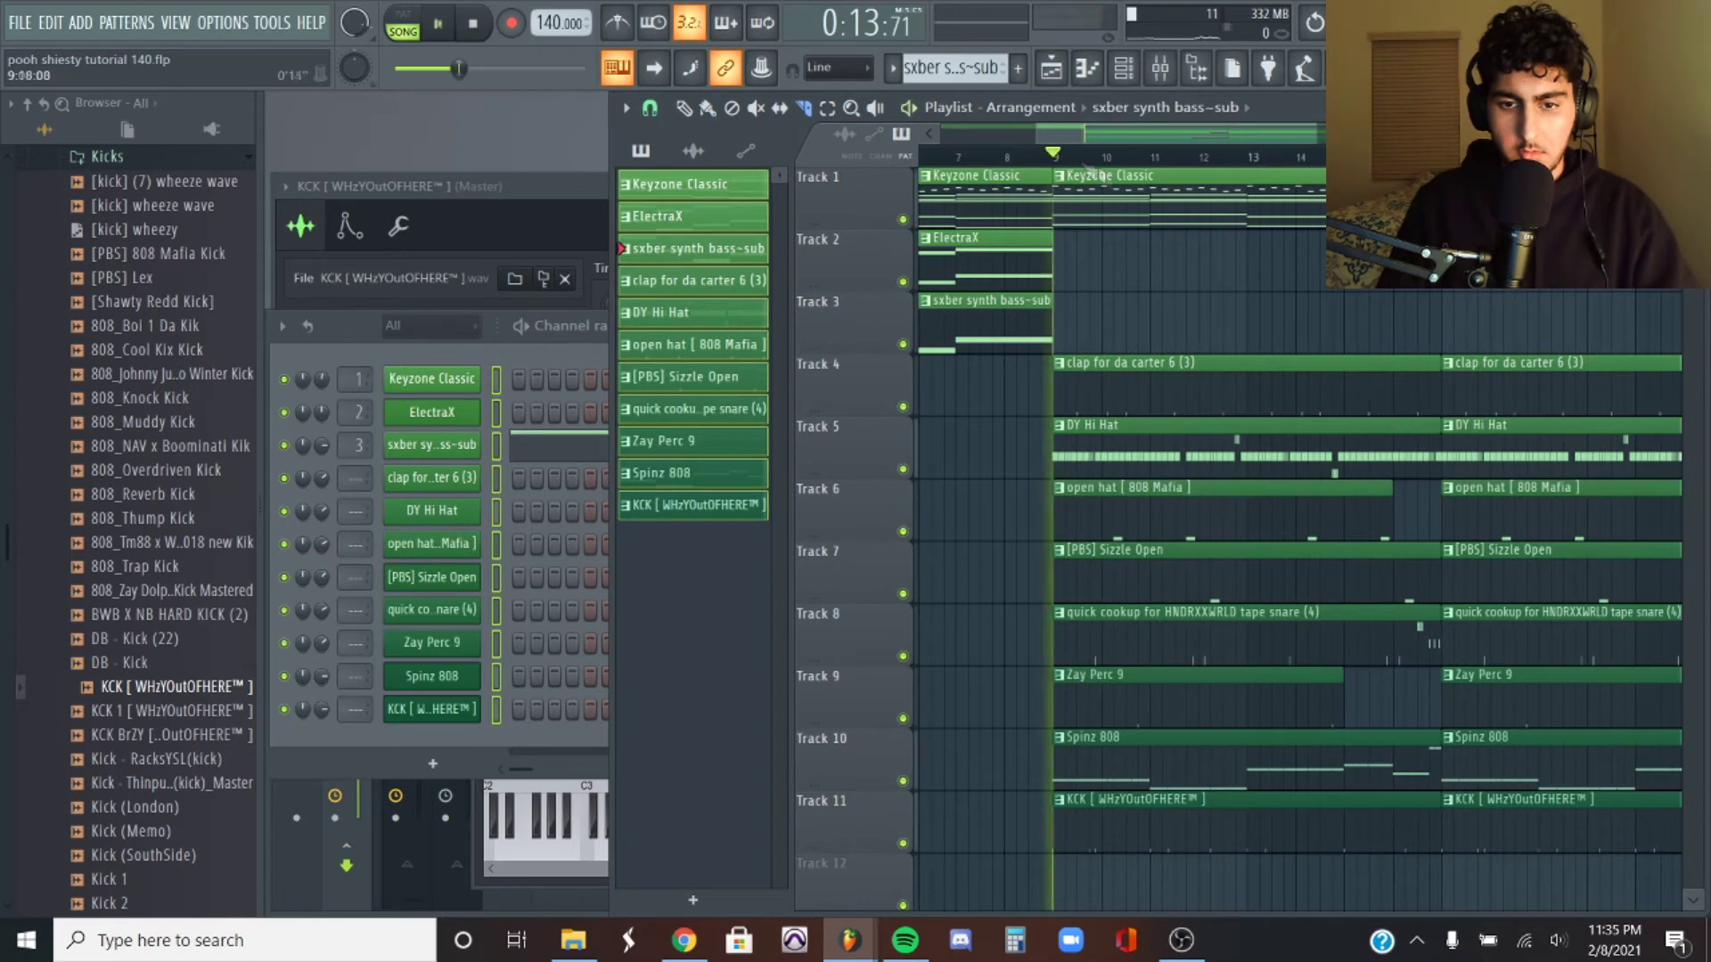
{"action": "scroll", "coordinate": [1244, 357], "scroll_direction": "up", "scroll_amount": 2}
{"action": "left_click_drag", "start_coordinate": [1185, 418], "coordinate": [1191, 466]}
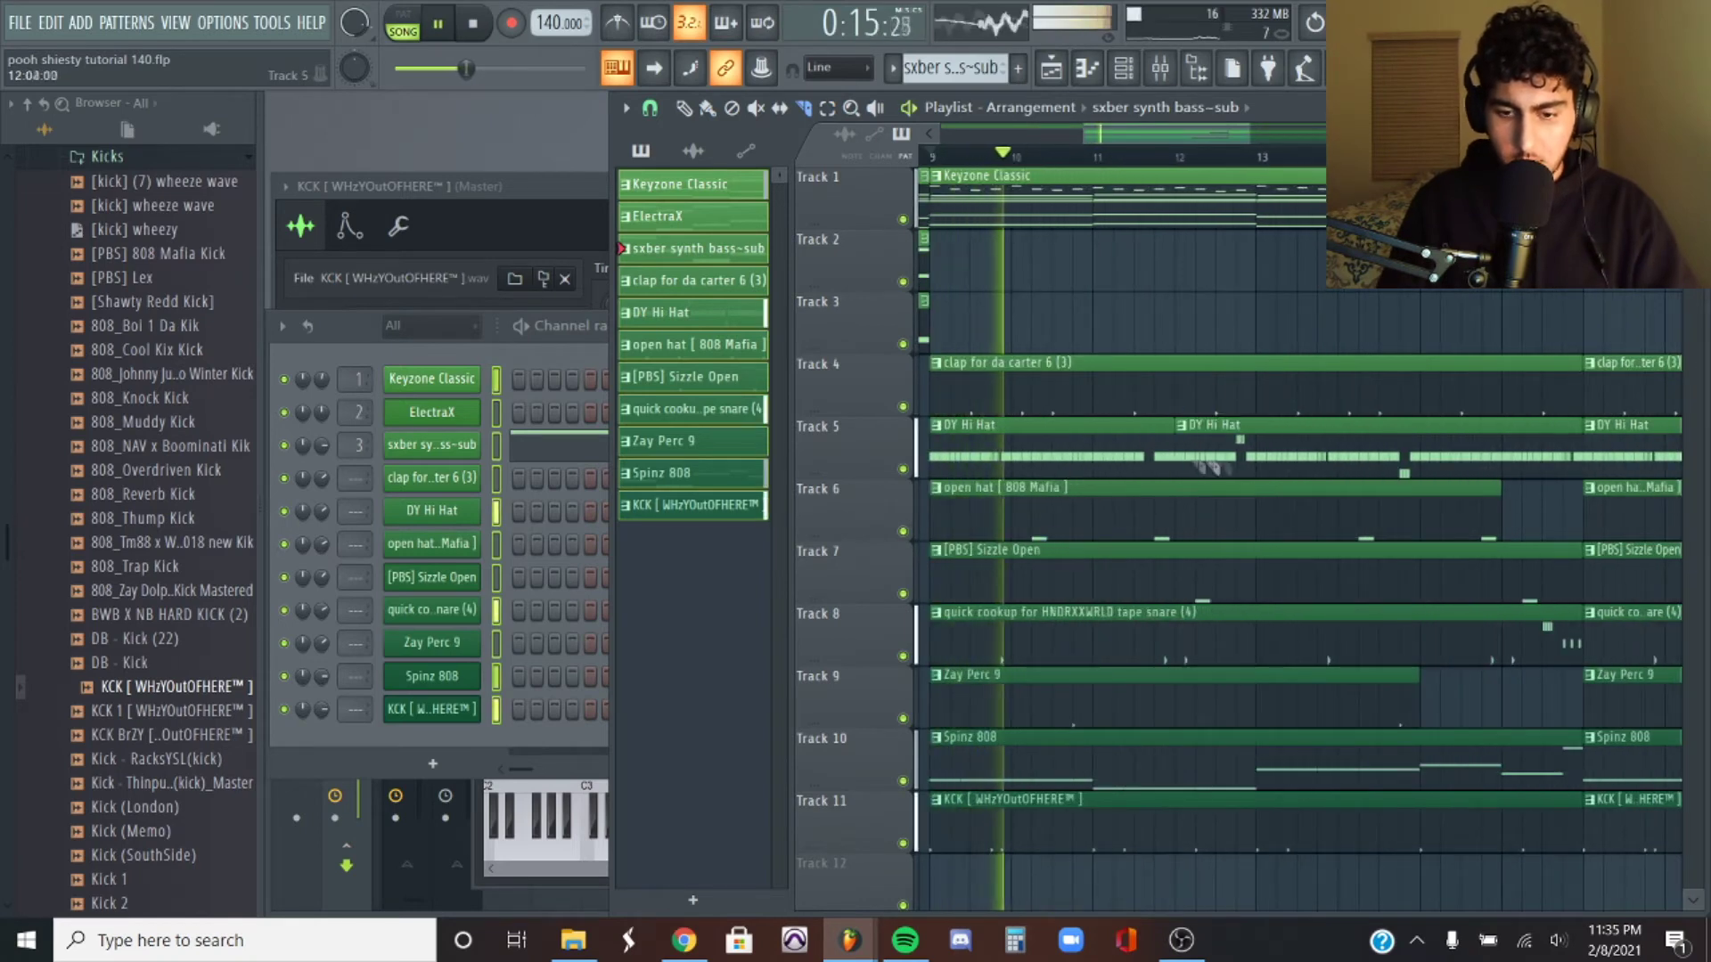
{"action": "right_click", "coordinate": [1265, 444]}
{"action": "key", "text": "space"}
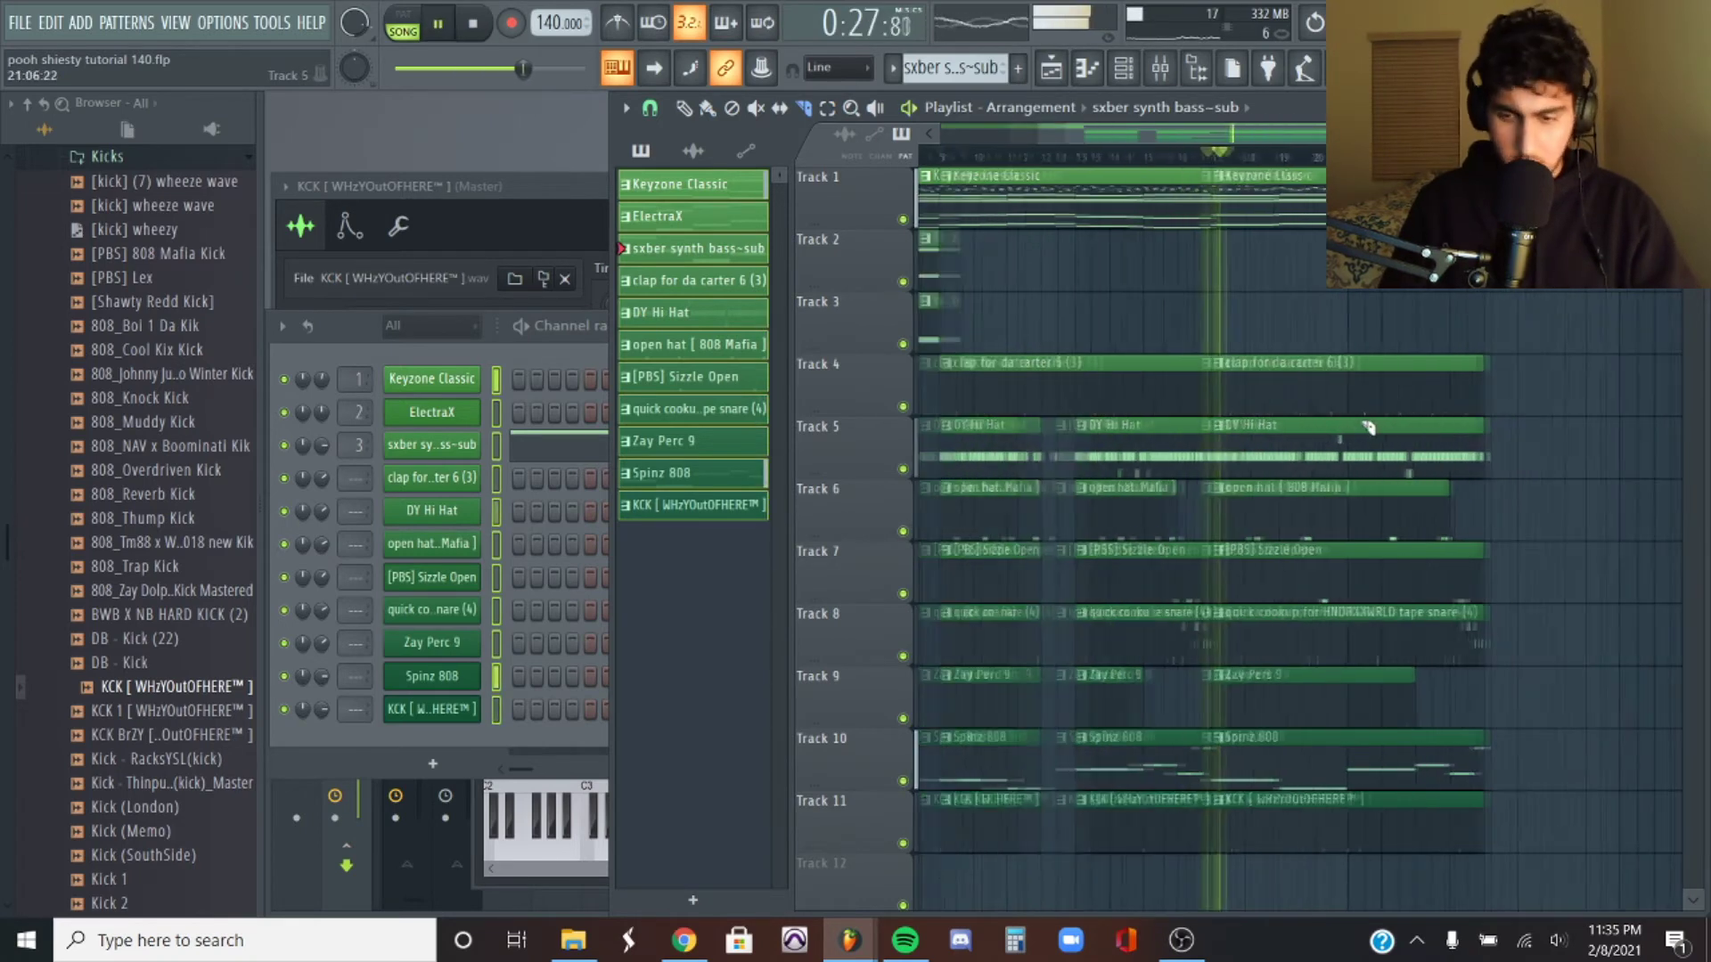
{"action": "scroll", "coordinate": [1170, 470], "scroll_direction": "down", "scroll_amount": 3}
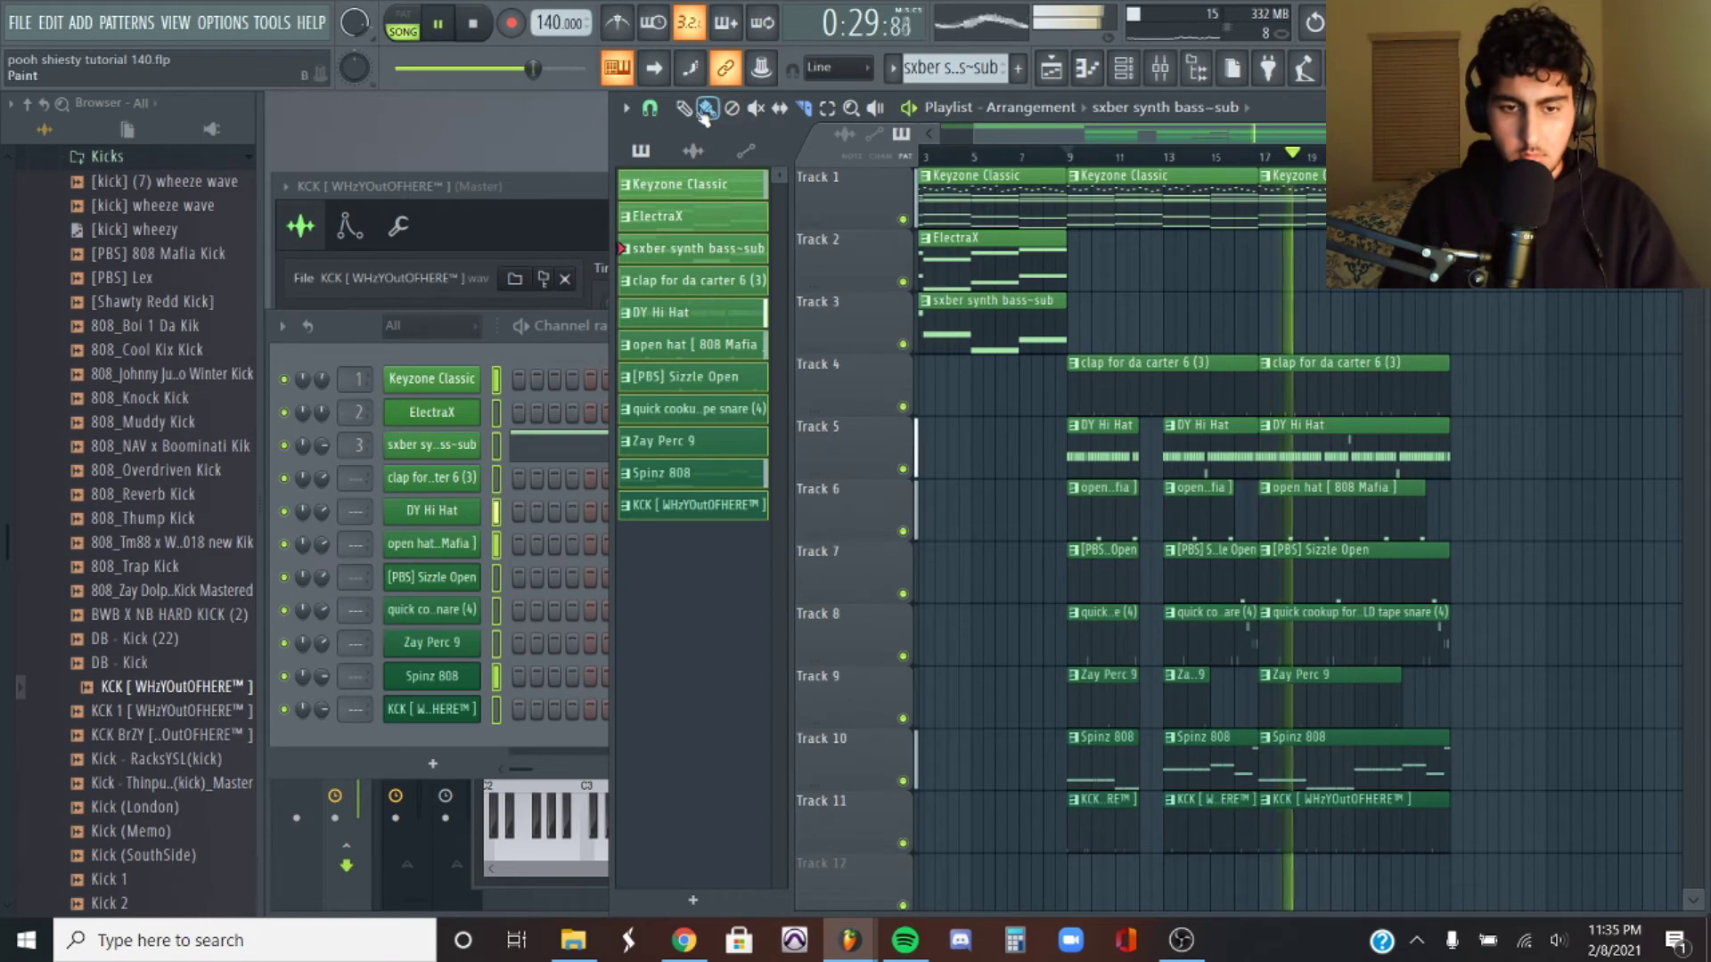
Slice the second DY Hi Hat clip at bars 22 and 23 and delete the piece between the cuts.
{"action": "scroll", "coordinate": [1390, 454], "scroll_direction": "up", "scroll_amount": 2}
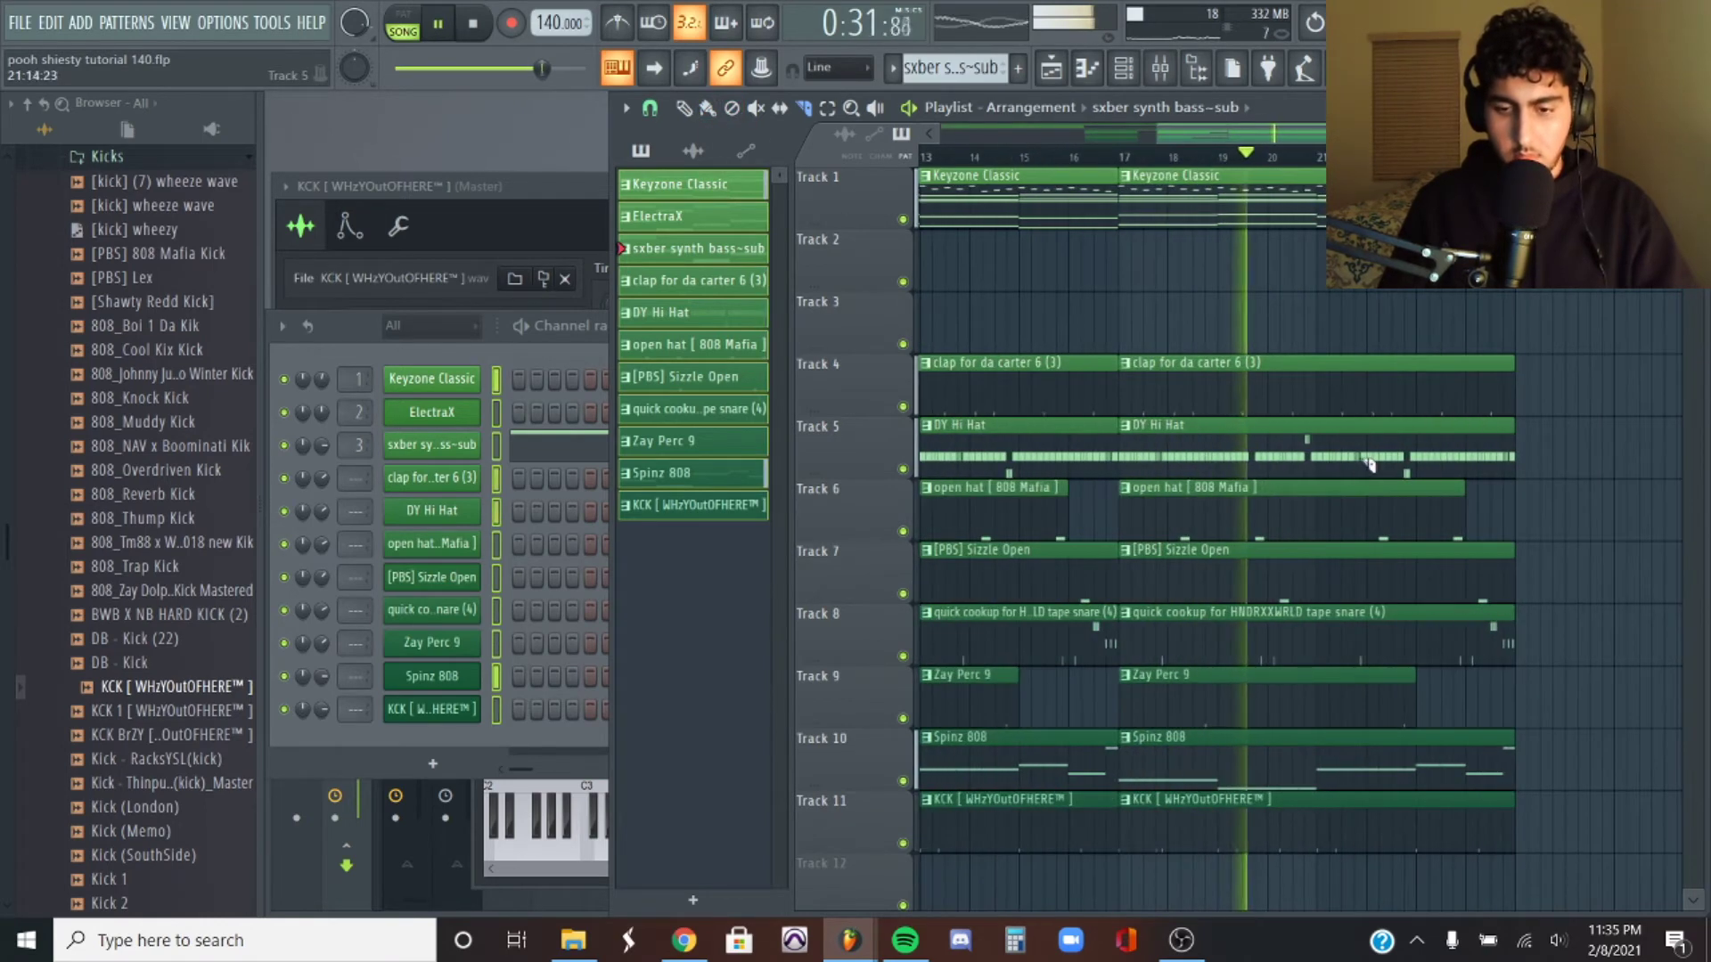
{"action": "left_click_drag", "start_coordinate": [1367, 422], "coordinate": [1374, 462]}
{"action": "right_click", "coordinate": [1420, 445]}
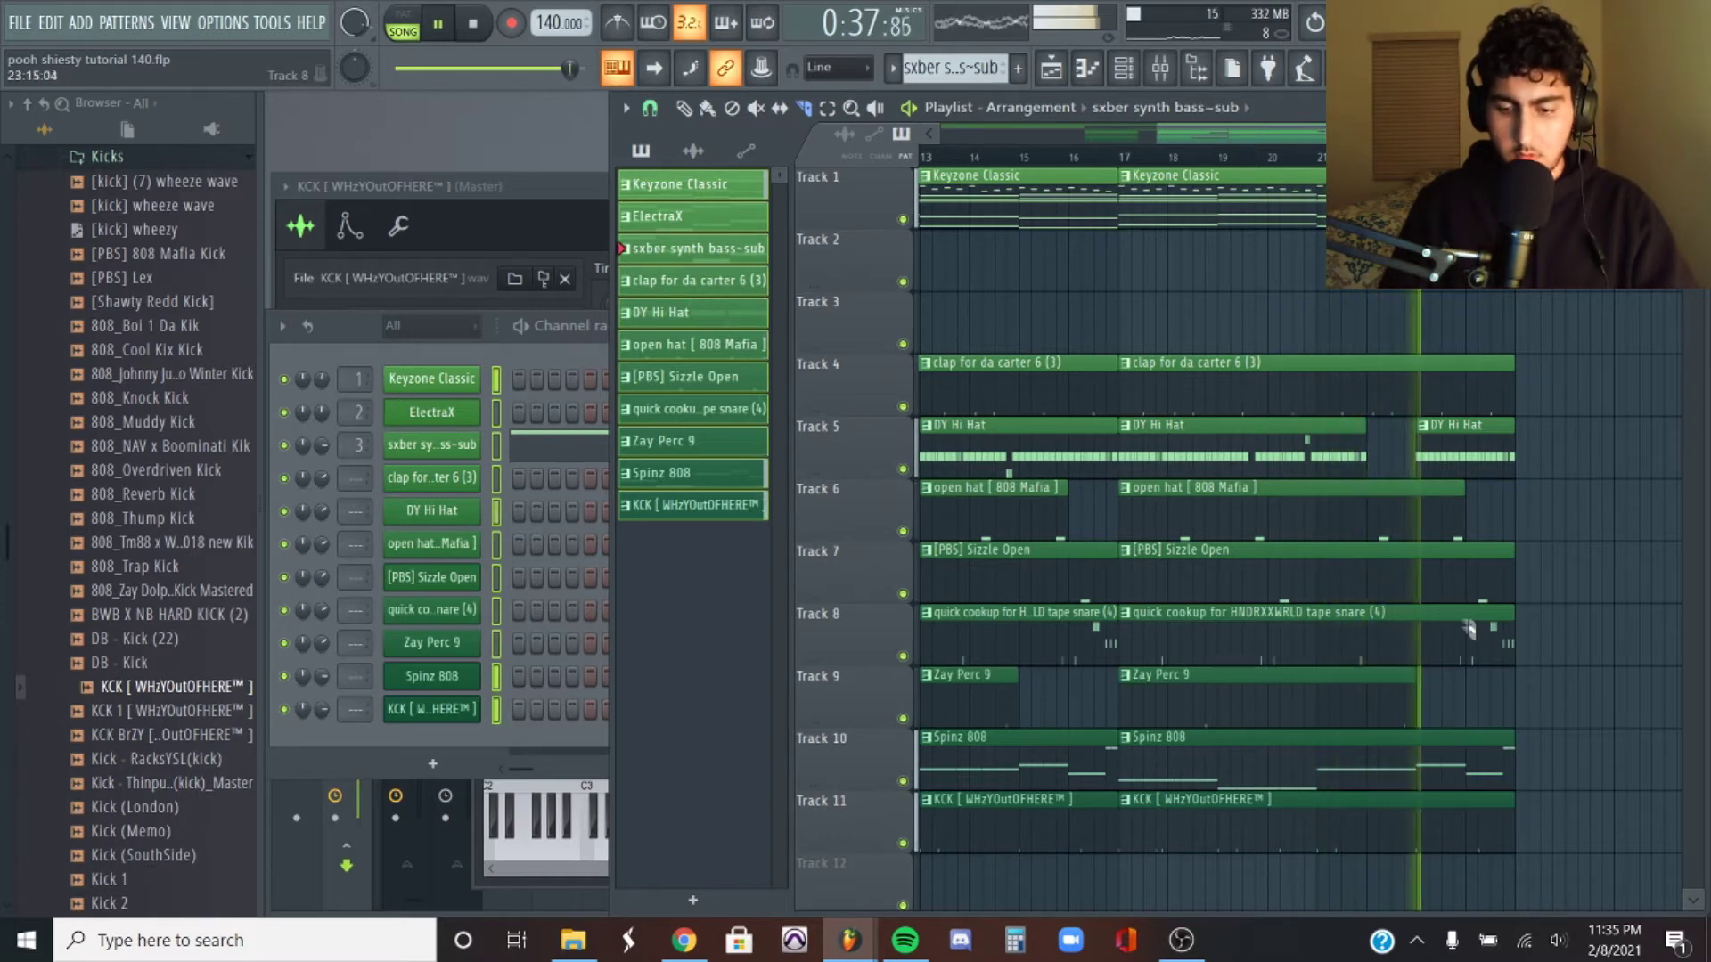
{"action": "scroll", "coordinate": [1428, 753], "scroll_direction": "down", "scroll_amount": 3}
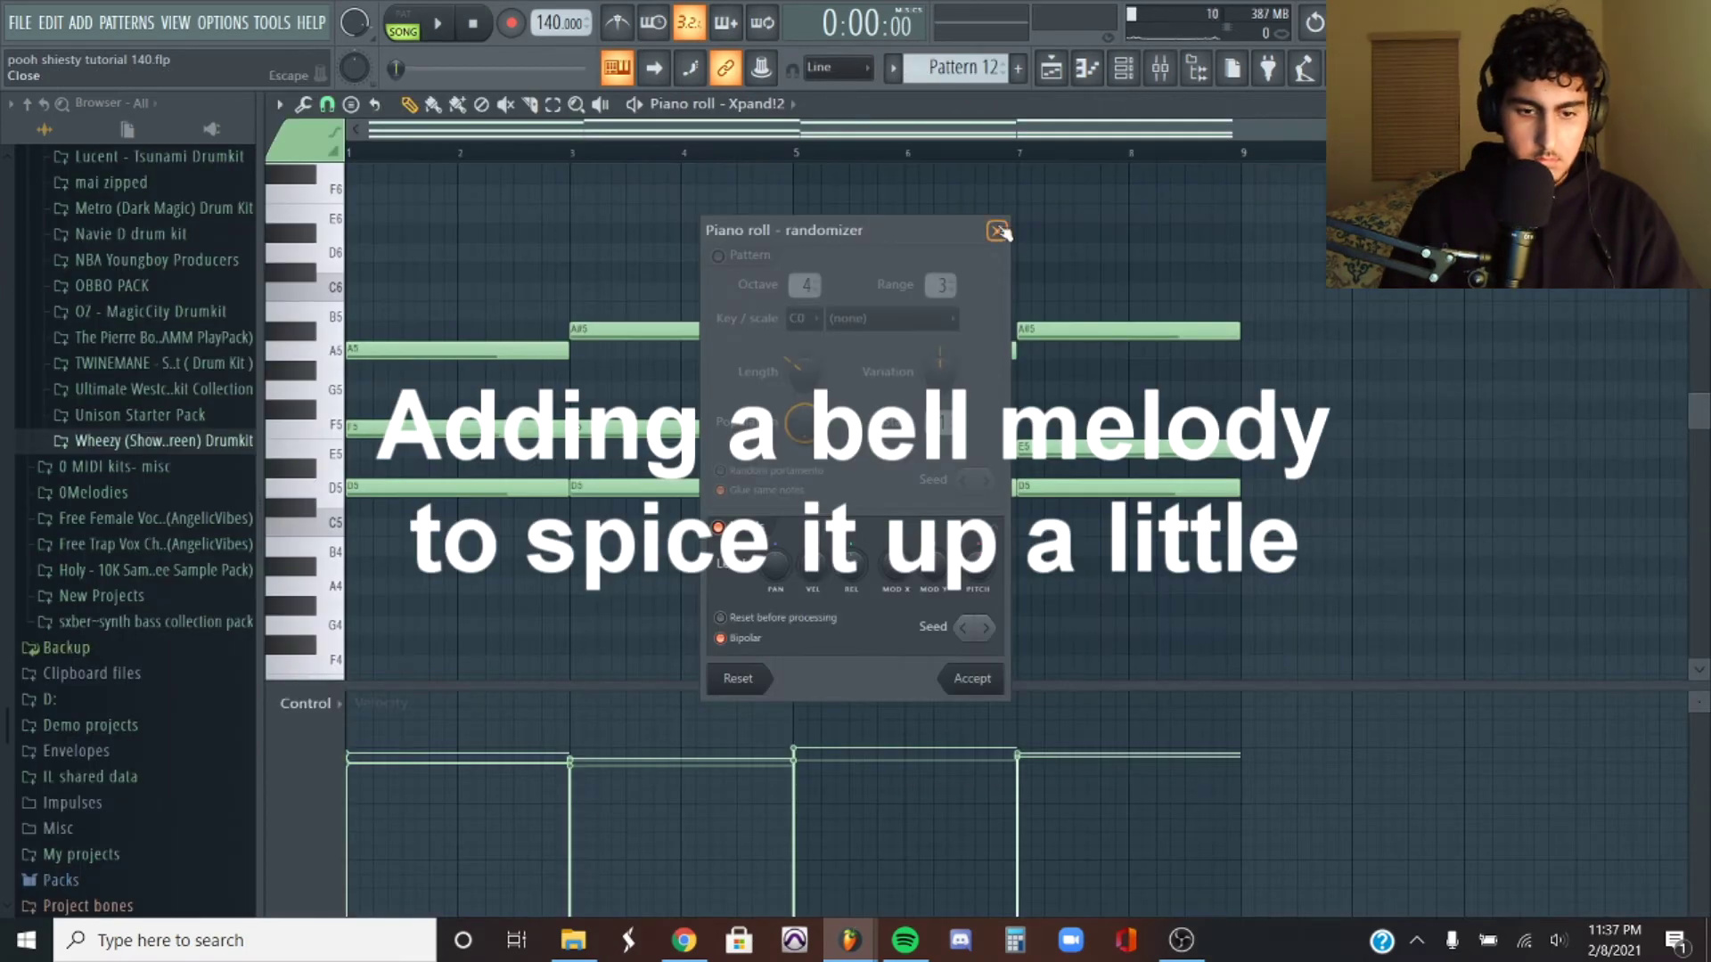
Dismiss the randomizer and arpeggiate the Xpand!2 chords in Pattern 12 using the Flip pattern with a range of 2.
{"action": "left_click", "coordinate": [998, 231]}
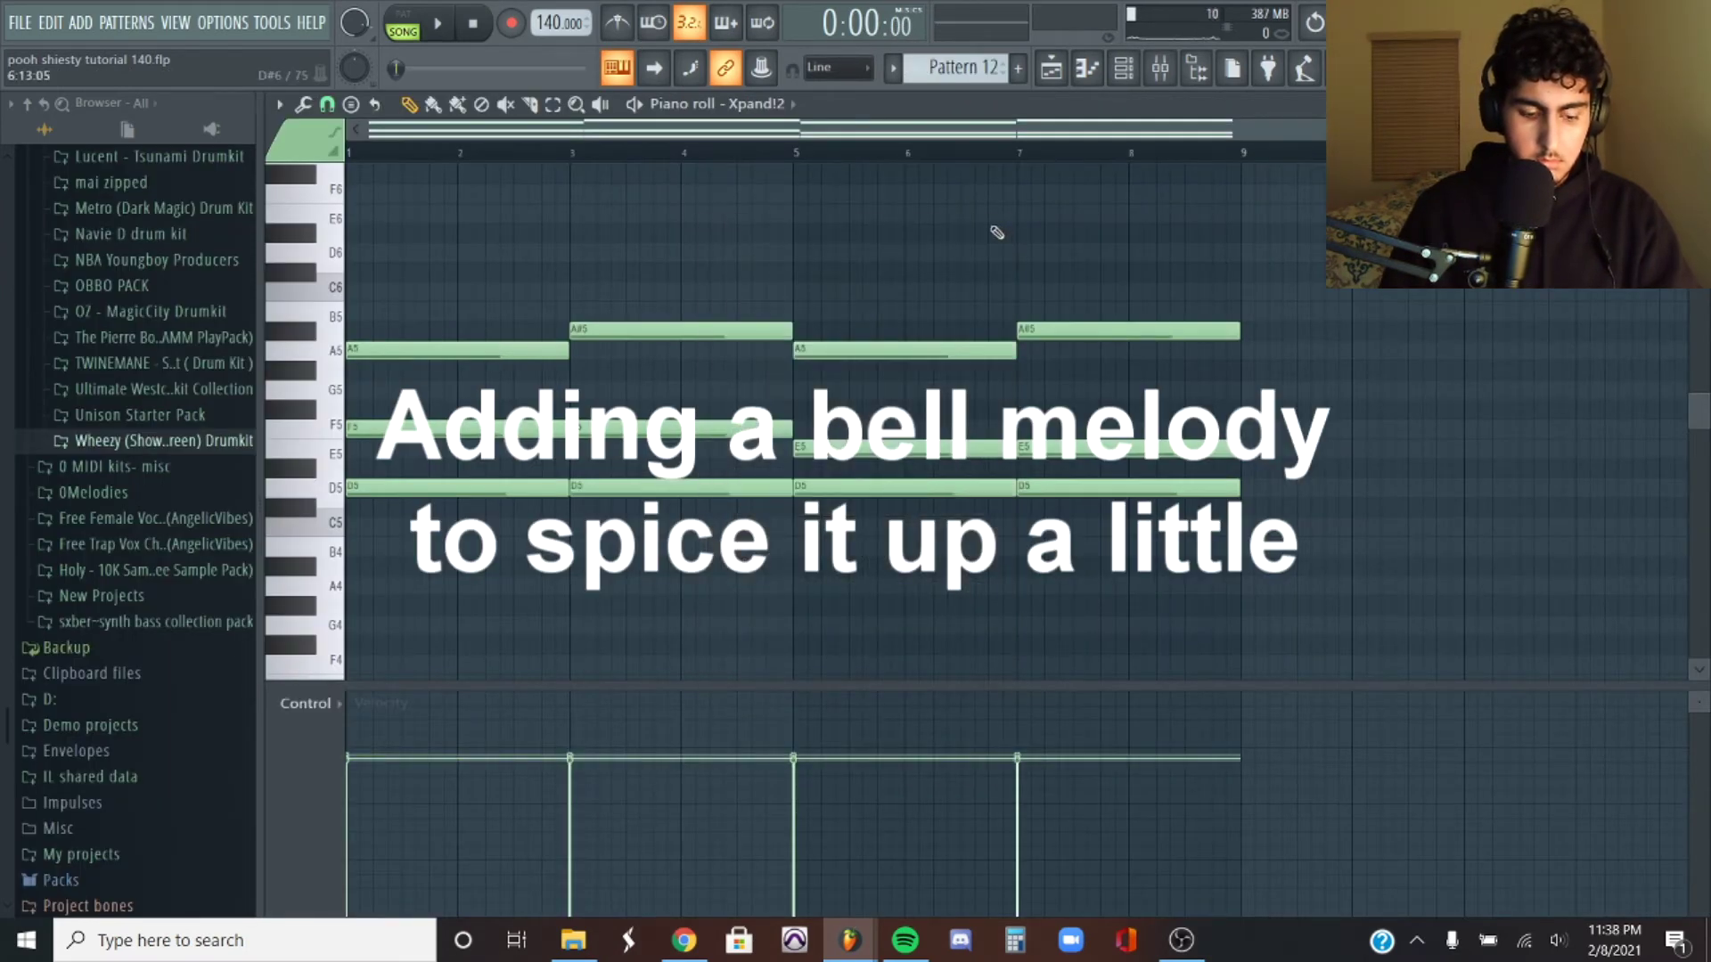
{"action": "key", "text": "alt+a"}
{"action": "key", "text": "space"}
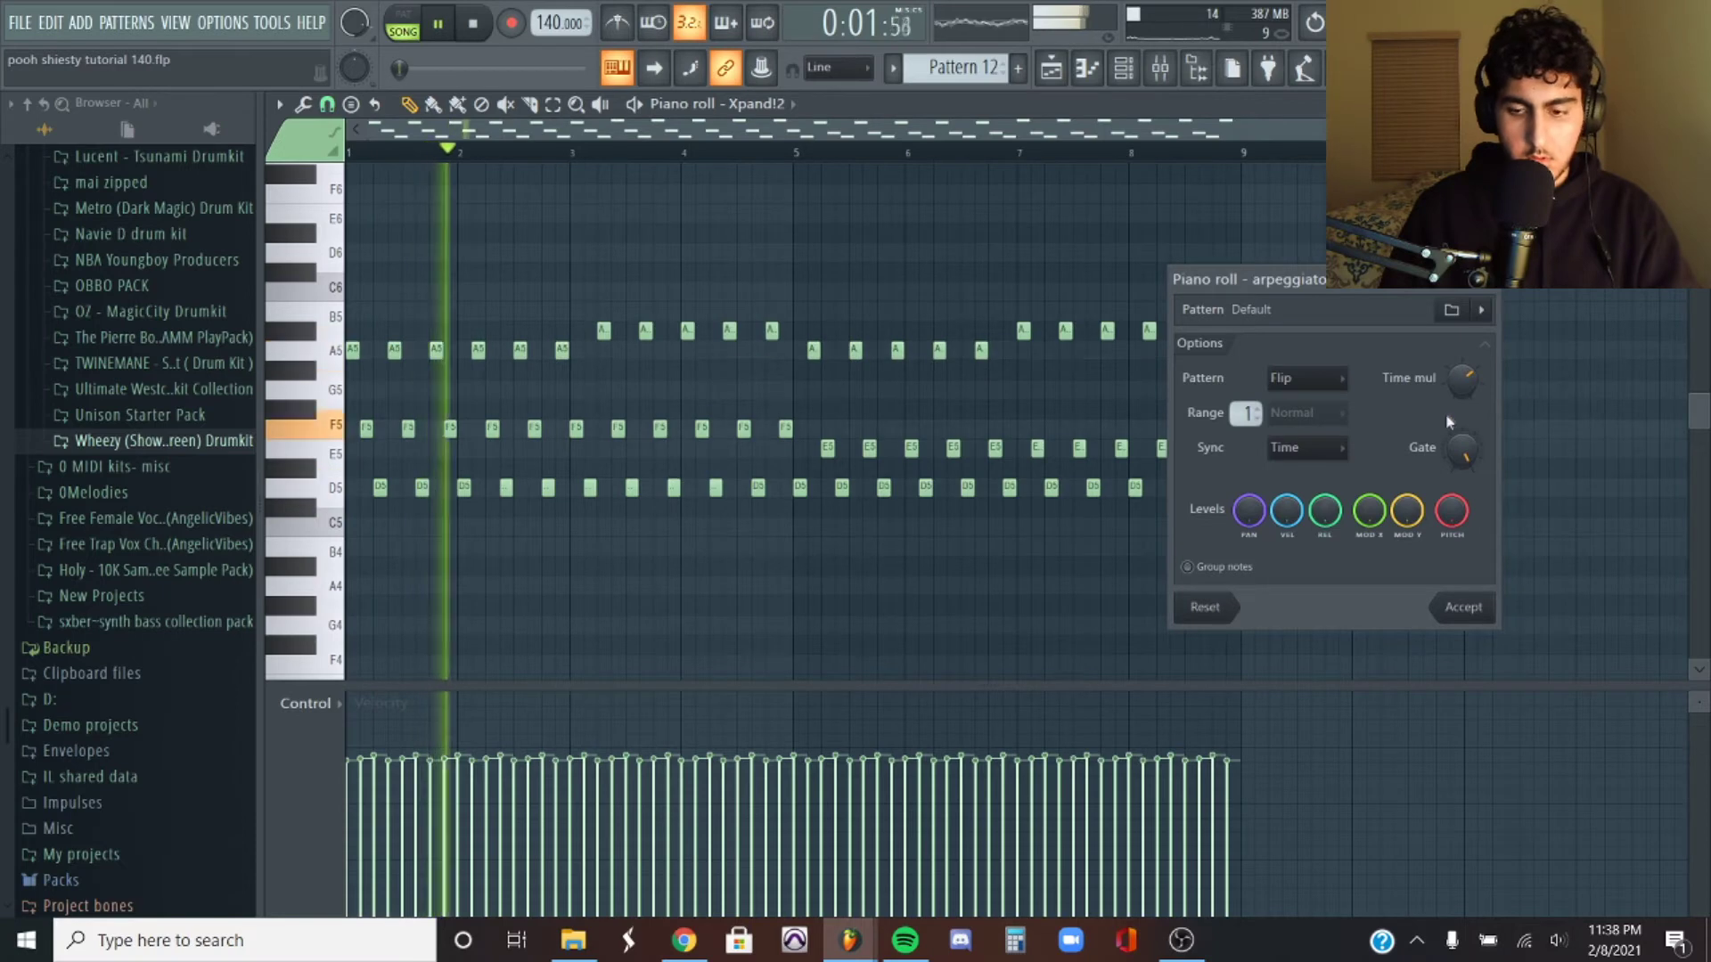
{"action": "scroll", "coordinate": [1238, 415], "scroll_direction": "up", "scroll_amount": 1}
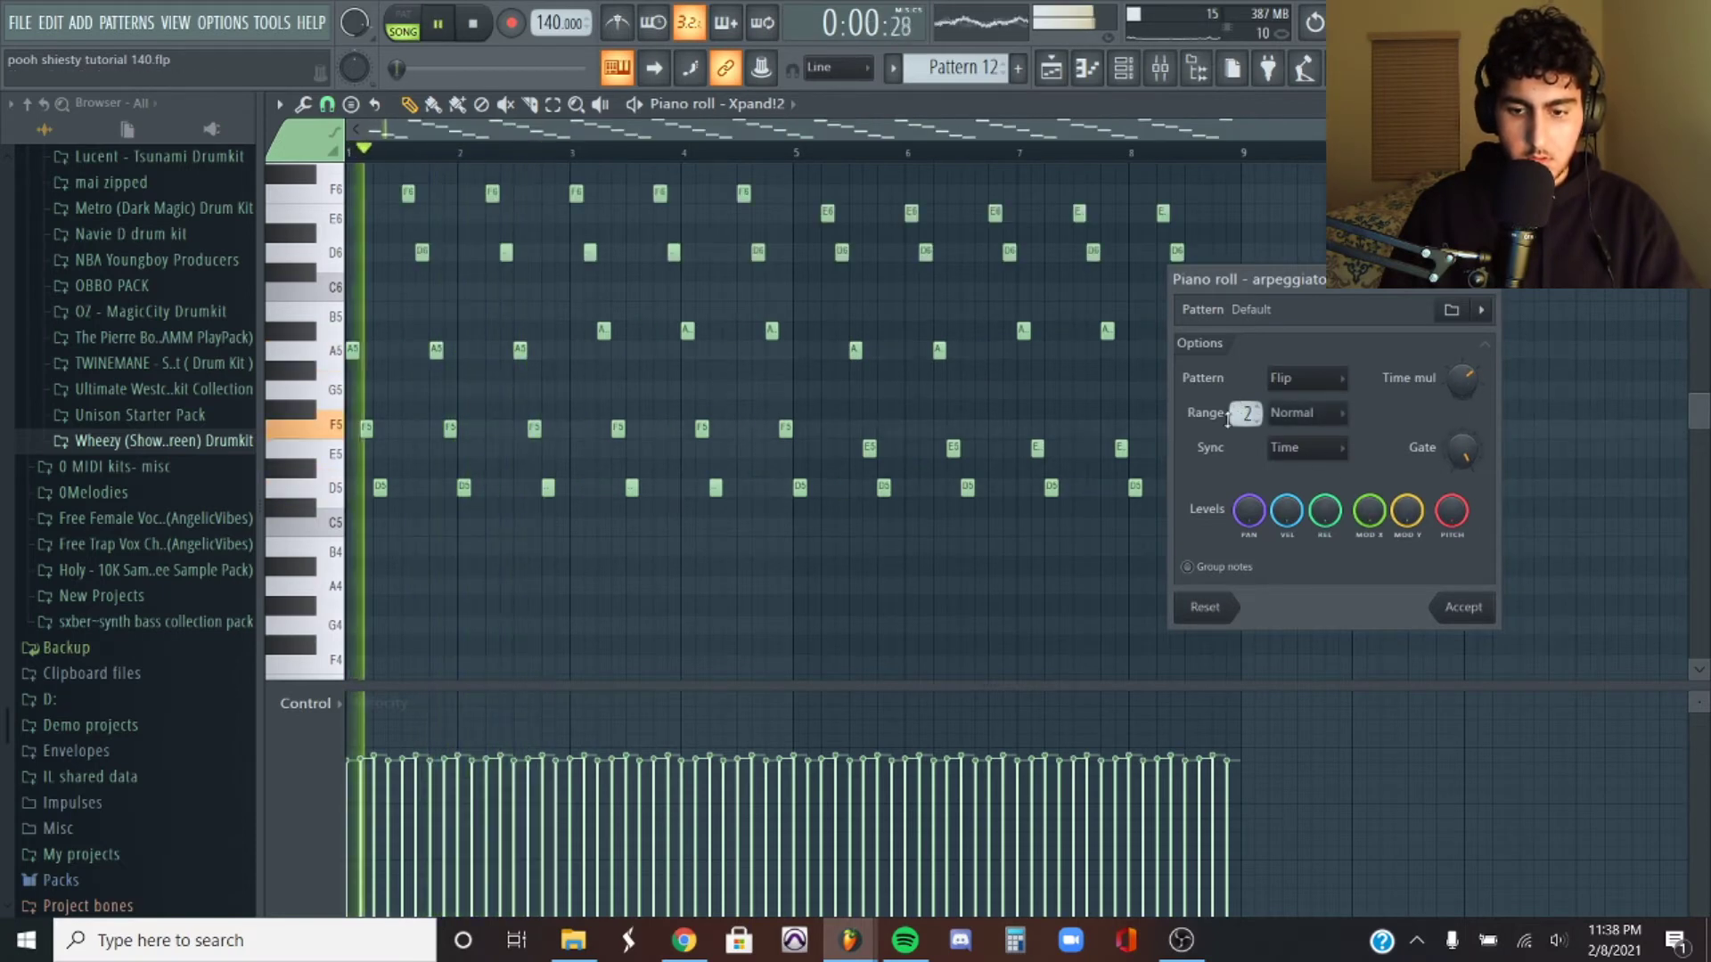
{"action": "left_click", "coordinate": [1463, 607]}
{"action": "scroll", "coordinate": [1291, 539], "scroll_direction": "up", "scroll_amount": 1}
{"action": "left_click_drag", "start_coordinate": [1279, 630], "coordinate": [349, 167]}
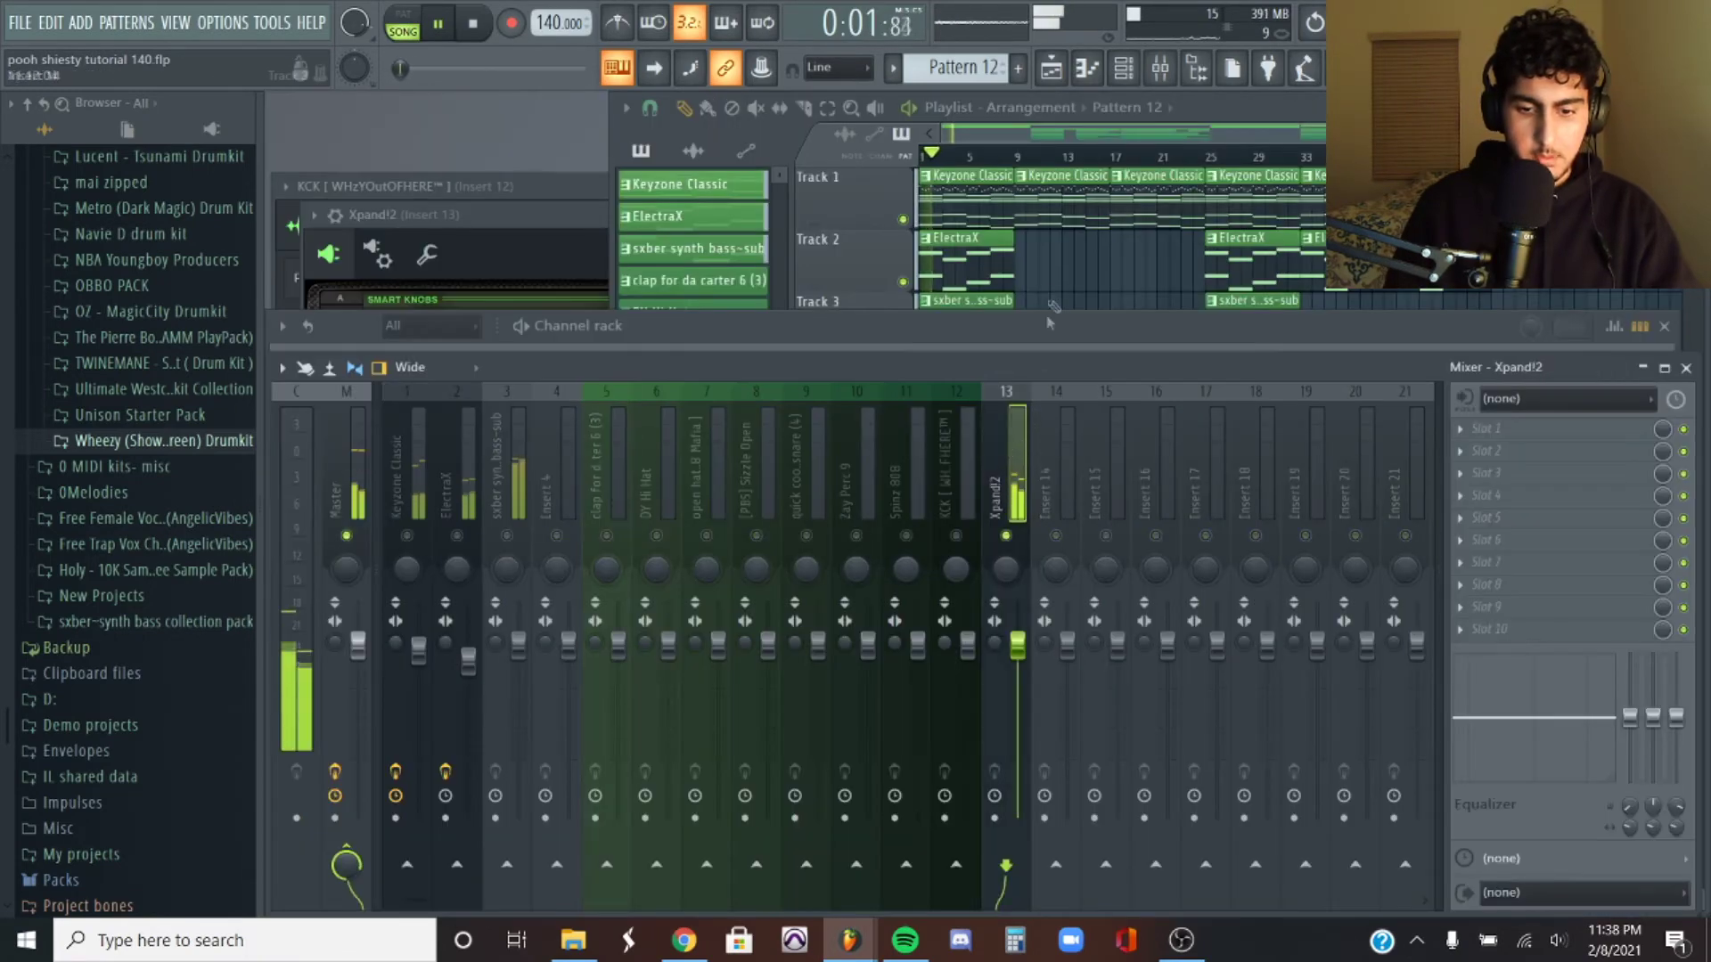
Try the HalfTime effect in the first slot of the Xpand!2 mixer track and delete it.
{"action": "left_click", "coordinate": [1561, 425]}
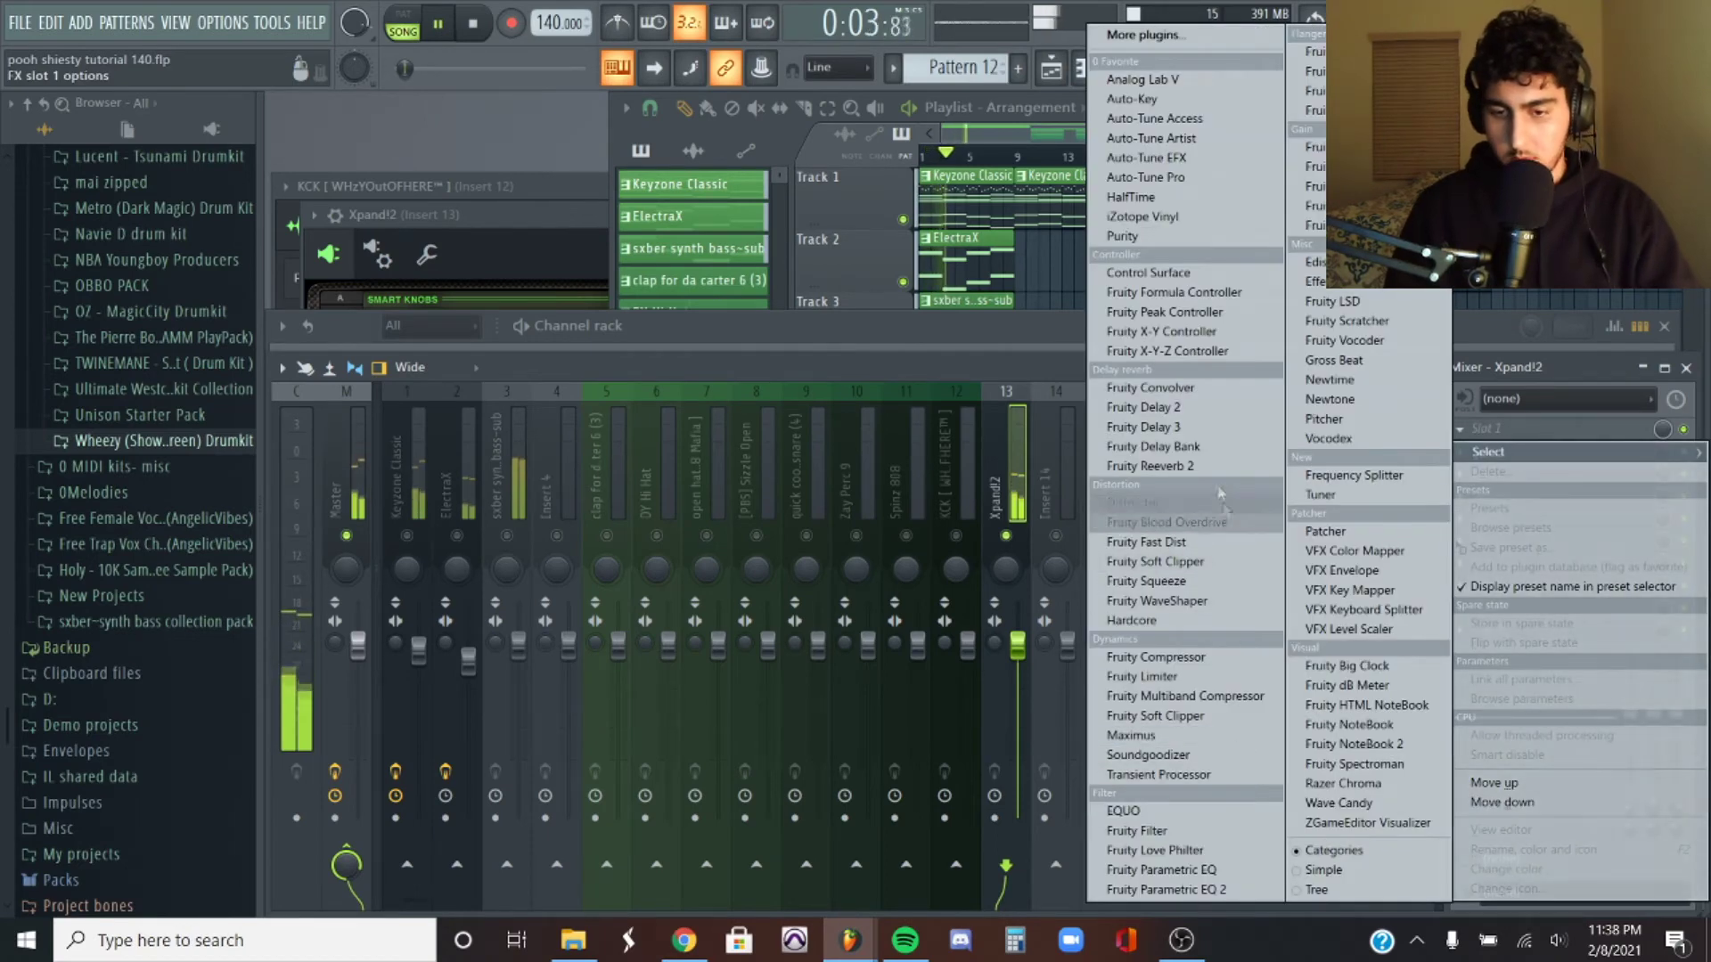
{"action": "left_click", "coordinate": [1158, 197]}
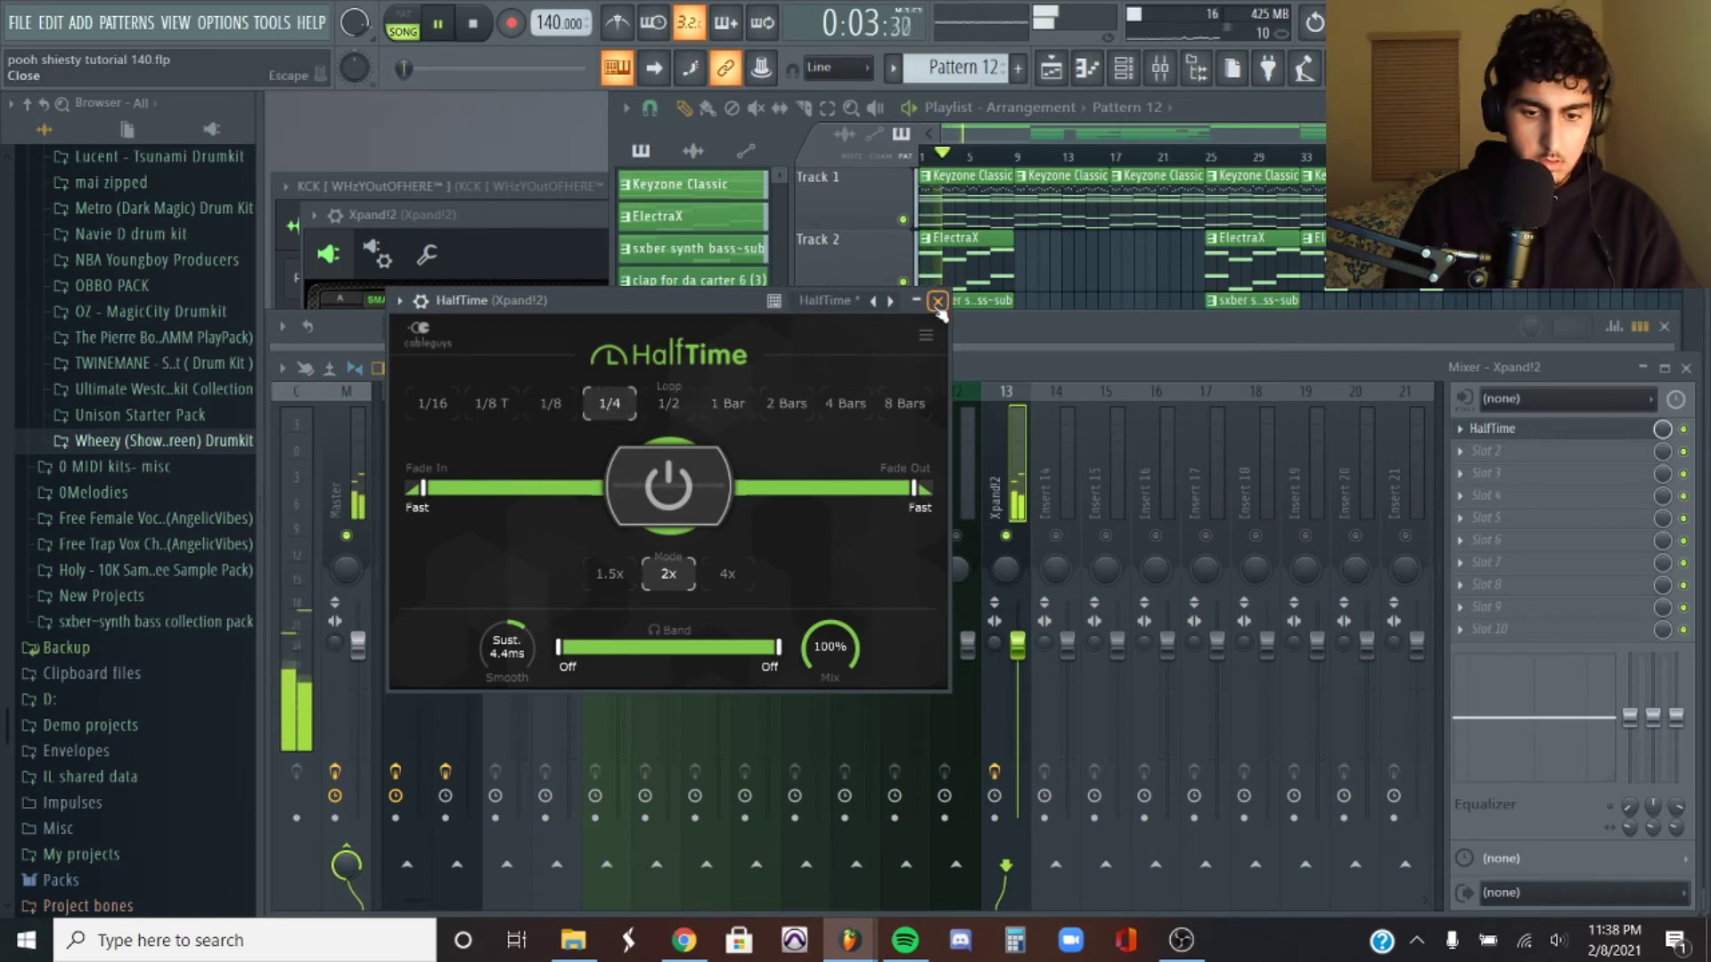
{"action": "right_click", "coordinate": [1472, 429]}
{"action": "left_click", "coordinate": [1487, 472]}
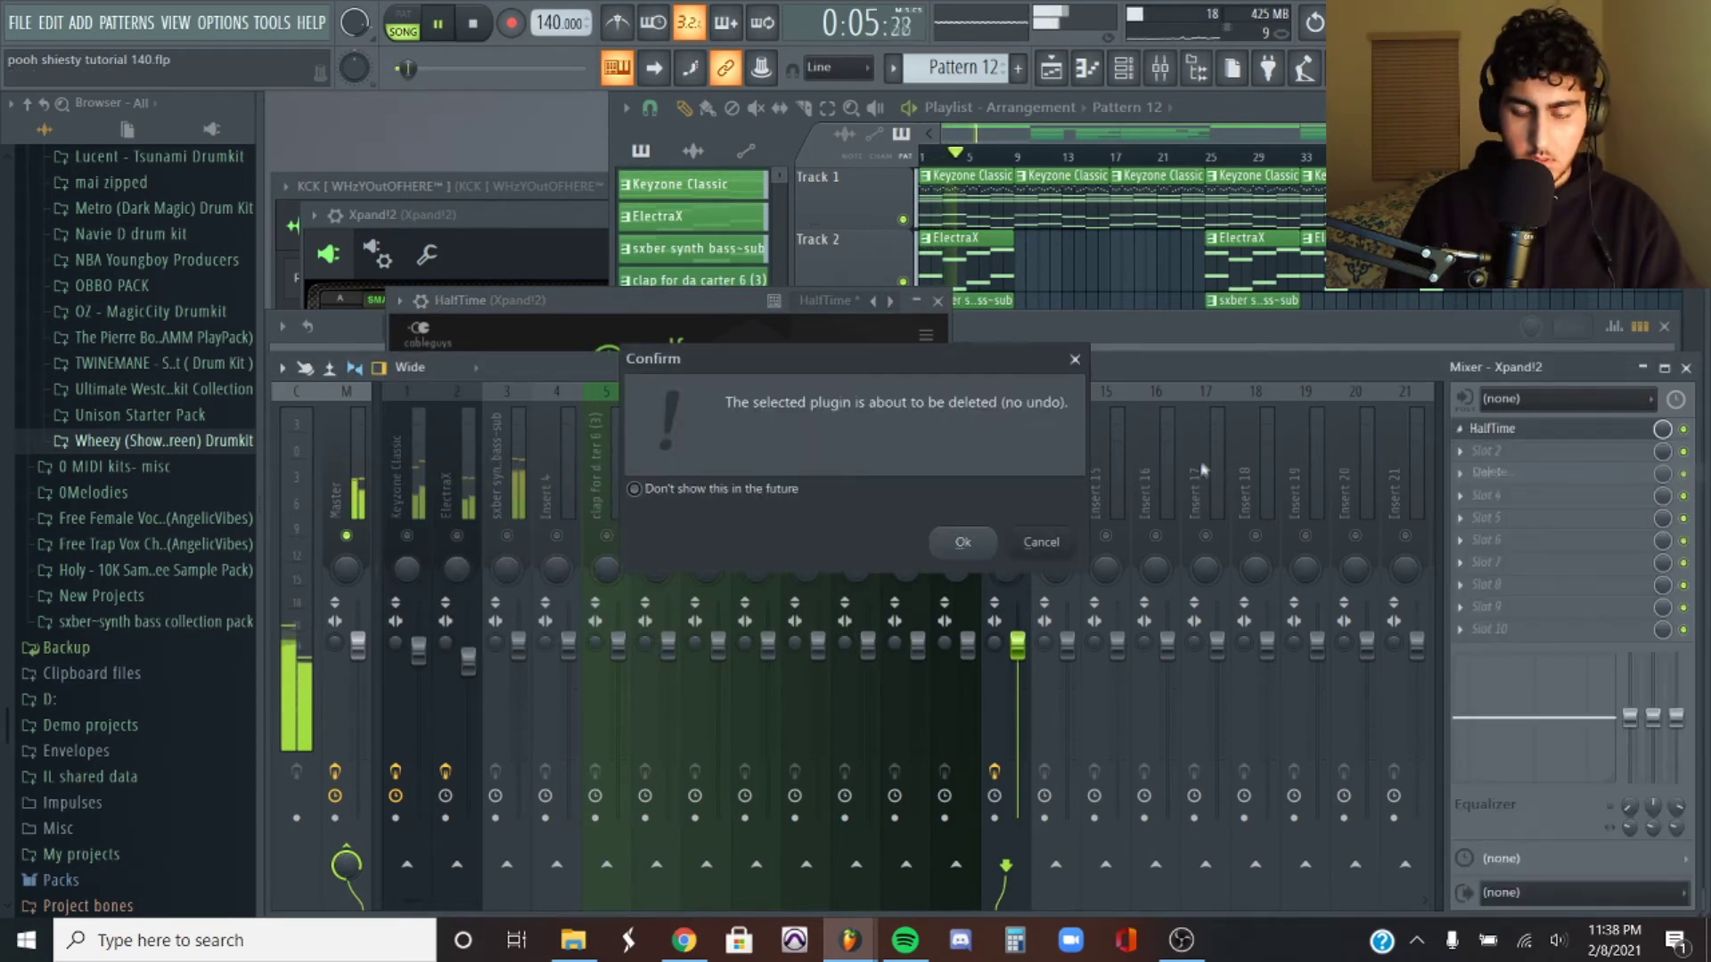
{"action": "left_click", "coordinate": [962, 540]}
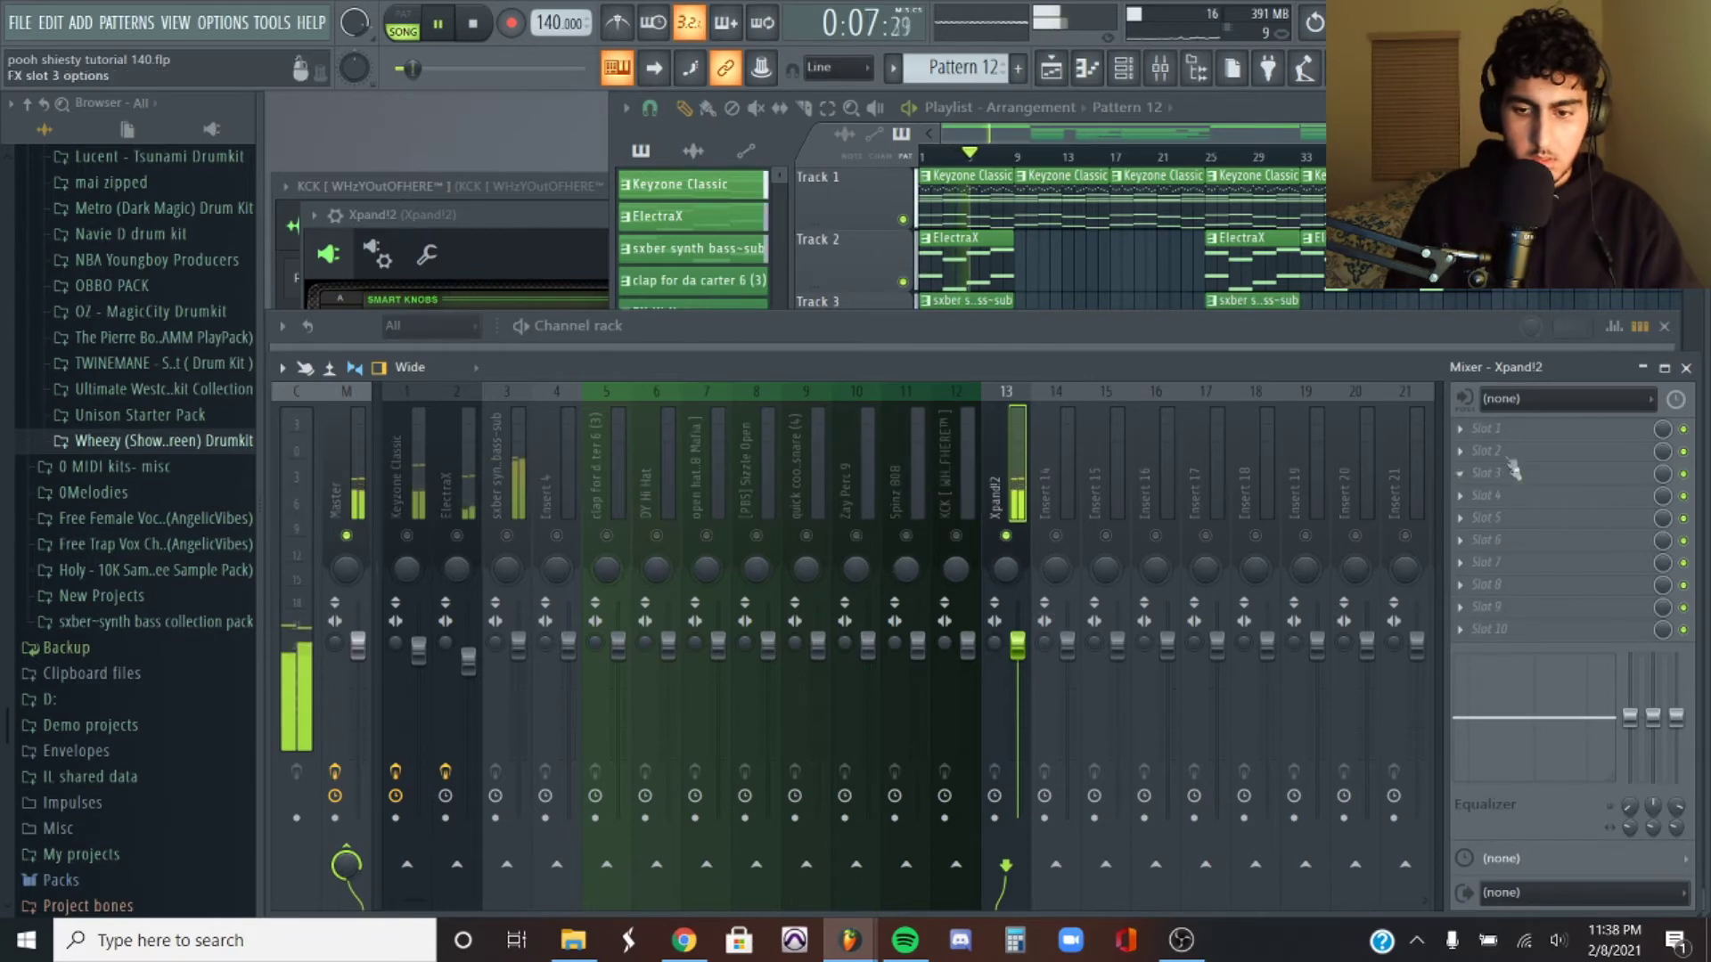
Load Fruity parametric EQ 2 on the Xpand!2 mixer track and pull the high bands down to soften the bell's top end.
{"action": "left_click", "coordinate": [1517, 482]}
{"action": "left_click", "coordinate": [1185, 882]}
{"action": "left_click_drag", "start_coordinate": [863, 488], "coordinate": [829, 547]}
{"action": "left_click_drag", "start_coordinate": [677, 488], "coordinate": [751, 501]}
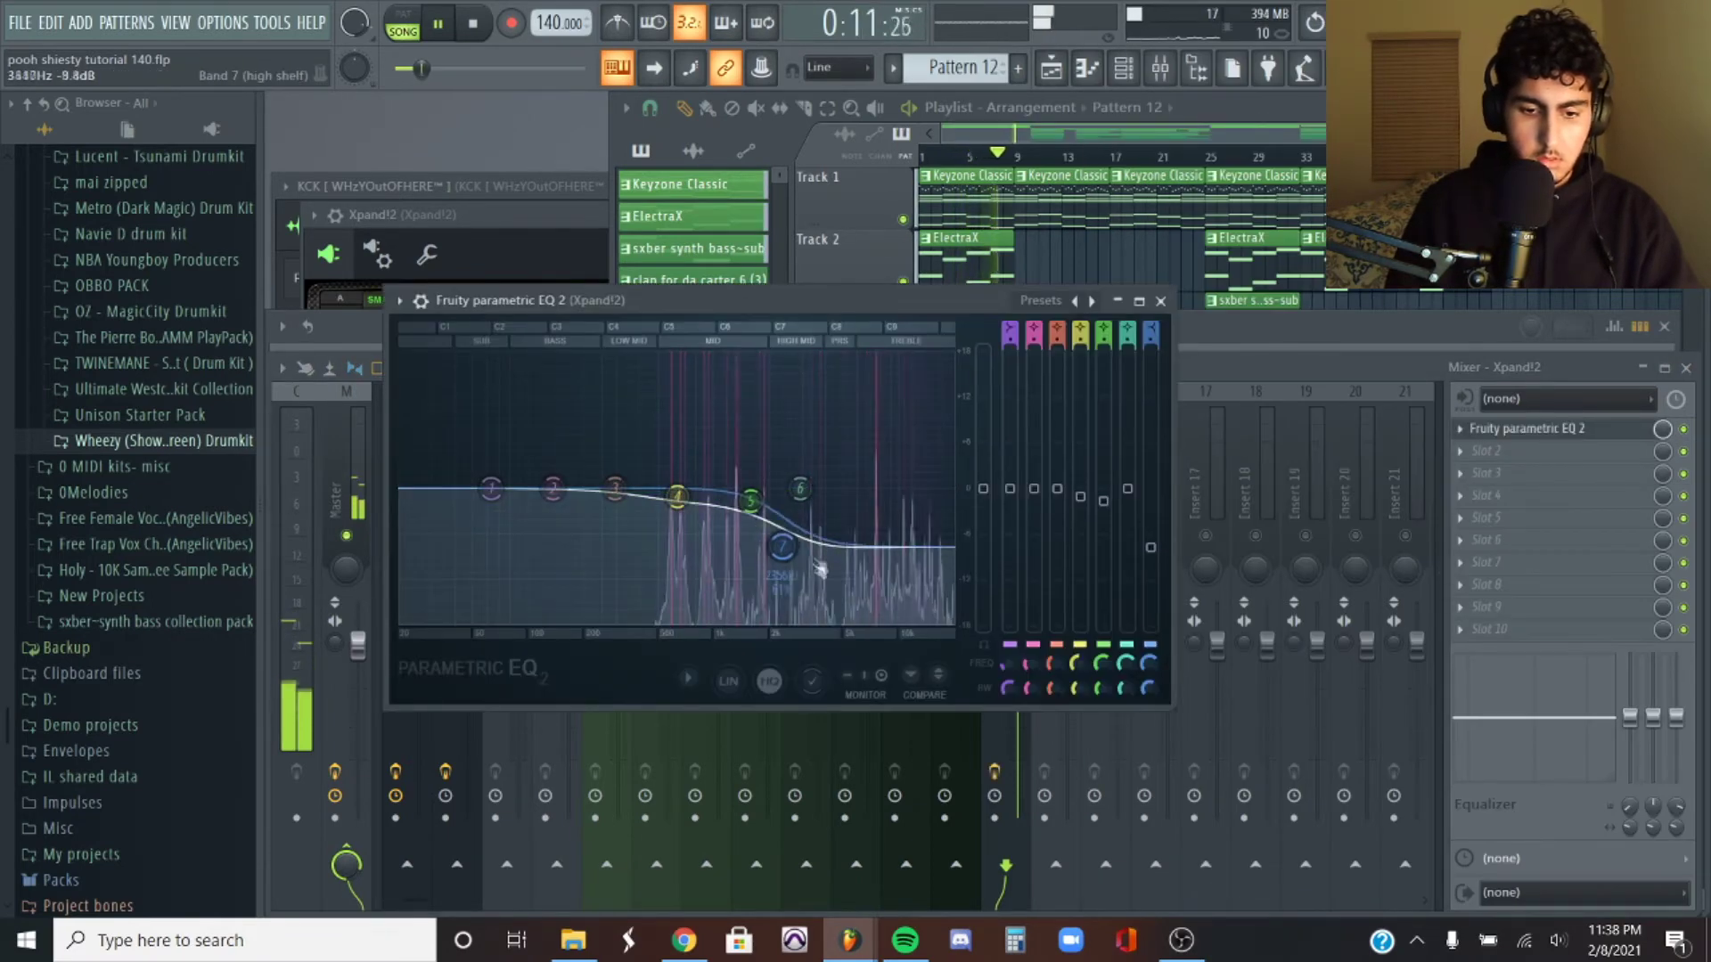
{"action": "left_click", "coordinate": [1514, 429]}
Add Fruity Chorus in the second effect slot of the Xpand!2 track and reduce its mix level to about 78%.
{"action": "left_click", "coordinate": [1479, 450]}
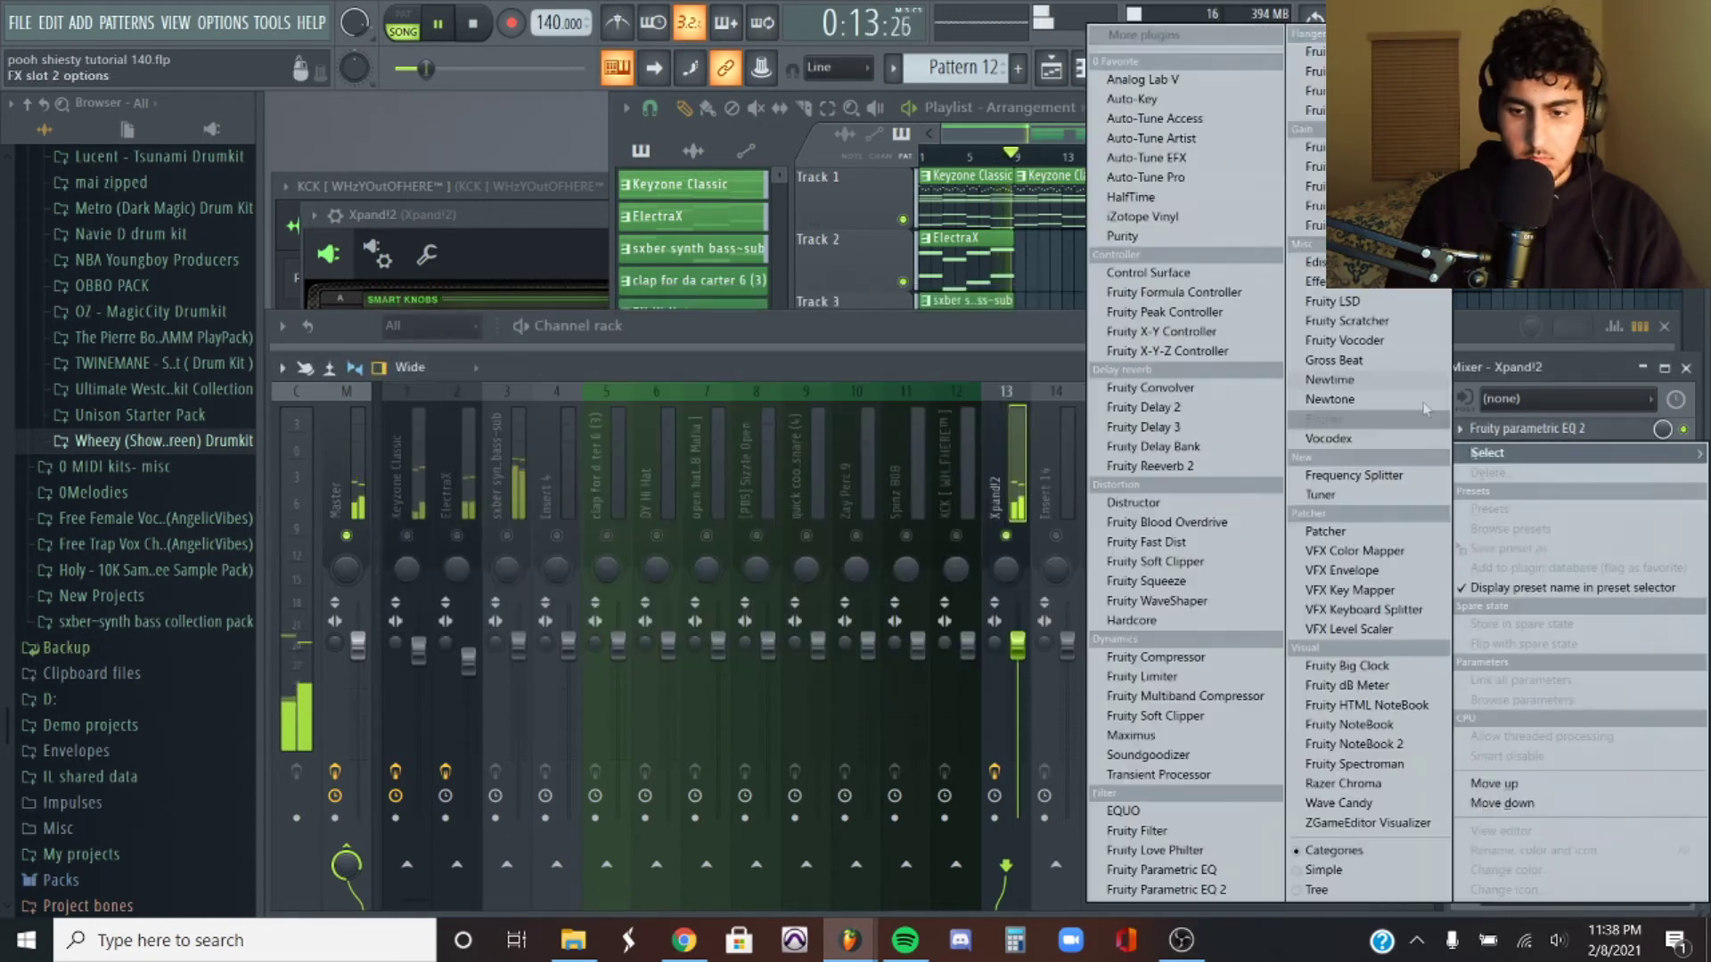
{"action": "left_click", "coordinate": [1310, 52]}
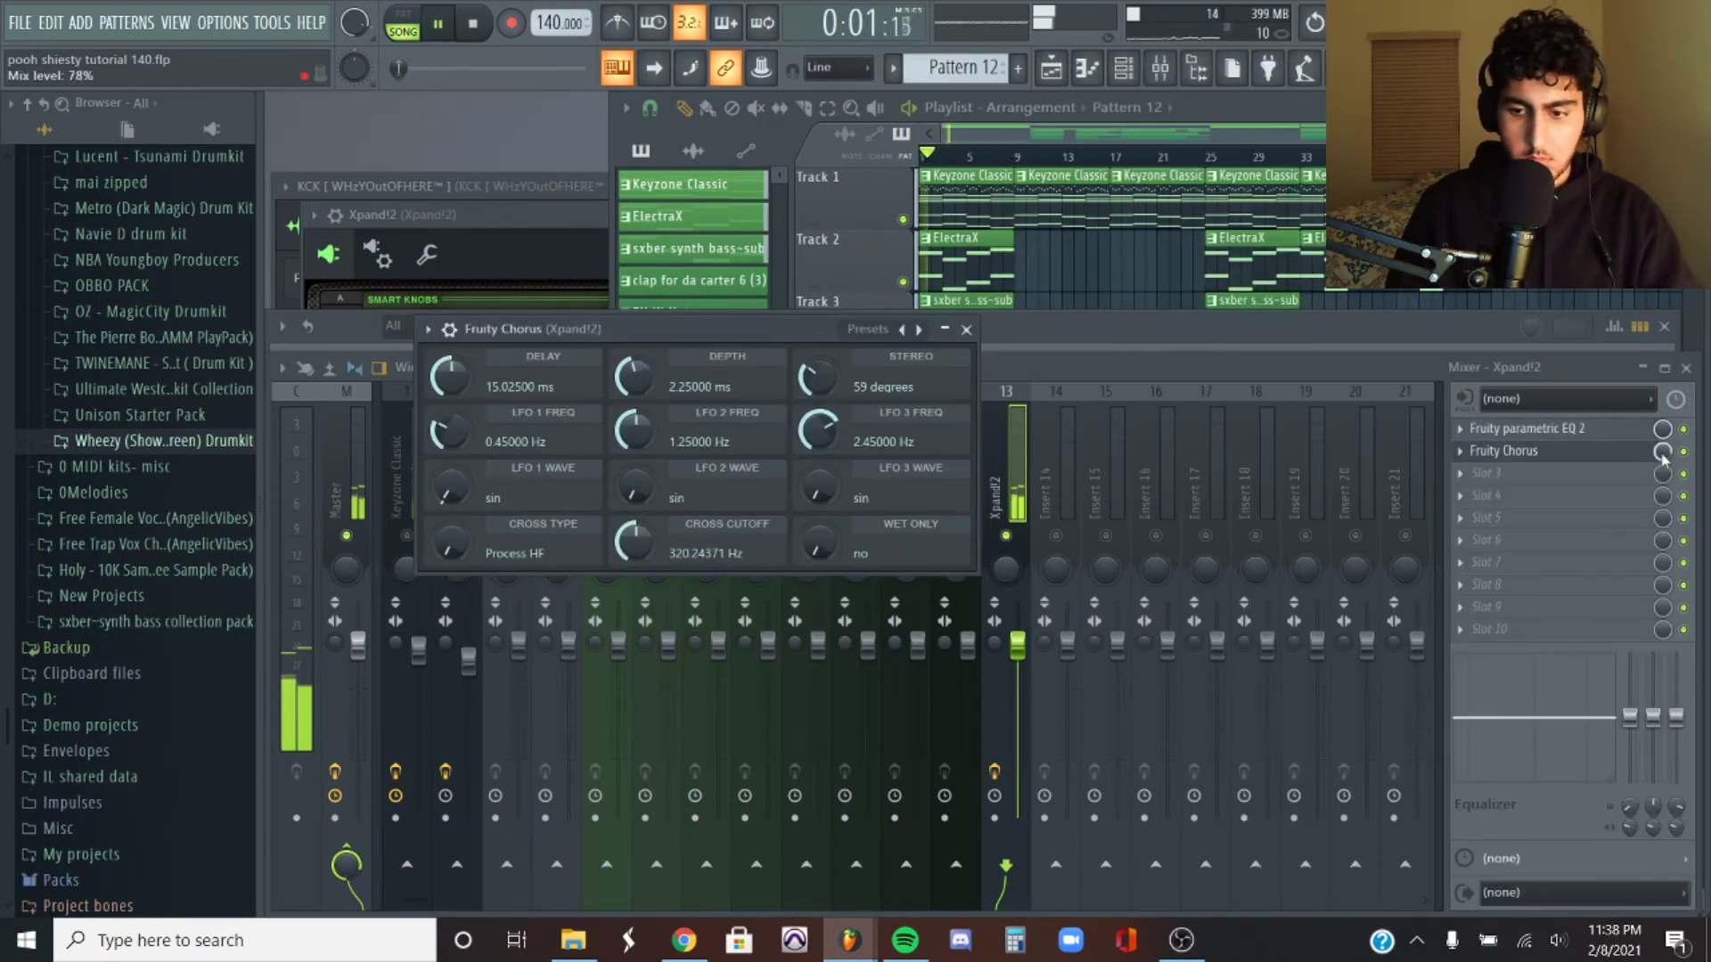
{"action": "left_click", "coordinate": [1063, 379]}
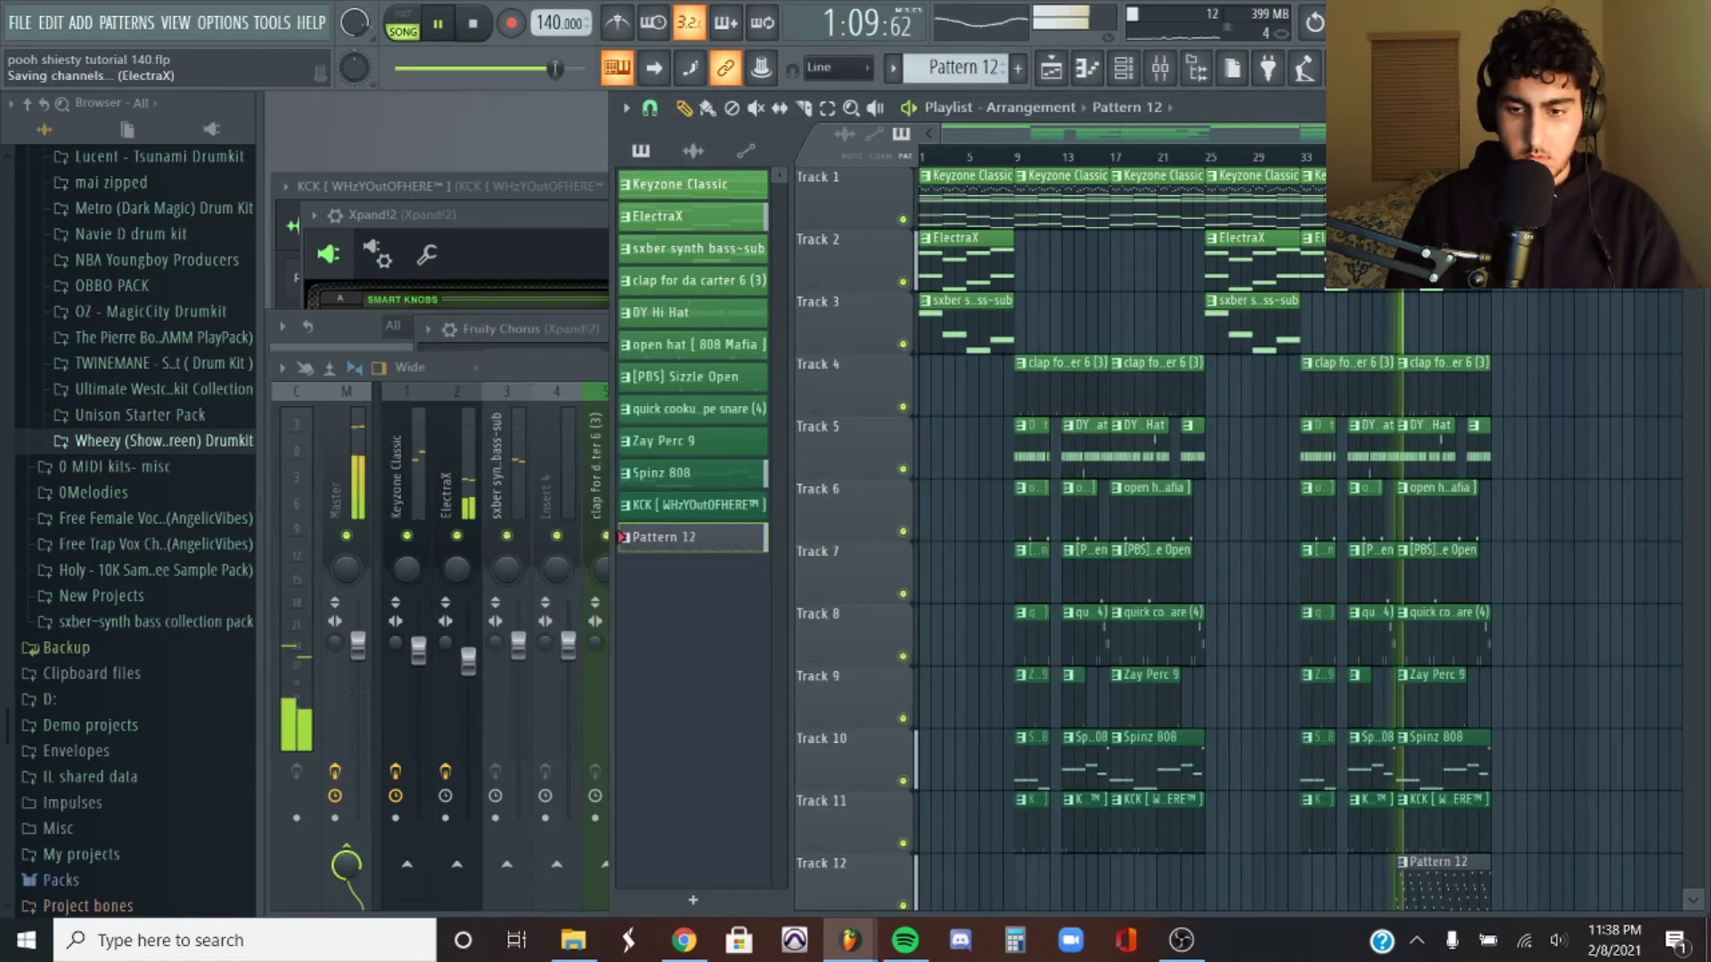
Shift all the drum, 808 and kick clips from Track 4 downward by one track to free up Track 4.
{"action": "scroll", "coordinate": [1475, 372], "scroll_direction": "down", "scroll_amount": 6}
{"action": "left_click_drag", "start_coordinate": [1482, 467], "coordinate": [848, 411]}
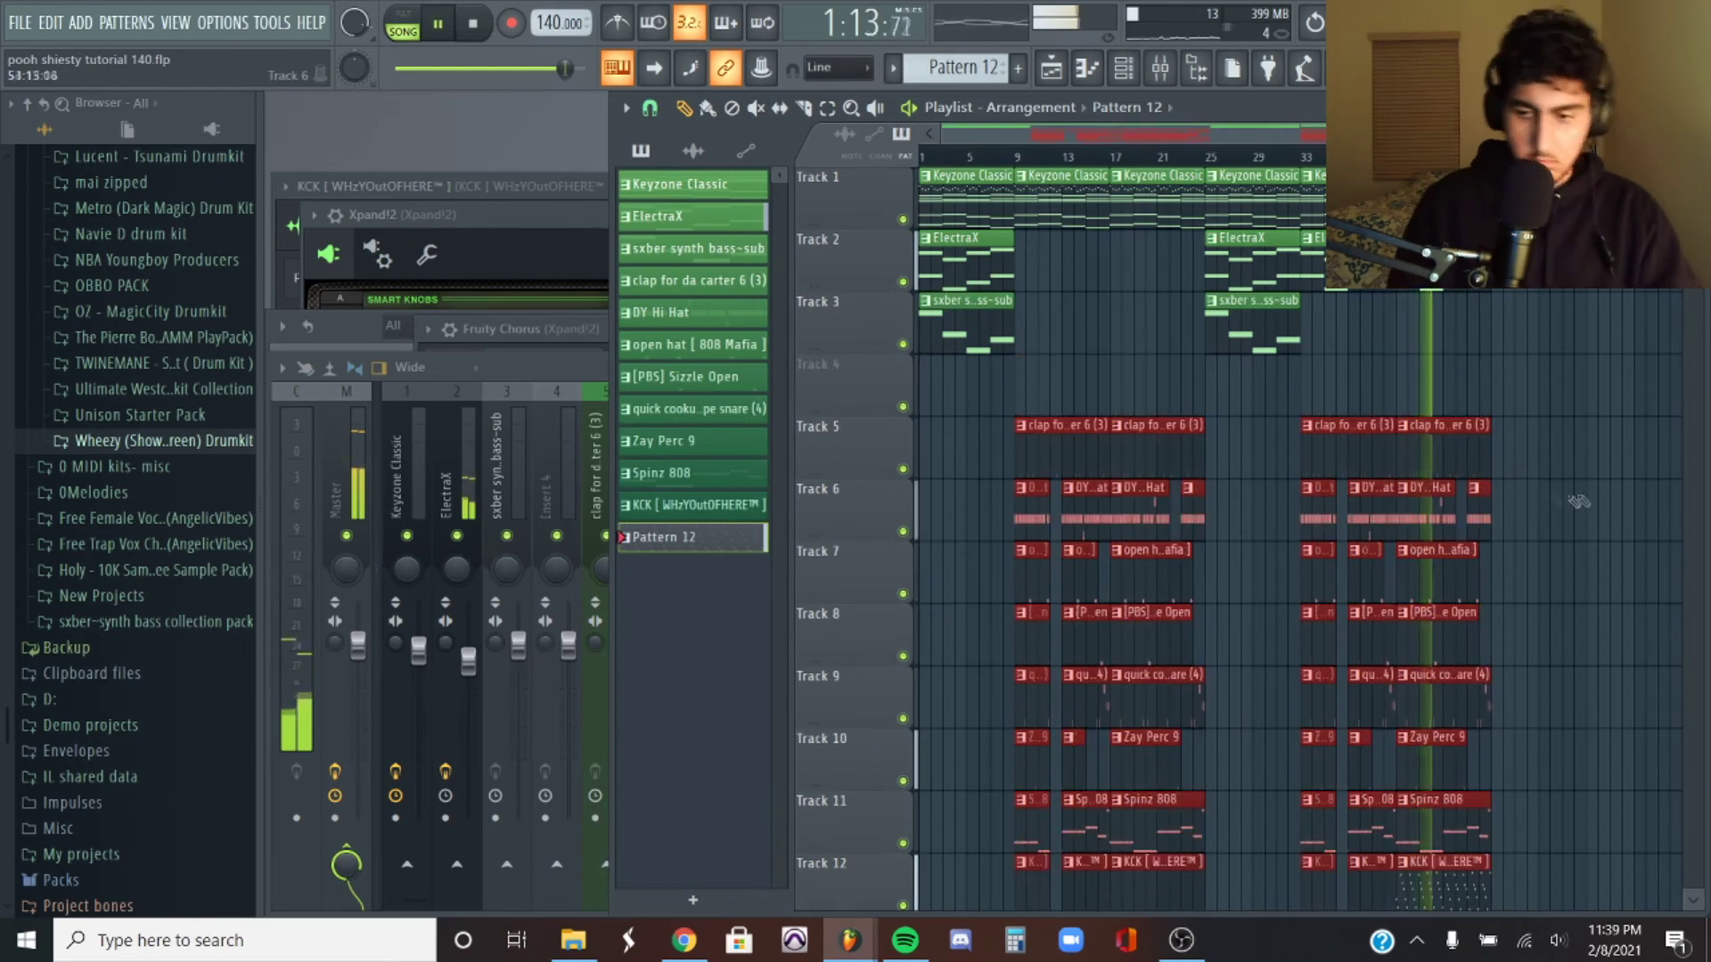
{"action": "scroll", "coordinate": [1578, 502], "scroll_direction": "down", "scroll_amount": 3}
{"action": "left_click", "coordinate": [1539, 695]}
{"action": "key", "text": "space"}
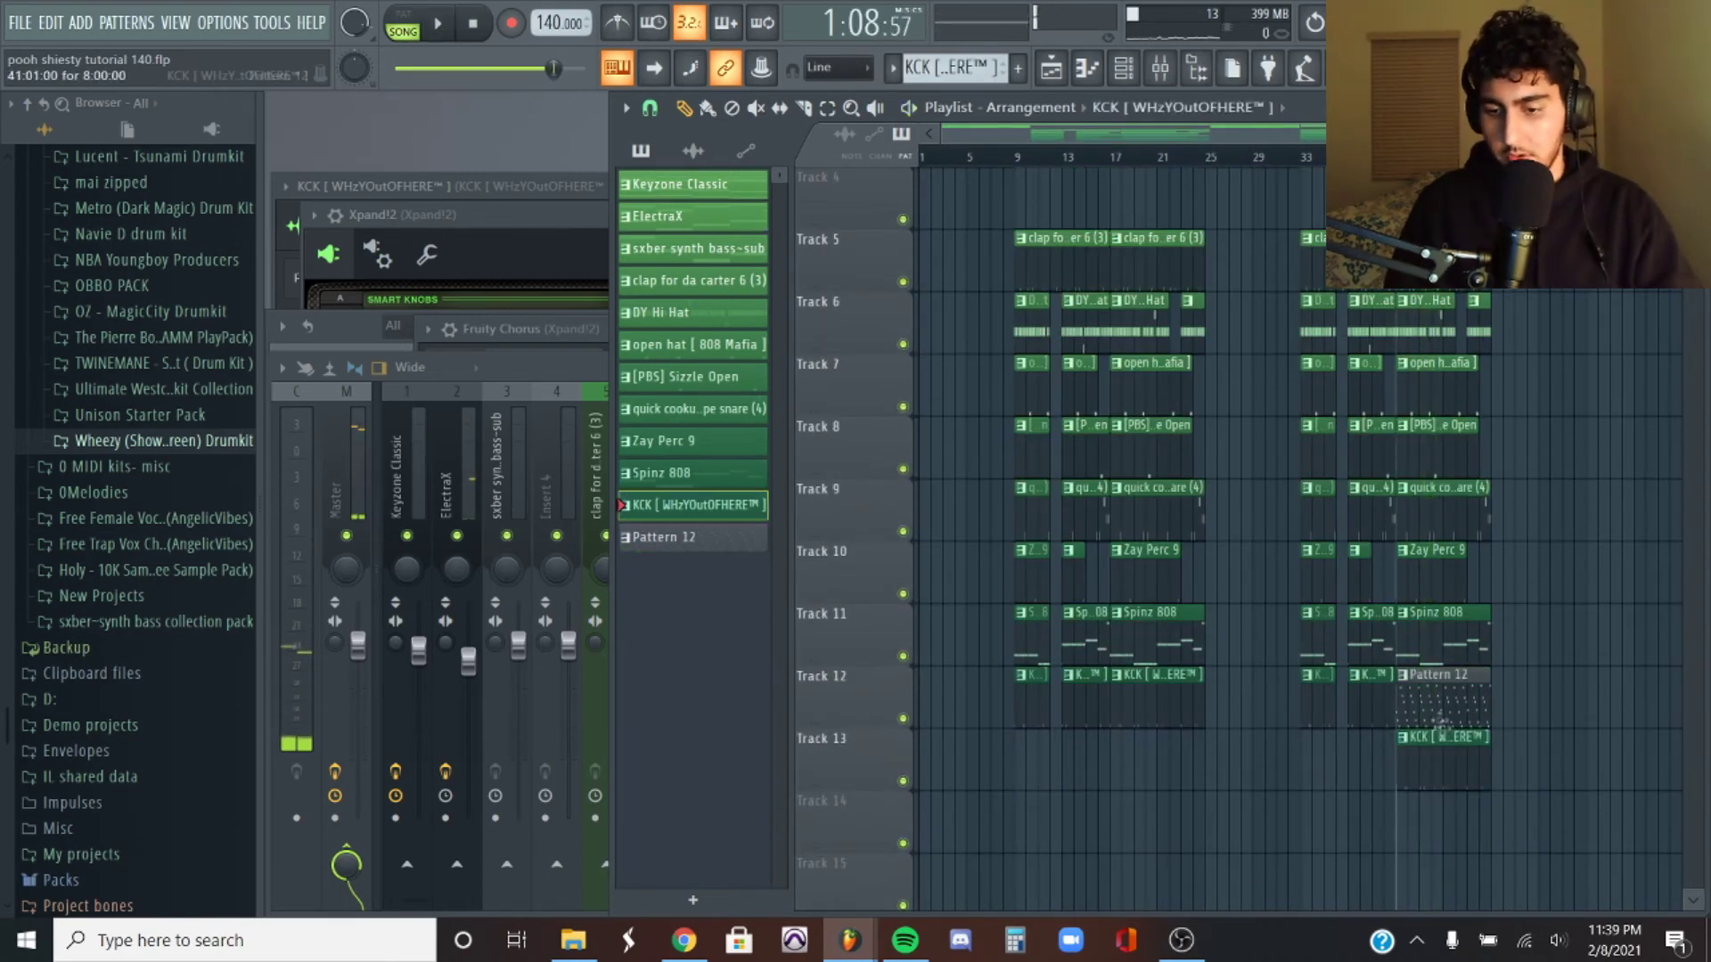
Move the Pattern 12 bell clip to Track 3 at bar 41 and select the KCK kick clip on Track 13.
{"action": "left_click_drag", "start_coordinate": [1441, 708], "coordinate": [1572, 708]}
{"action": "left_click_drag", "start_coordinate": [1461, 196], "coordinate": [1461, 337]}
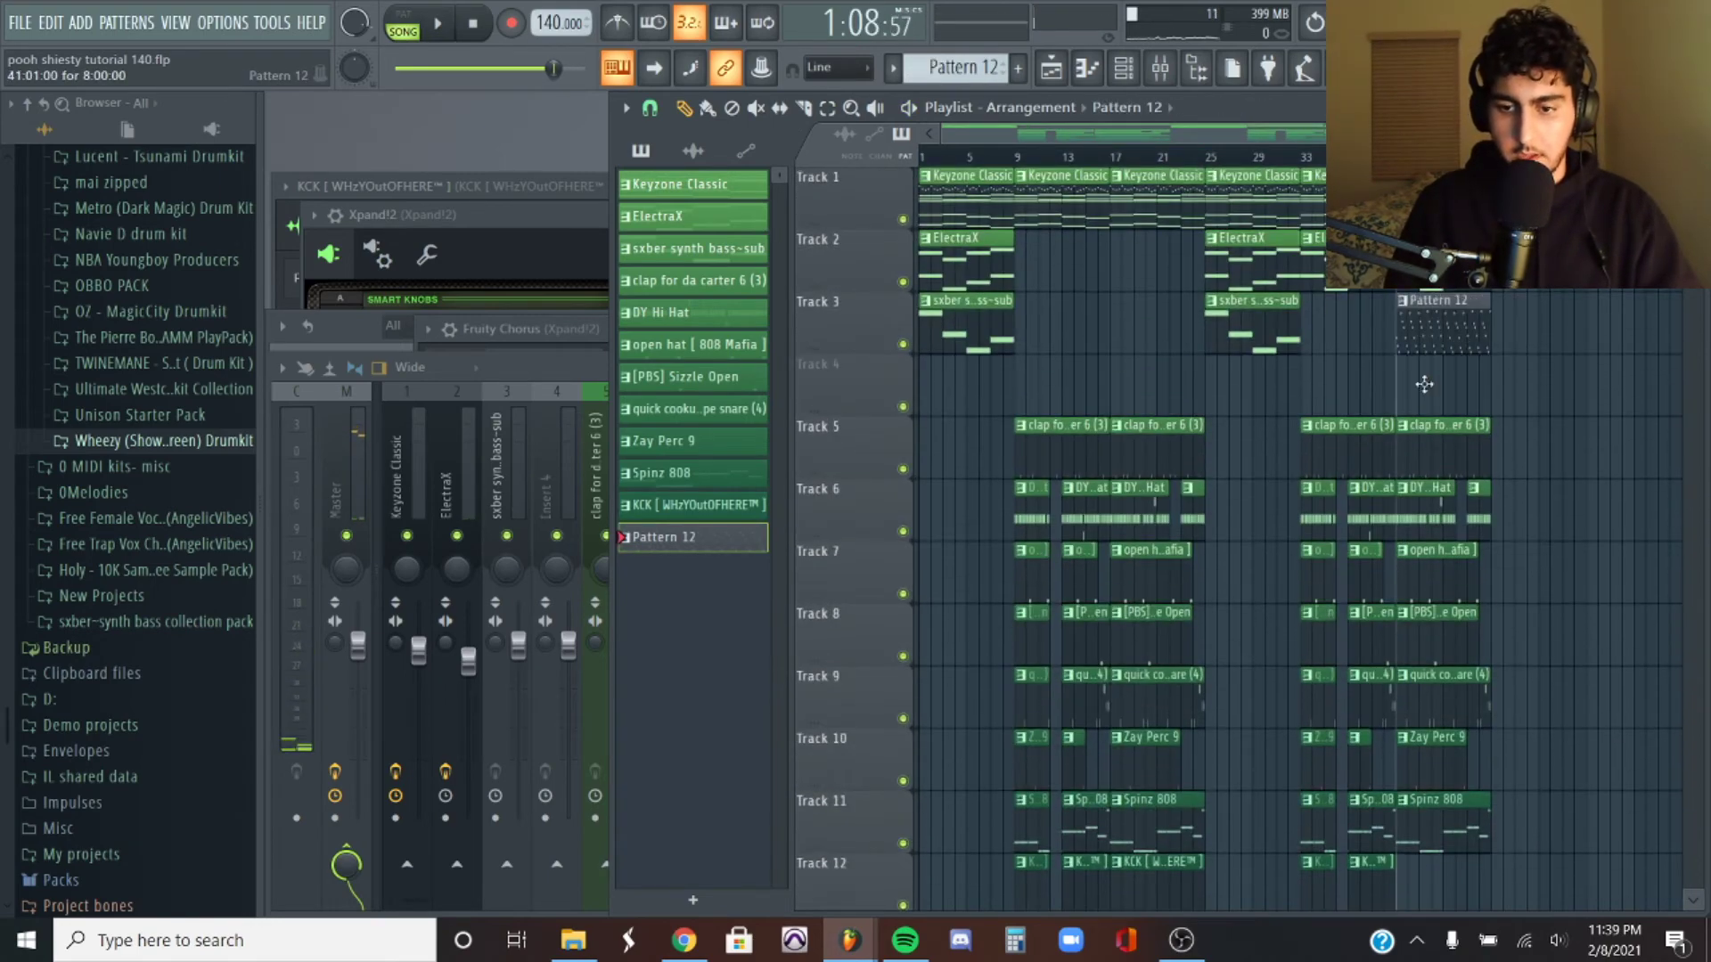
{"action": "left_click_drag", "start_coordinate": [1606, 414], "coordinate": [1527, 585]}
{"action": "scroll", "coordinate": [1568, 498], "scroll_direction": "down", "scroll_amount": 7}
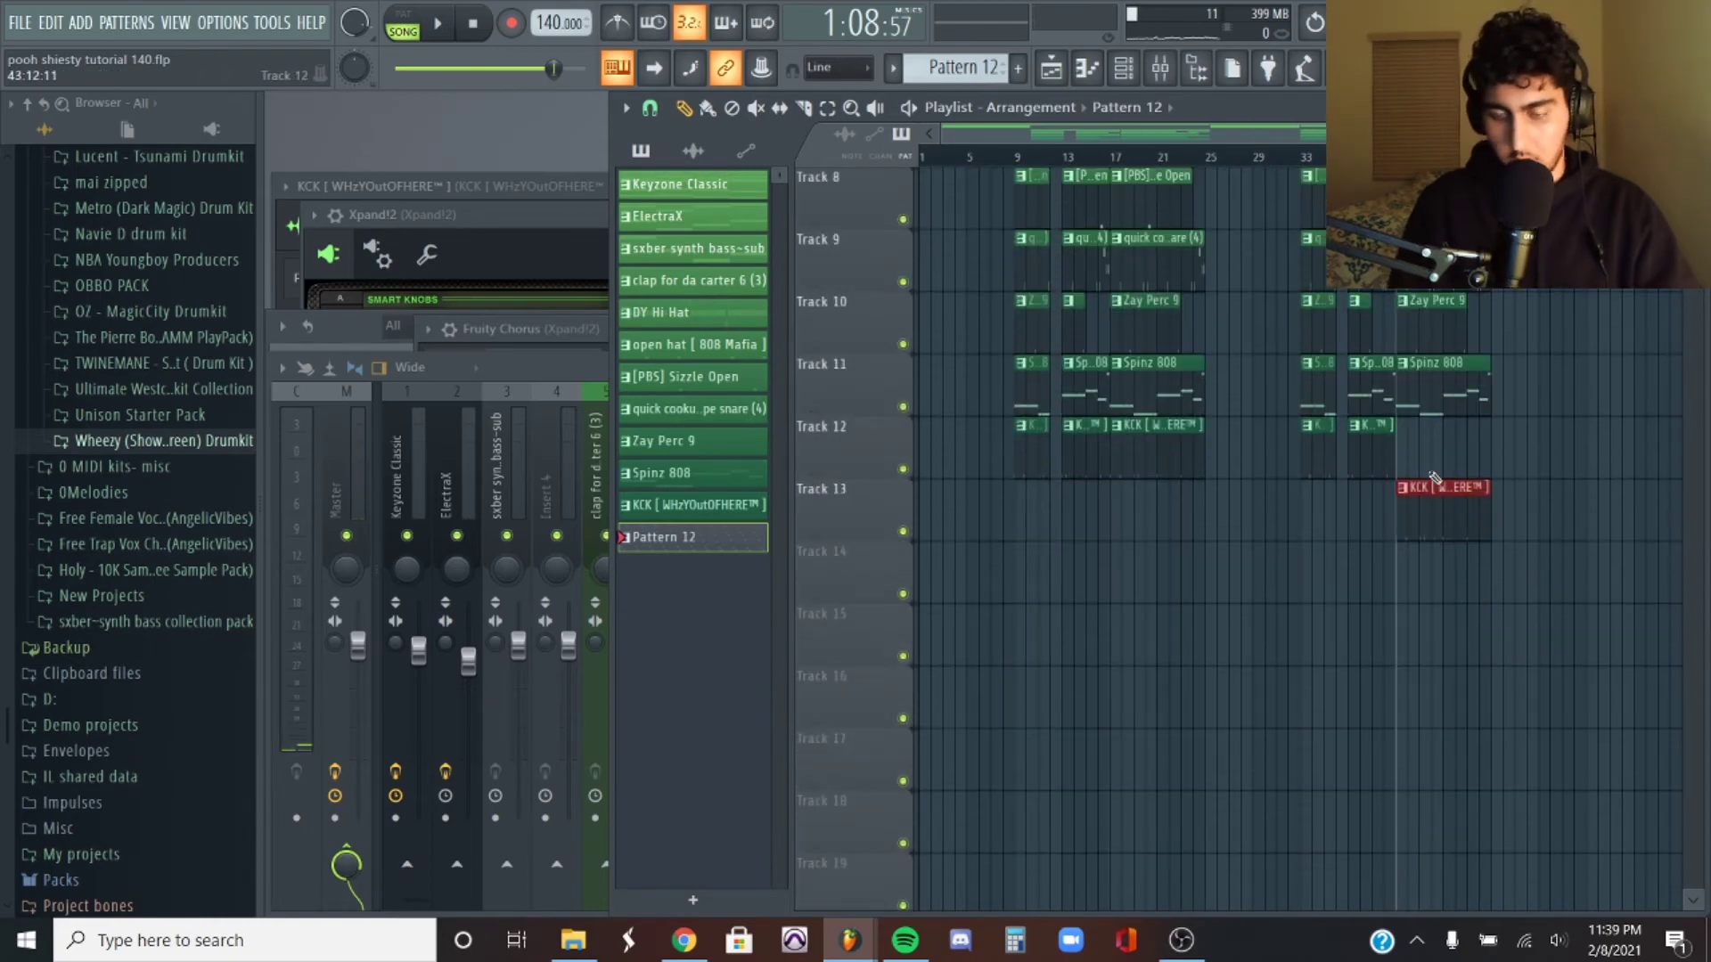